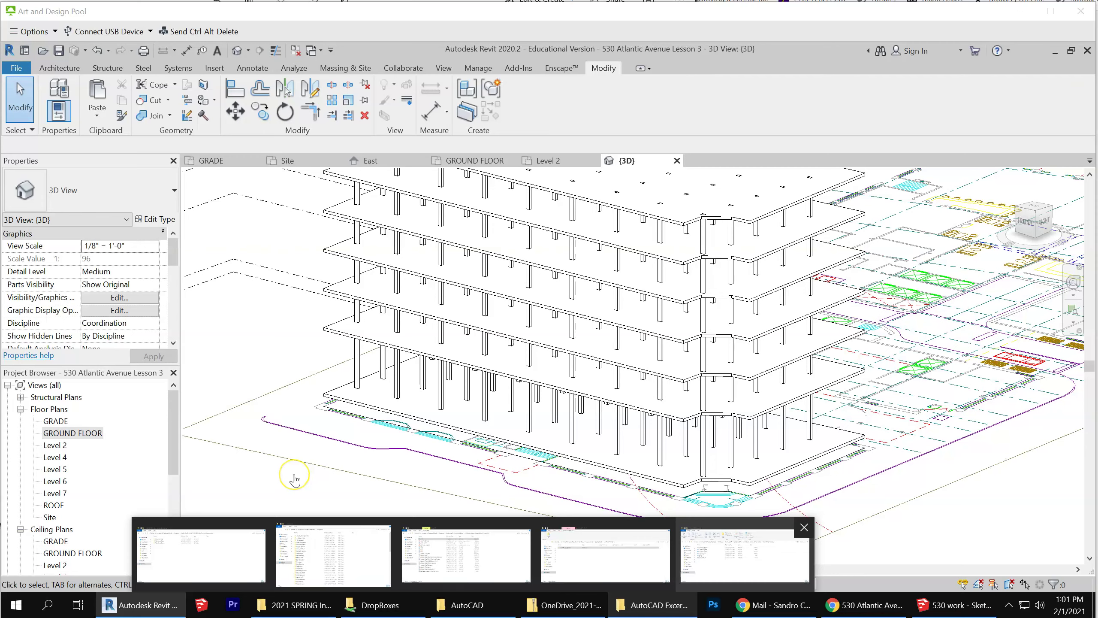
# Open the GROUND FLOOR floor plan and zoom in on the building.
pyautogui.click(993, 436)
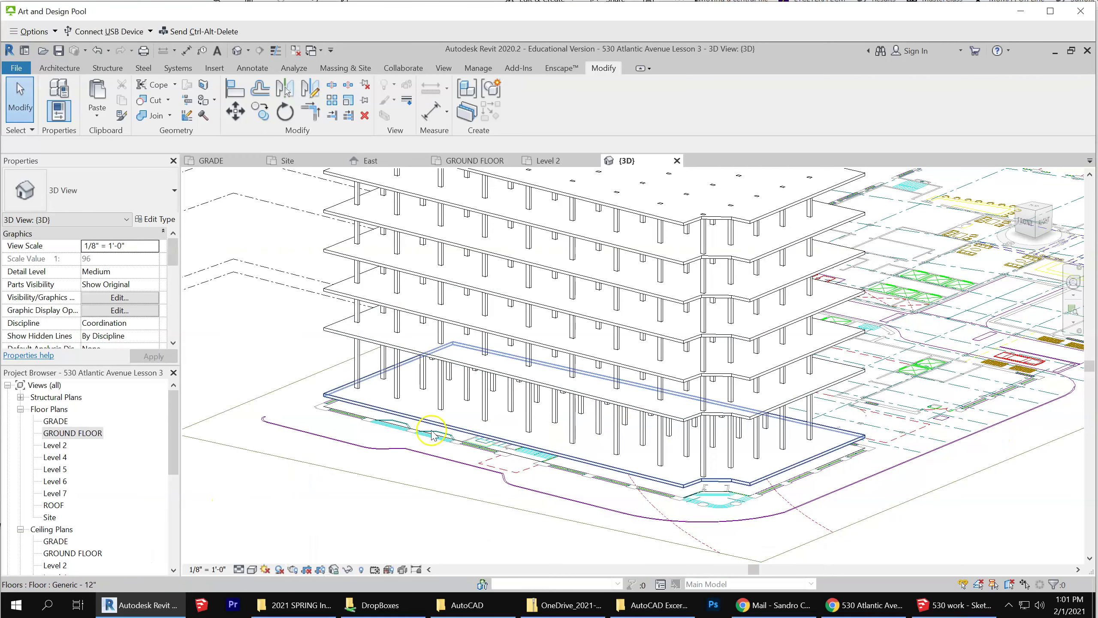
pyautogui.scroll(2, 459, 454)
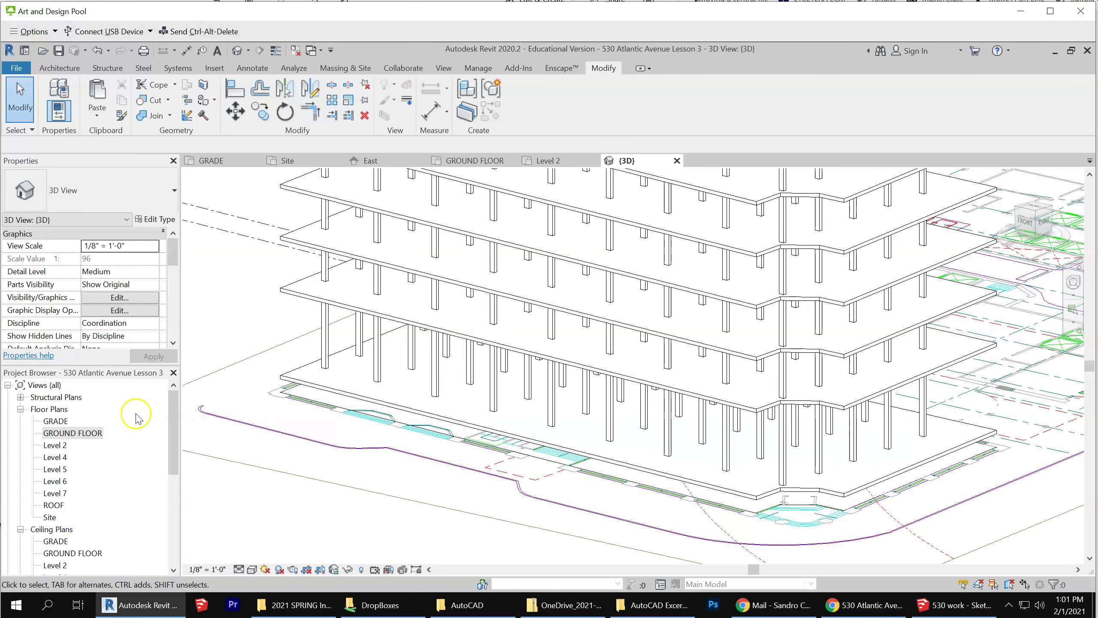
pyautogui.doubleClick(59, 432)
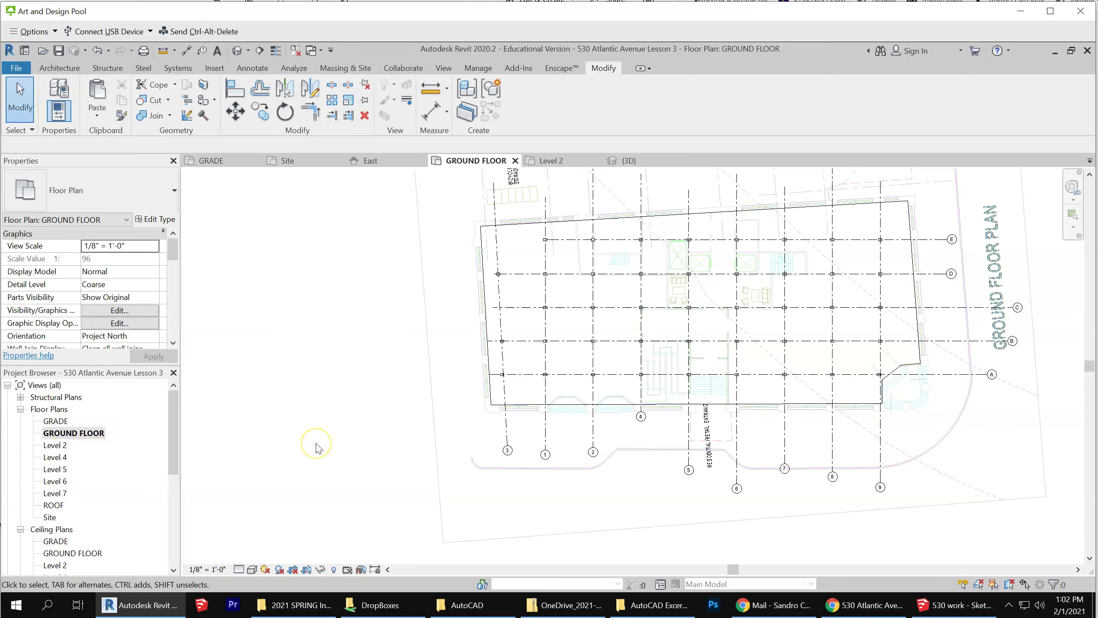
pyautogui.scroll(3, 485, 405)
pyautogui.scroll(2, 490, 416)
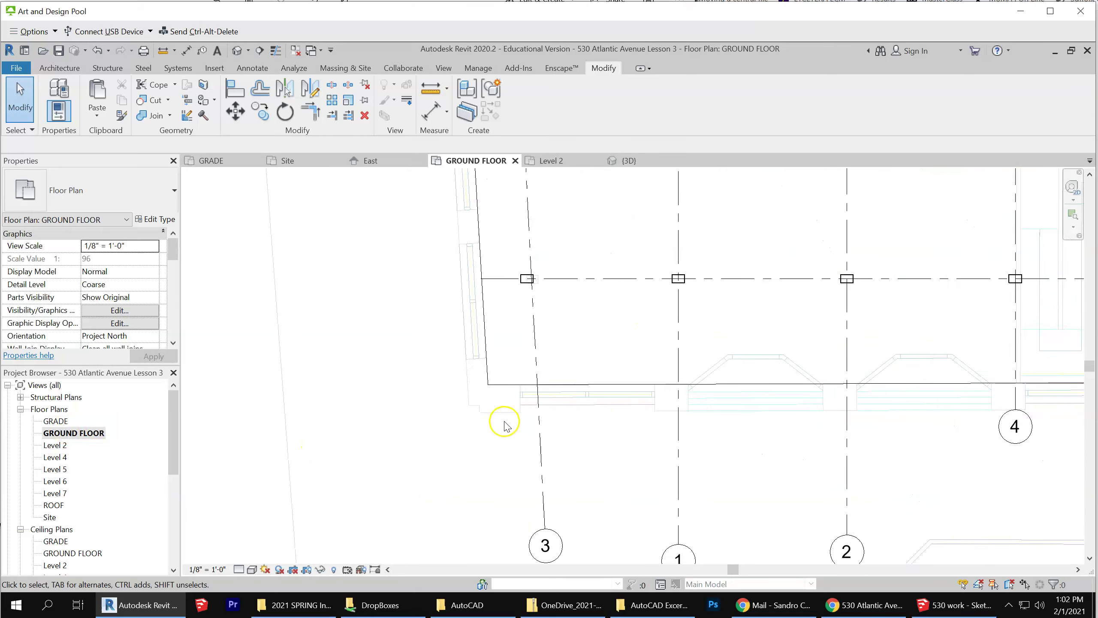
pyautogui.scroll(1, 505, 422)
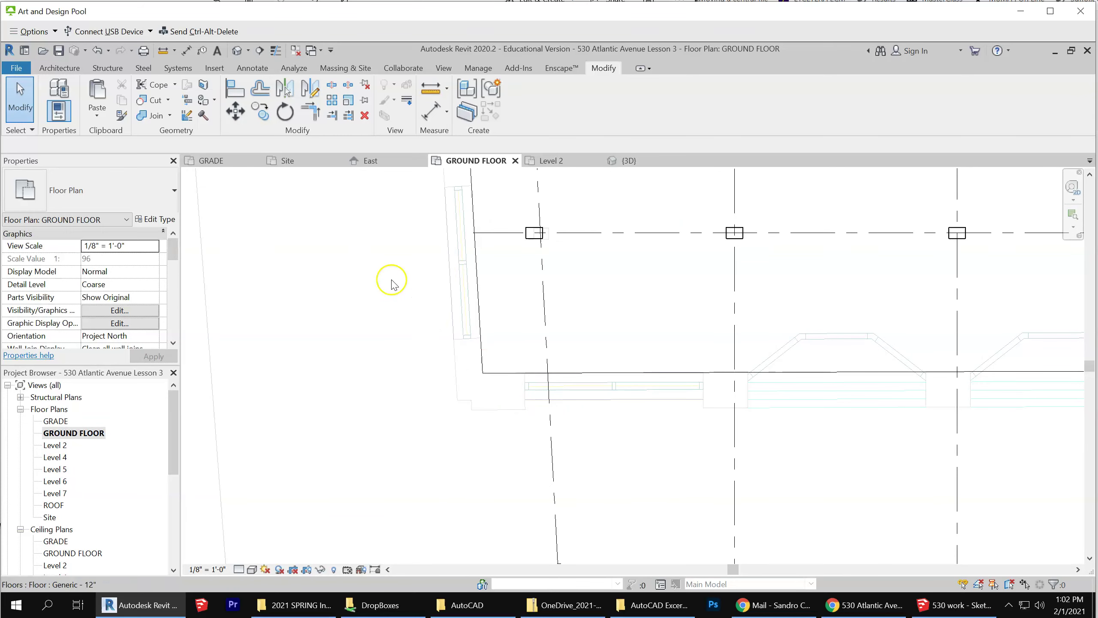
# Measure the 3'-2 1/8" floor-edge-to-storefront gap with a trial aligned dimension.
pyautogui.click(250, 69)
pyautogui.click(54, 100)
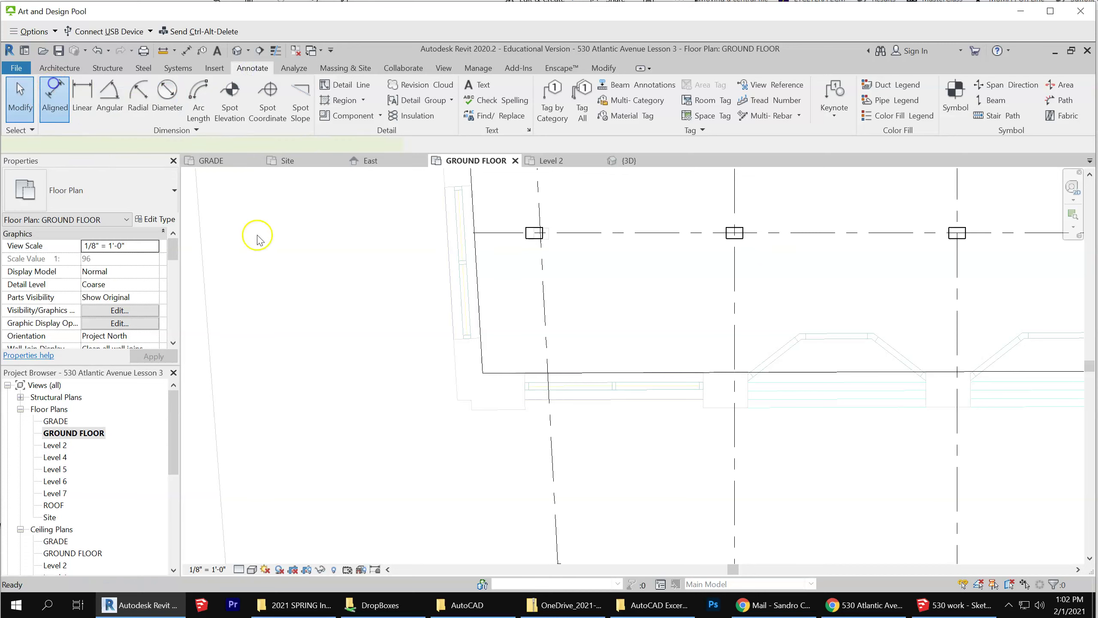
pyautogui.click(727, 372)
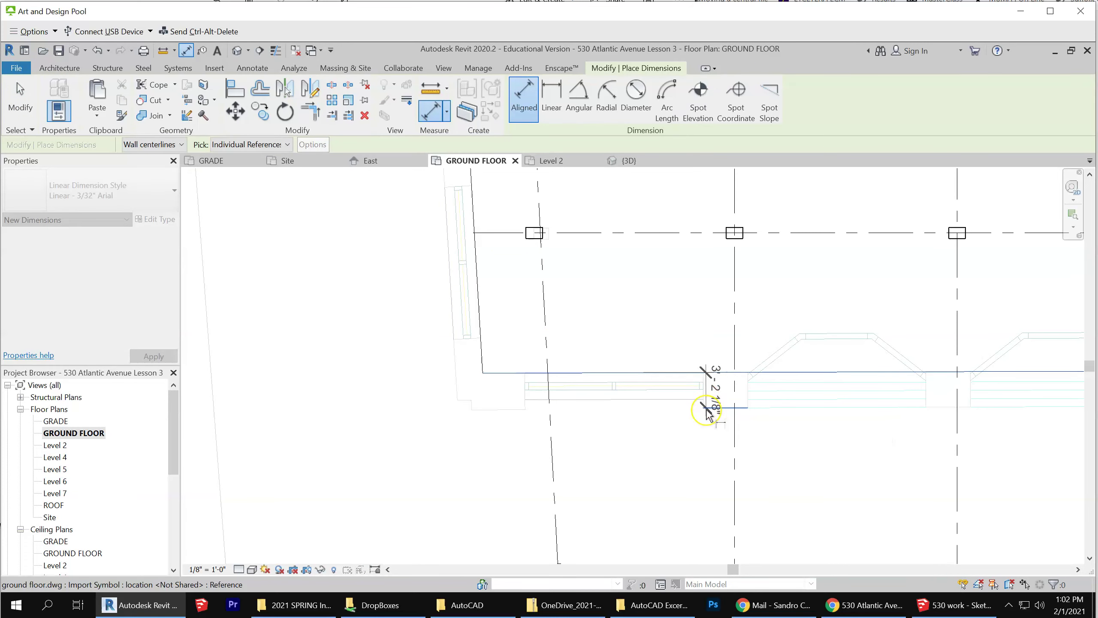
pyautogui.click(684, 410)
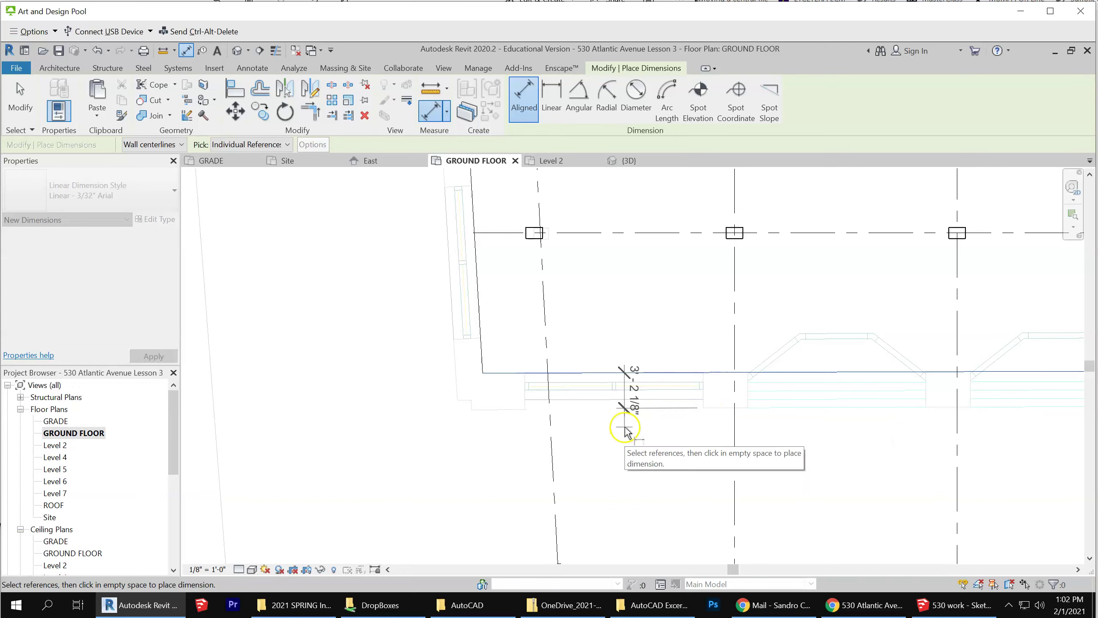
pyautogui.click(626, 430)
pyautogui.scroll(-3, 545, 483)
pyautogui.scroll(-3, 453, 493)
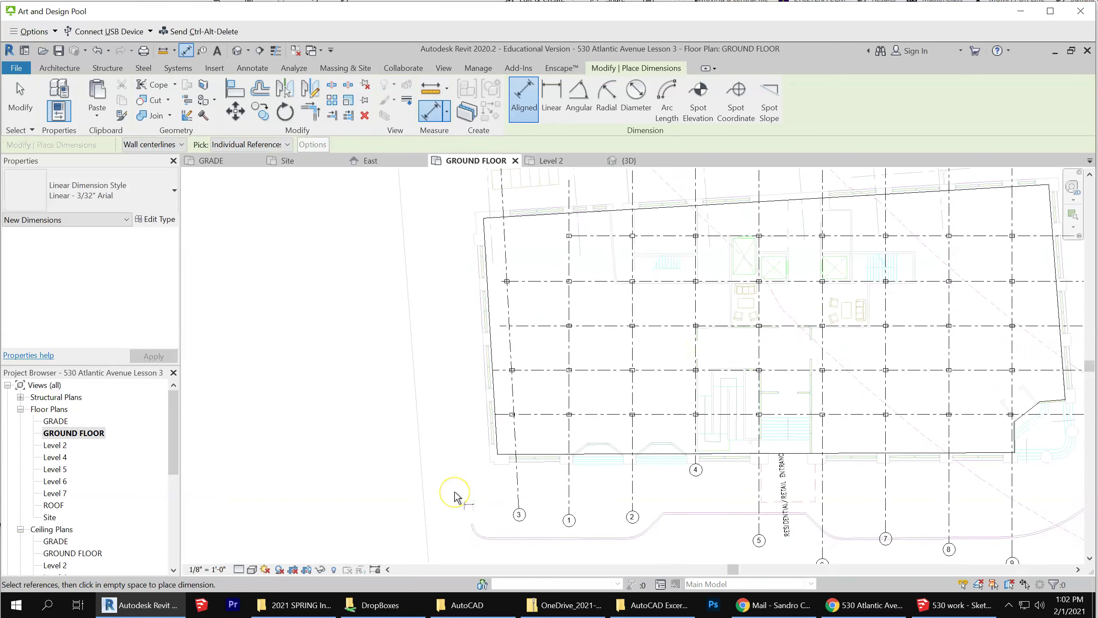
pyautogui.scroll(-2, 455, 497)
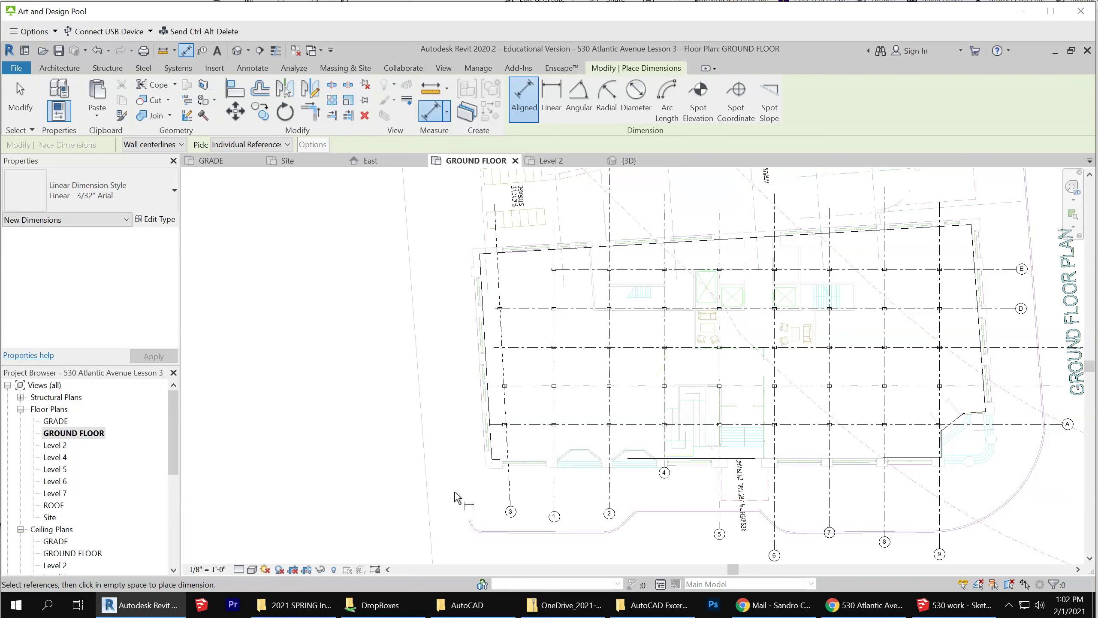
pyautogui.scroll(2, 896, 482)
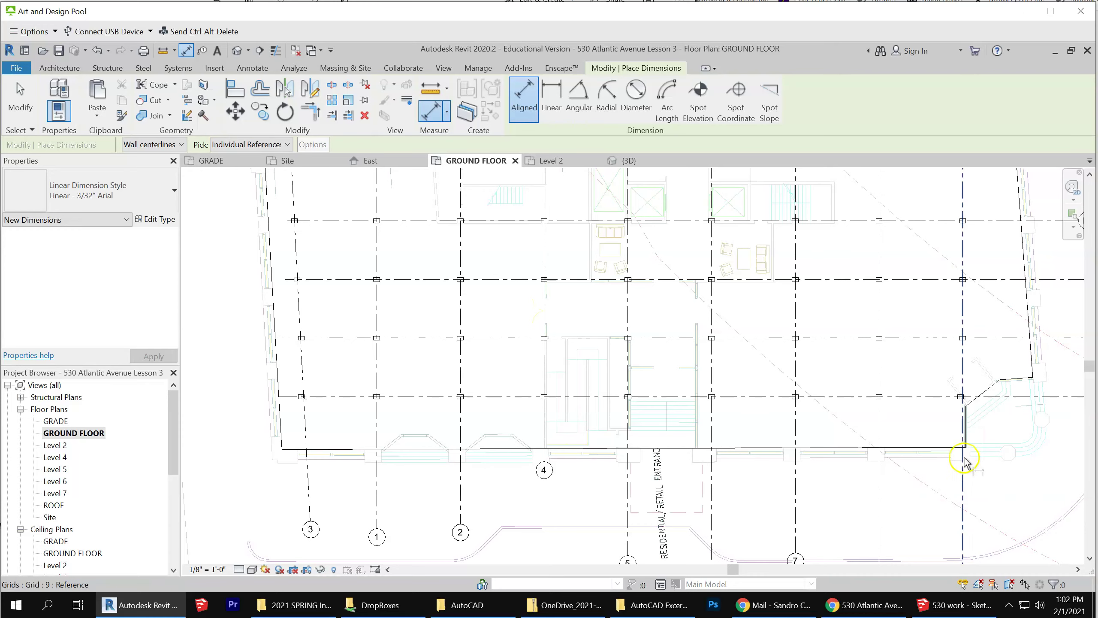
pyautogui.scroll(4, 968, 452)
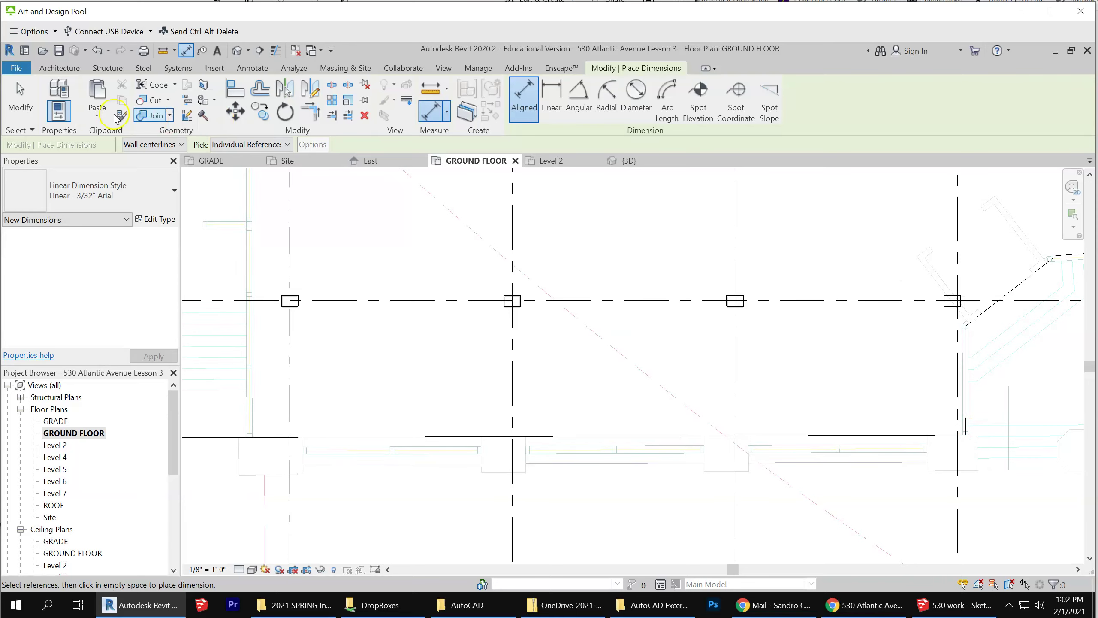
# Duplicate Generic - 8" as wall type Generic - 36" with a 3' 0" structure layer.
pyautogui.click(59, 67)
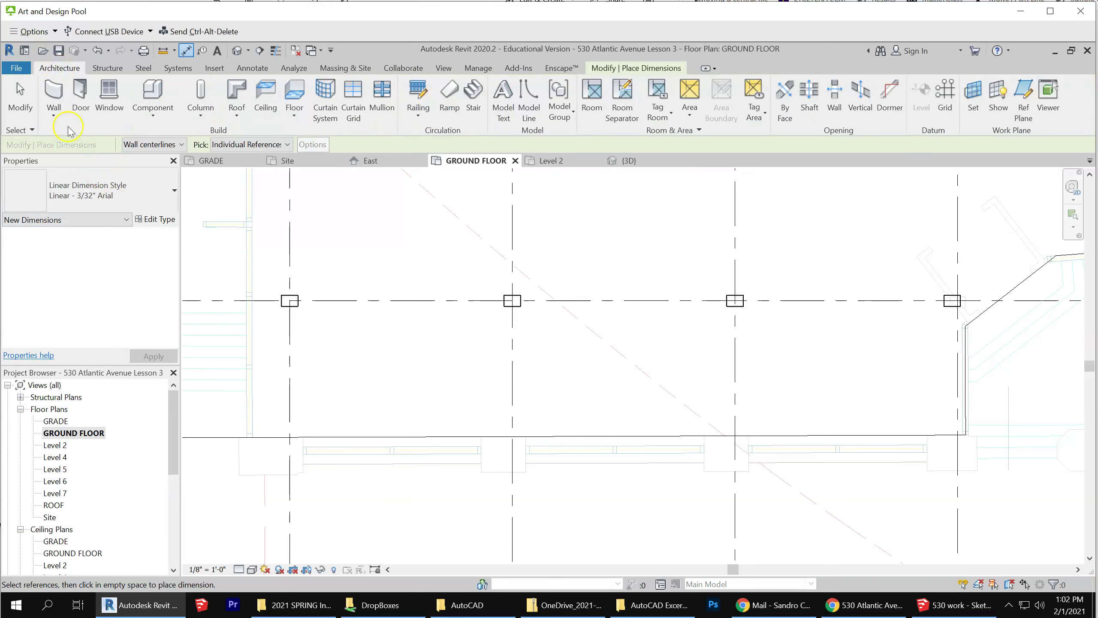
pyautogui.click(54, 90)
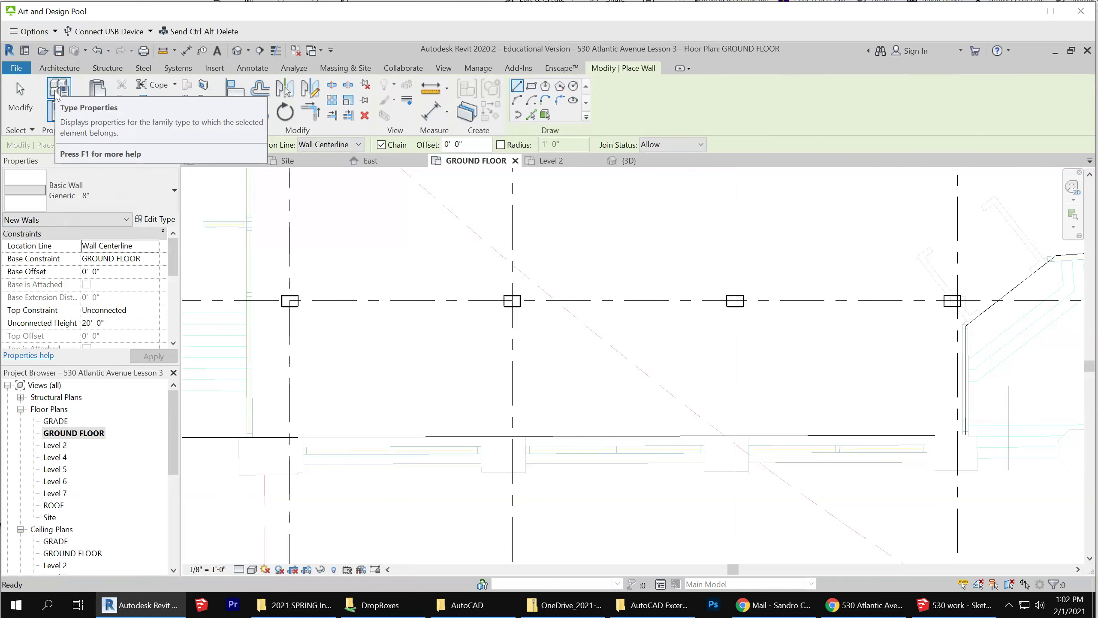
pyautogui.click(164, 224)
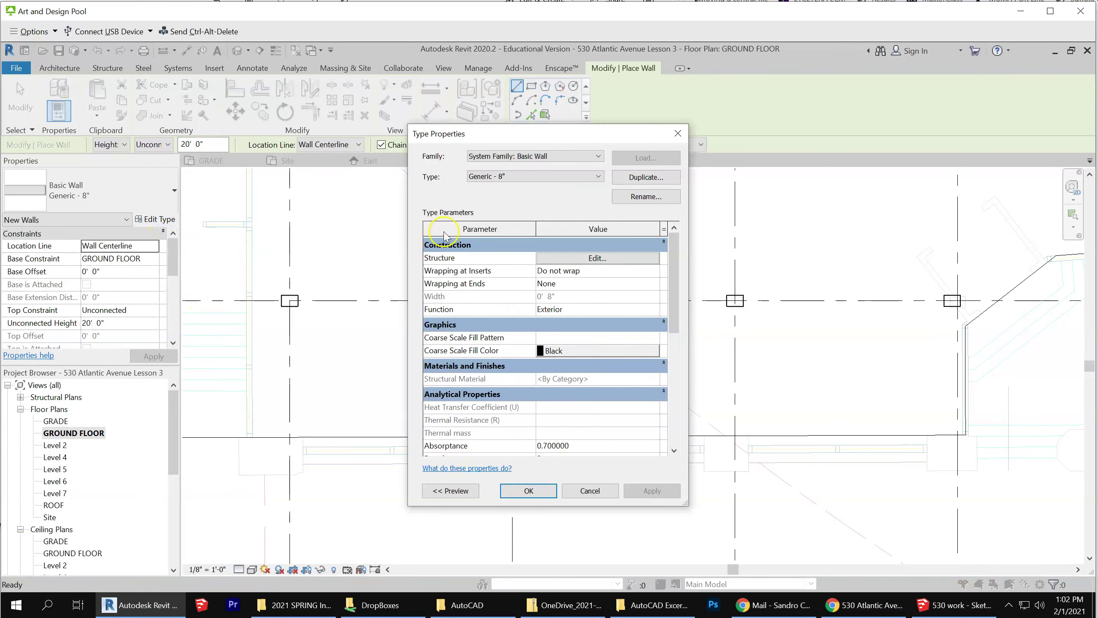
pyautogui.click(655, 177)
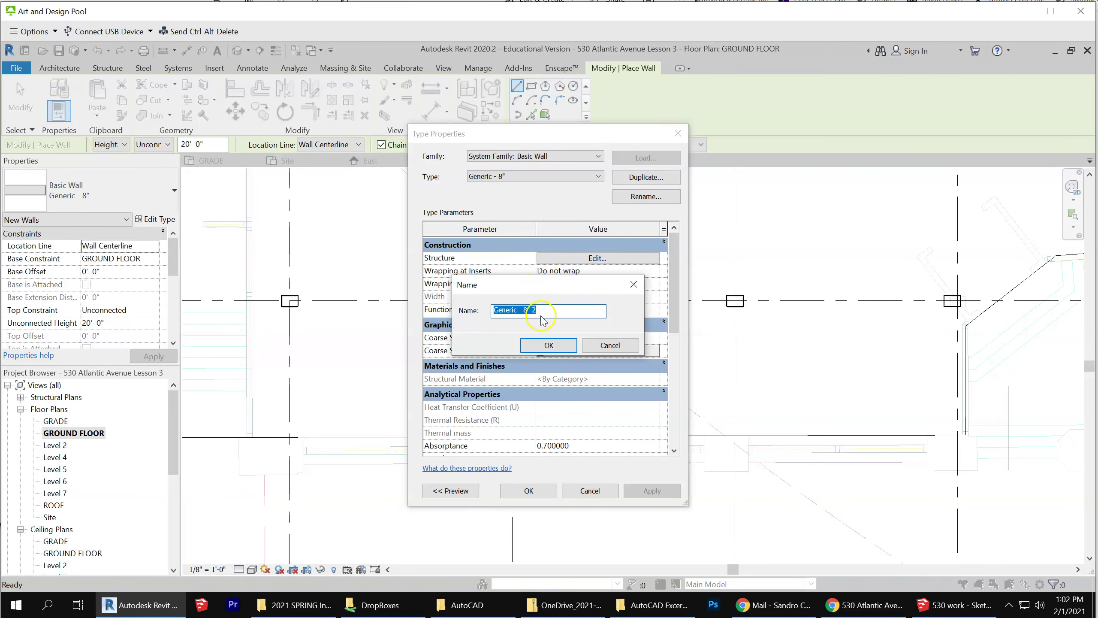
pyautogui.click(524, 308)
pyautogui.write('"')
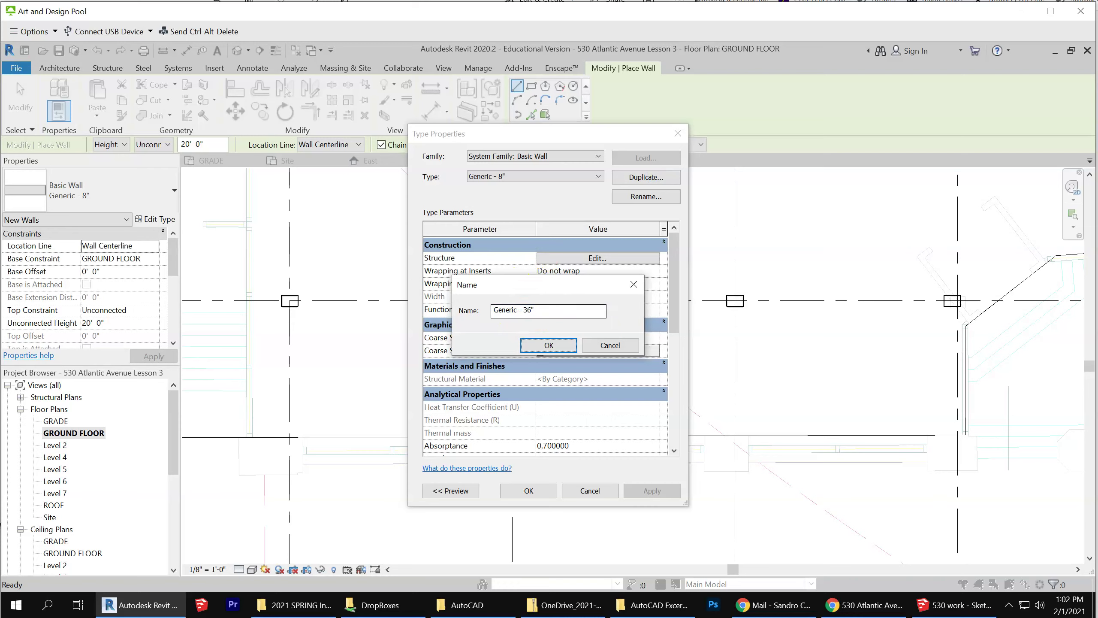
pyautogui.click(562, 345)
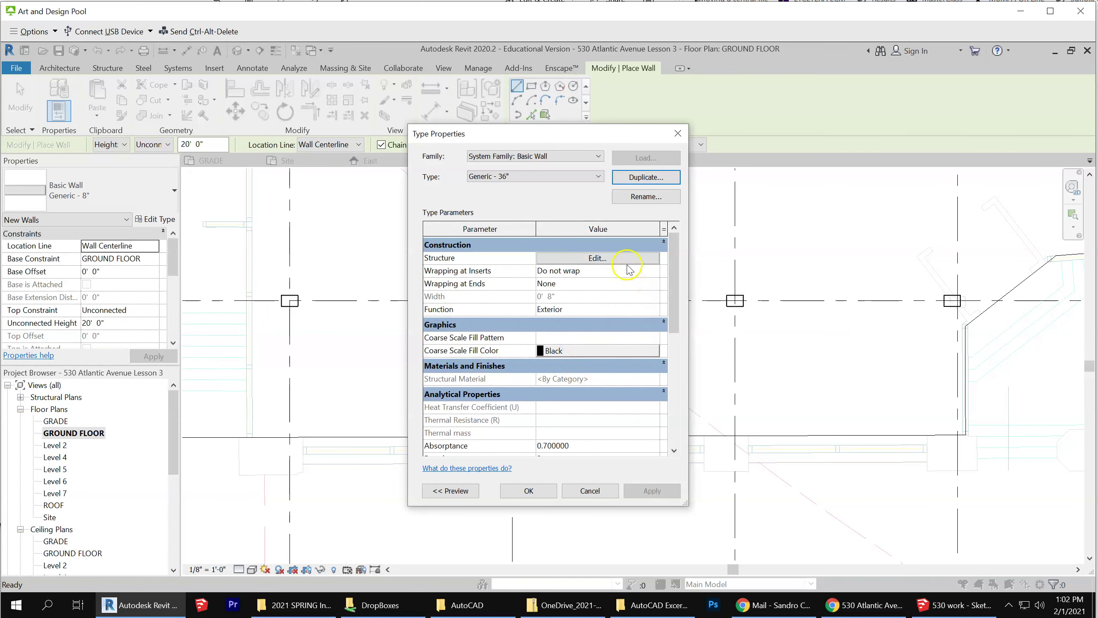
pyautogui.click(622, 258)
pyautogui.click(589, 289)
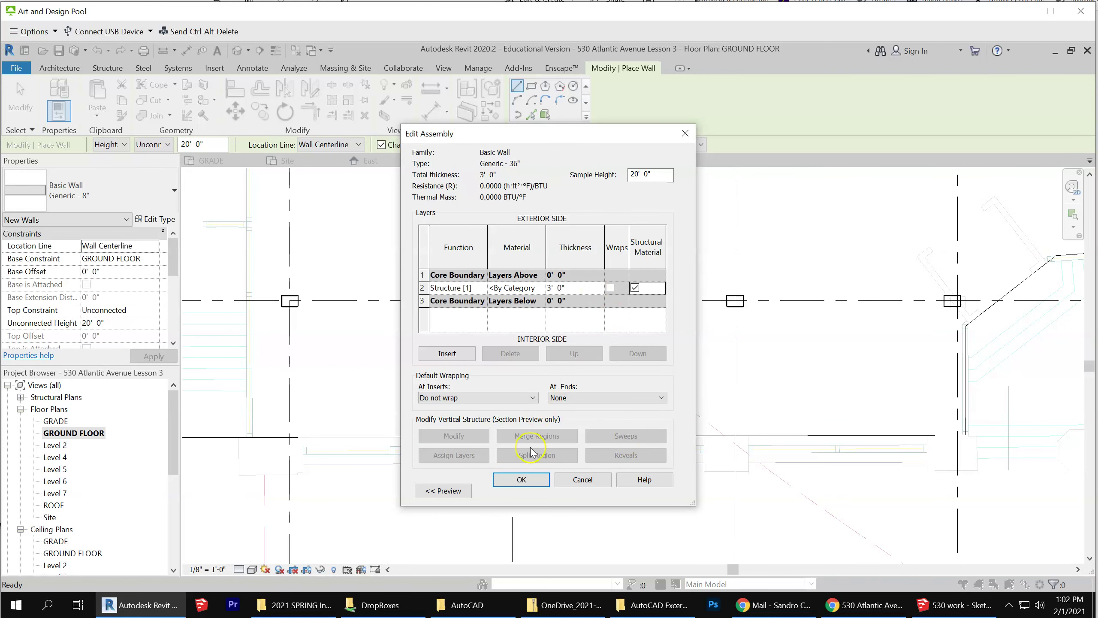
pyautogui.click(527, 479)
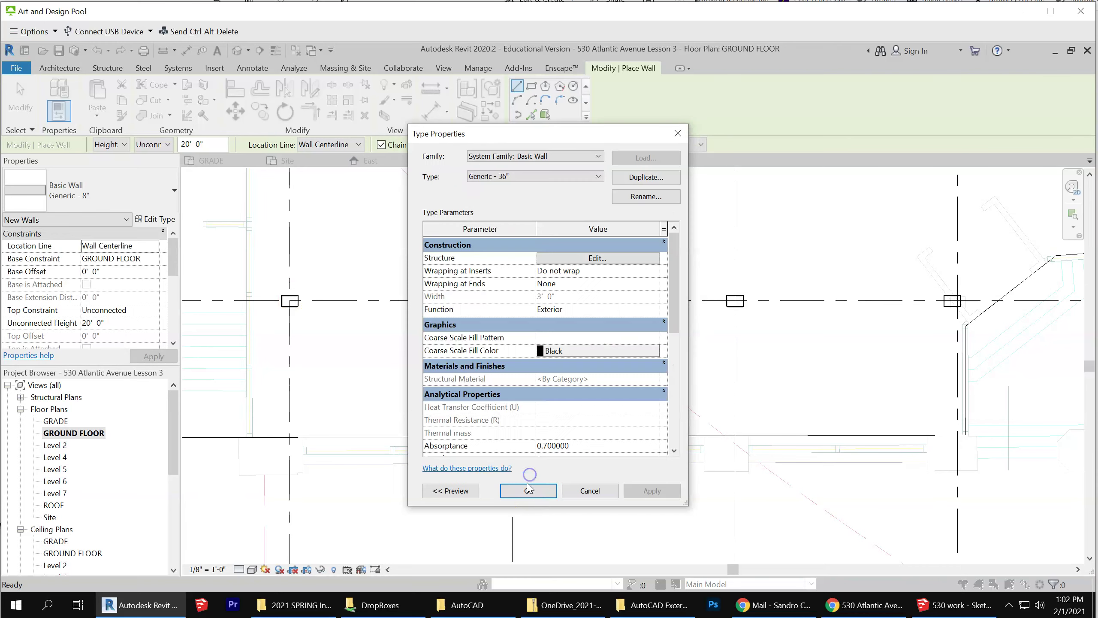
pyautogui.click(529, 497)
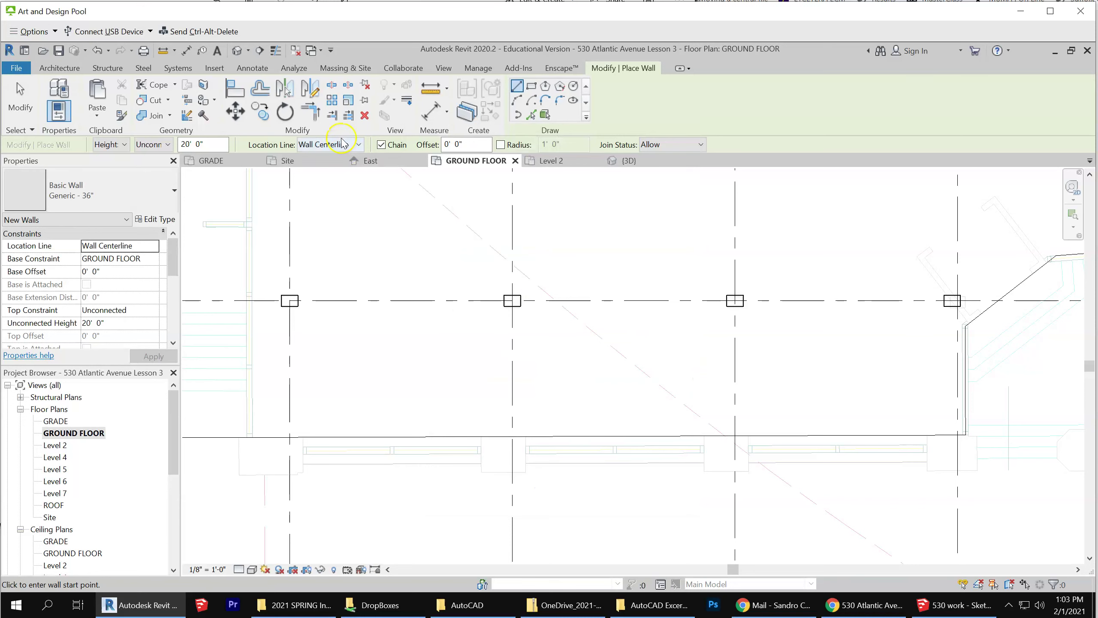
# Set the wall location line to Finish Face: Exterior and start at the lower-right corner.
pyautogui.click(342, 144)
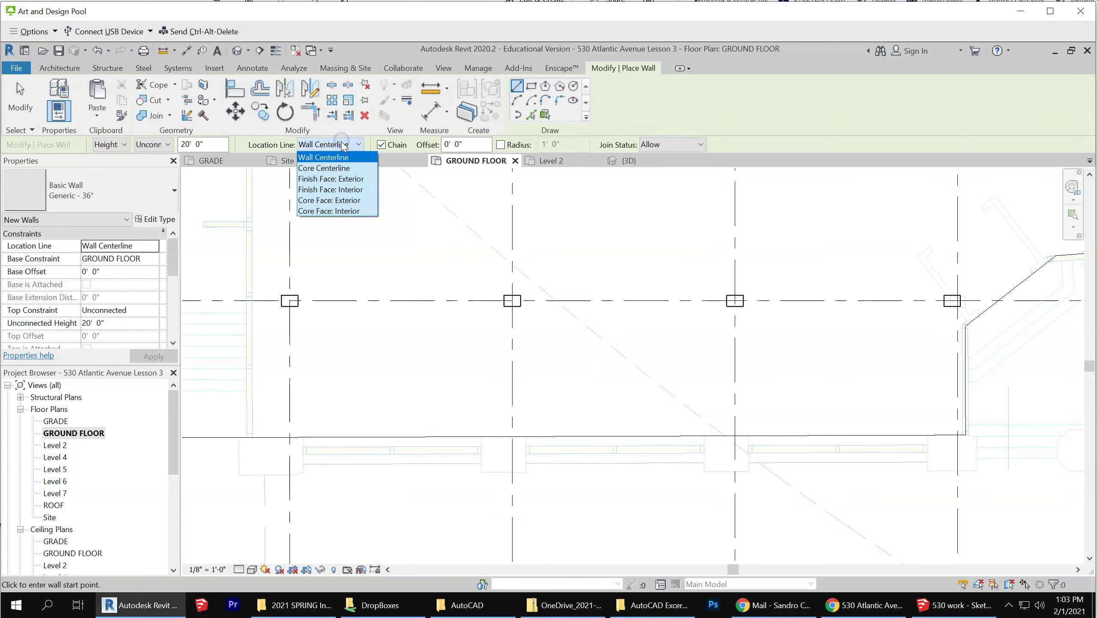
pyautogui.click(355, 181)
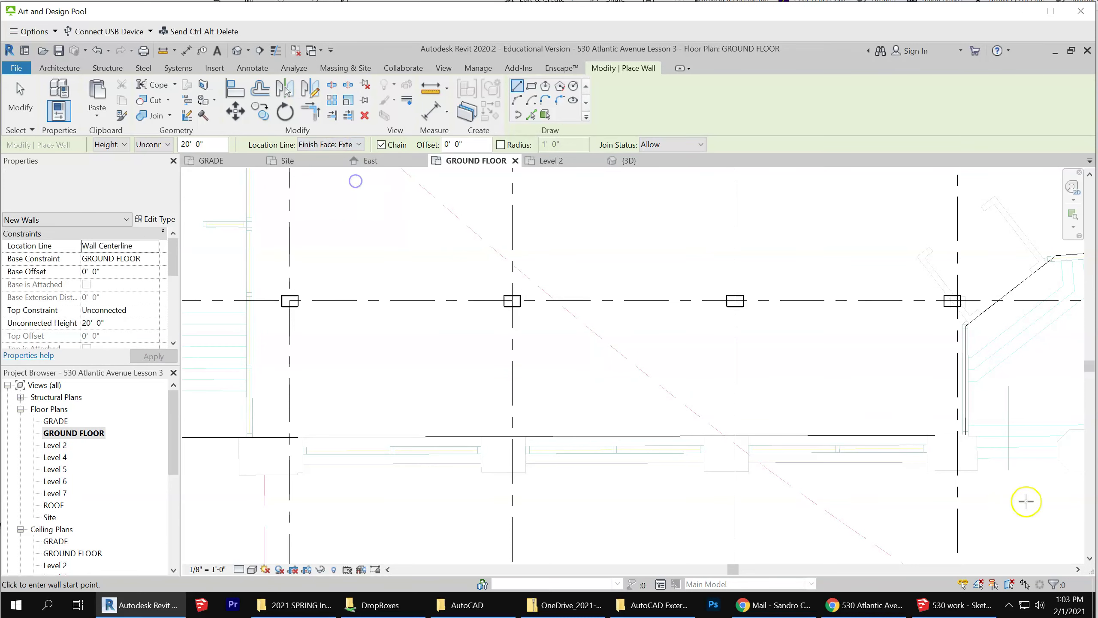
pyautogui.click(978, 469)
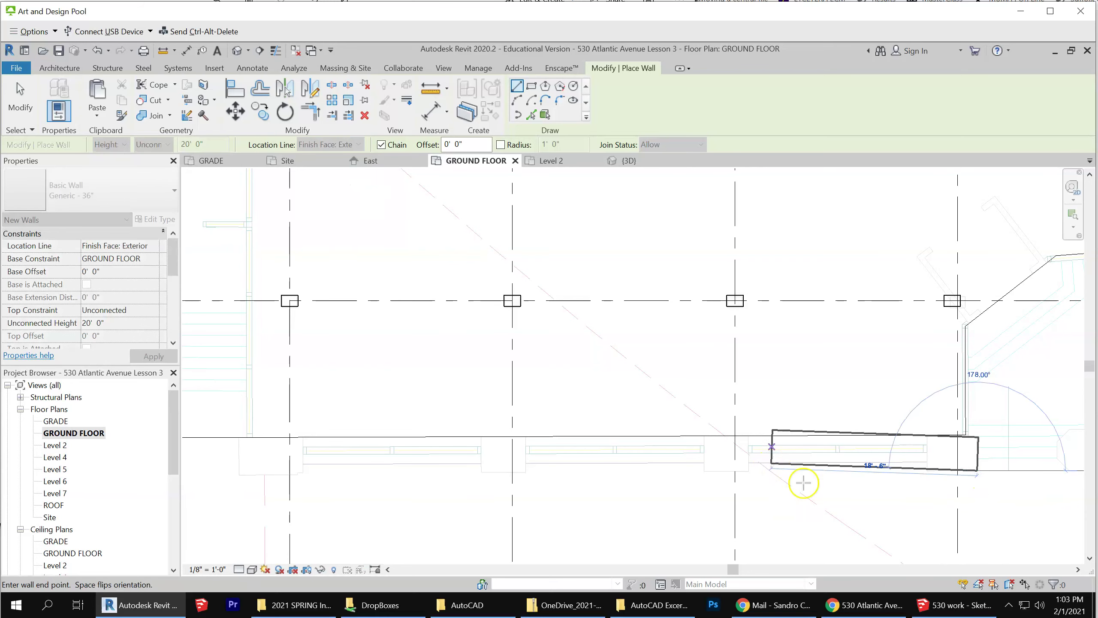
pyautogui.scroll(-2, 875, 465)
pyautogui.scroll(-1, 875, 462)
pyautogui.scroll(-3, 875, 461)
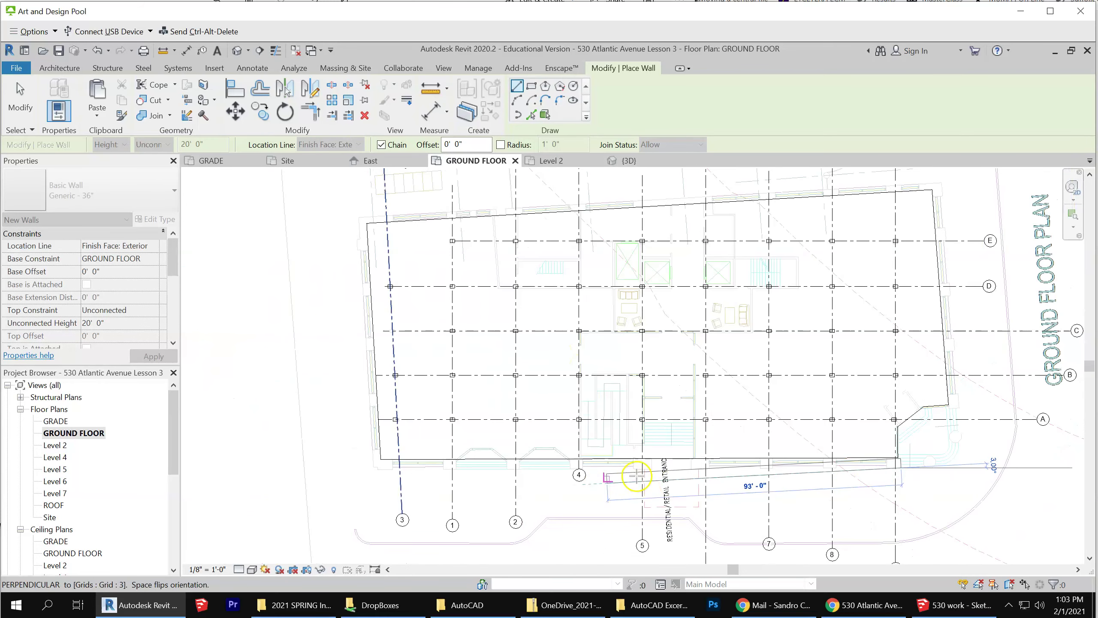
pyautogui.scroll(3, 385, 470)
pyautogui.scroll(3, 385, 470)
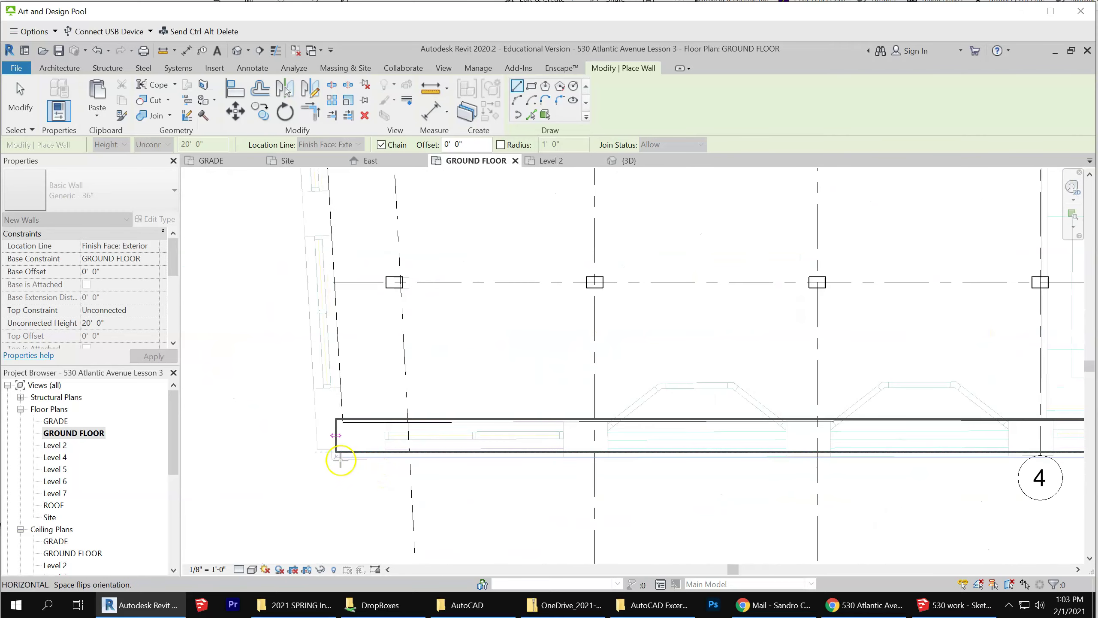
# Trace the walls through the lower-left and upper-left building corners.
pyautogui.click(318, 445)
pyautogui.scroll(-2, 576, 503)
pyautogui.scroll(-3, 626, 433)
pyautogui.scroll(3, 627, 382)
pyautogui.scroll(2, 640, 432)
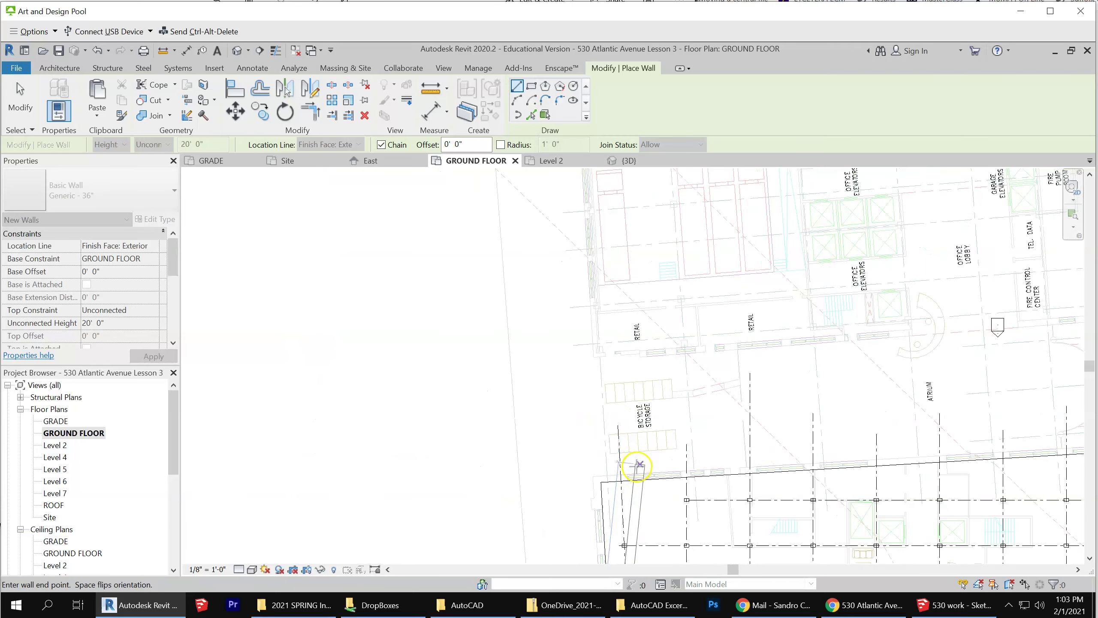
pyautogui.scroll(2, 590, 498)
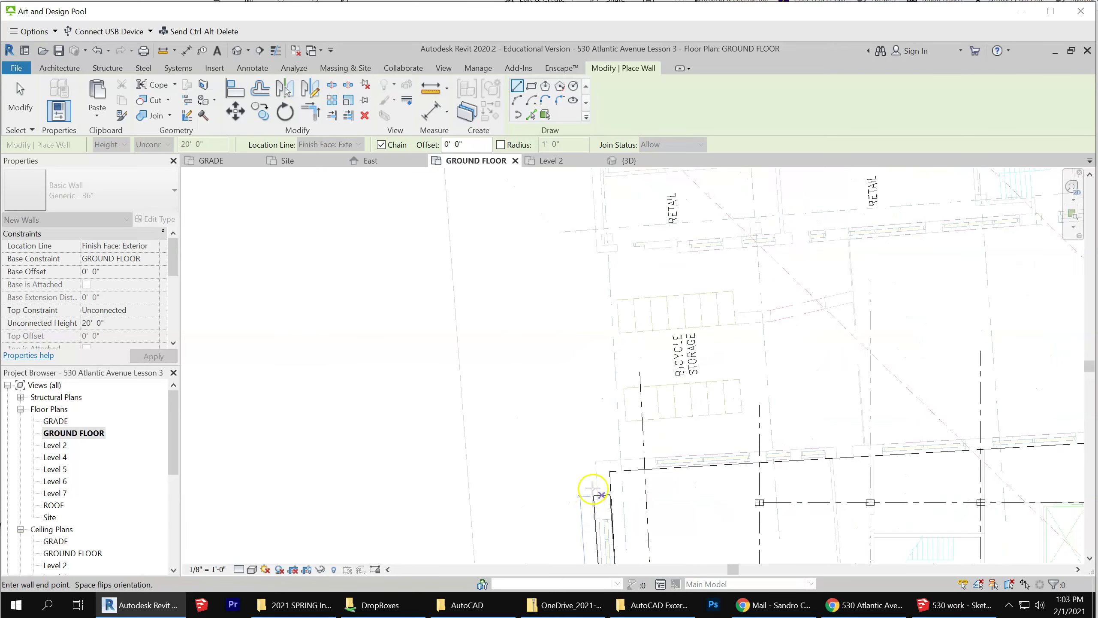
pyautogui.click(596, 461)
pyautogui.scroll(-2, 367, 385)
pyautogui.scroll(-2, 368, 384)
pyautogui.scroll(-1, 522, 394)
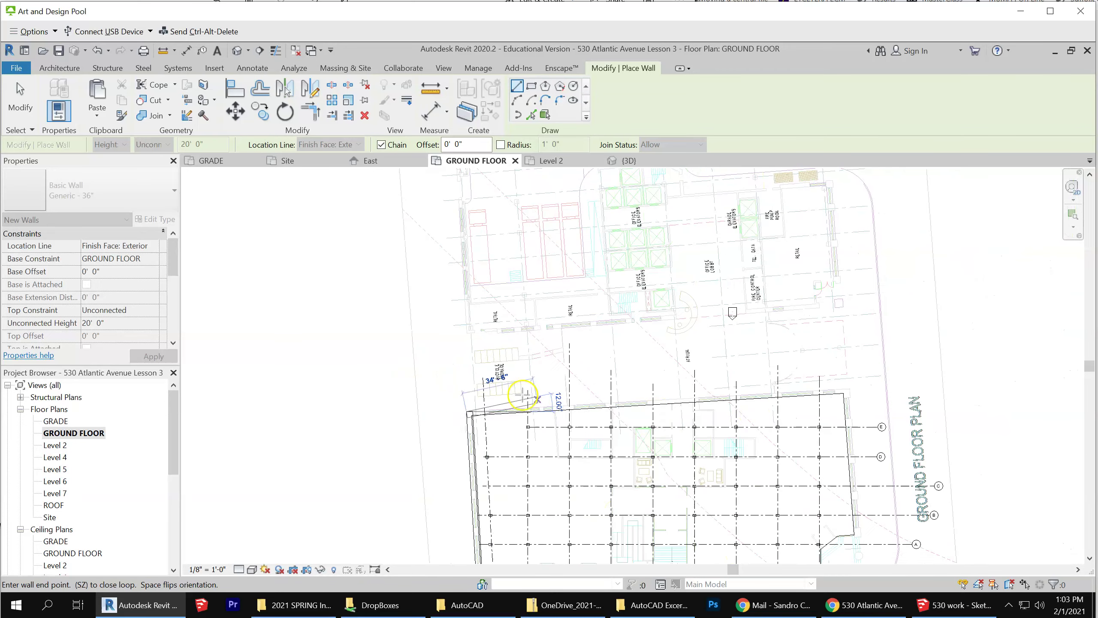
pyautogui.scroll(2, 846, 393)
pyautogui.scroll(2, 850, 382)
pyautogui.scroll(1, 855, 372)
# Finish the wall chain at the top-right corner and stop drawing walls.
pyautogui.click(856, 372)
pyautogui.scroll(-3, 857, 359)
pyautogui.scroll(-1, 863, 352)
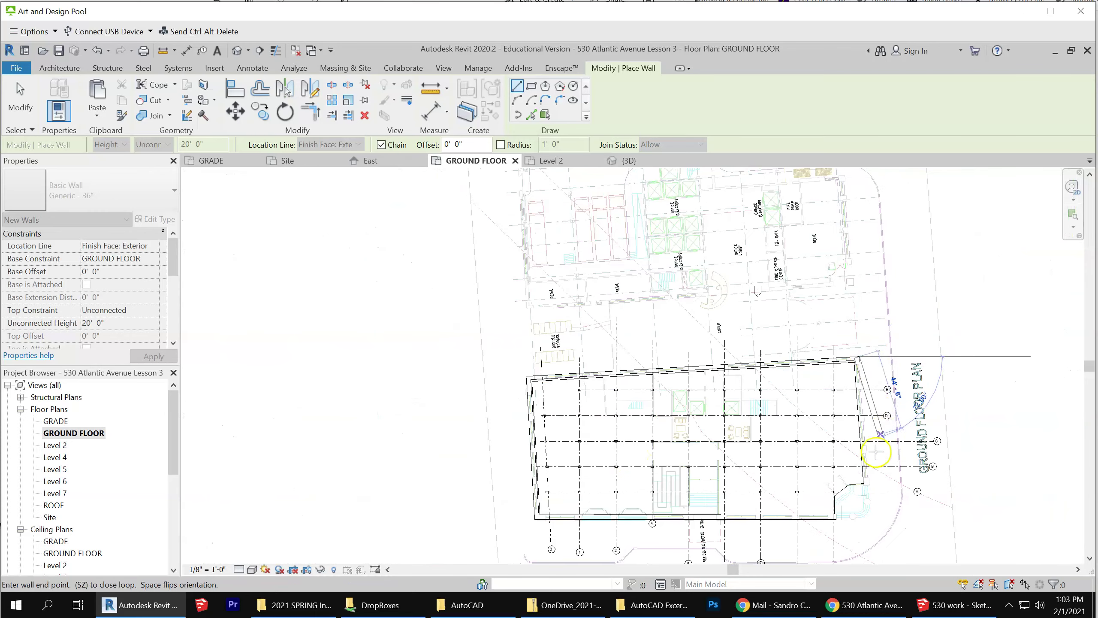
pyautogui.scroll(2, 866, 484)
pyautogui.scroll(2, 865, 491)
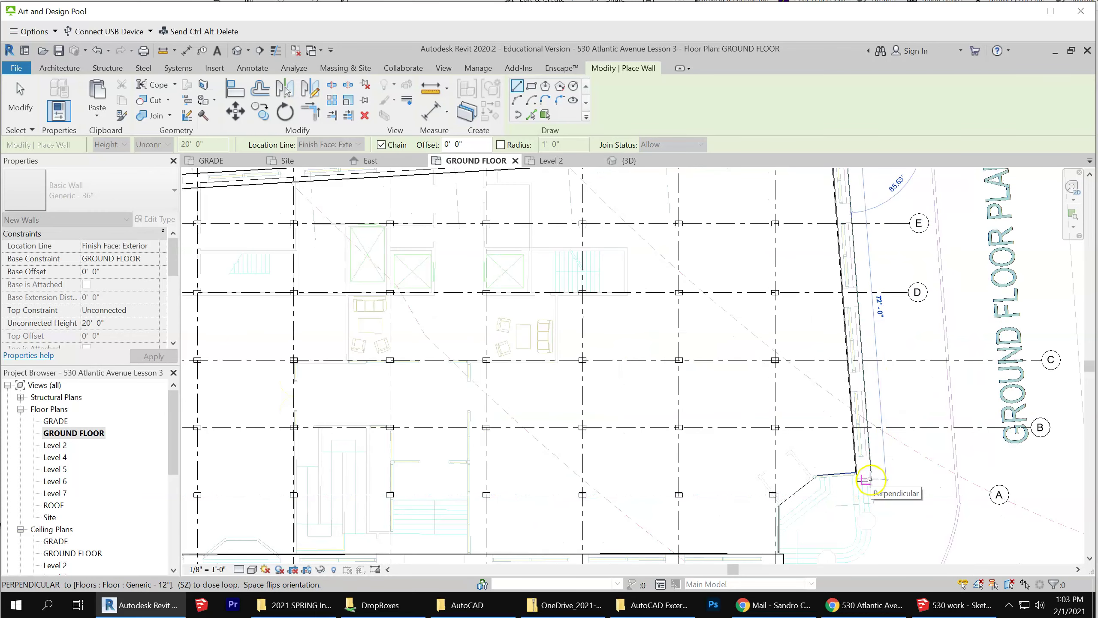
pyautogui.scroll(2, 869, 480)
pyautogui.scroll(2, 867, 486)
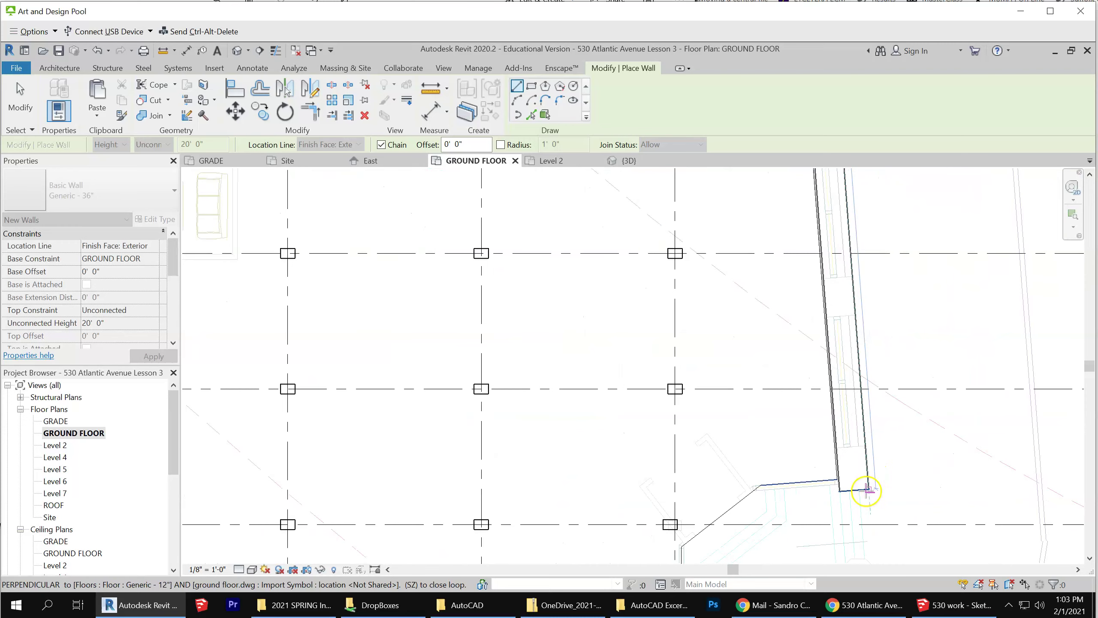
pyautogui.press('Escape')
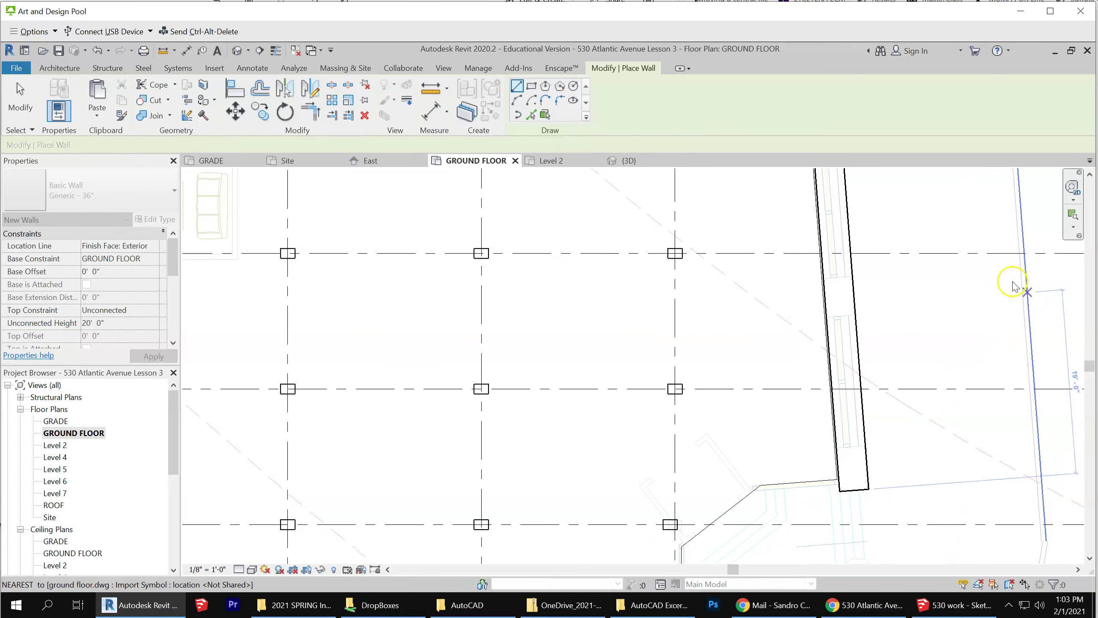
pyautogui.scroll(-2, 925, 332)
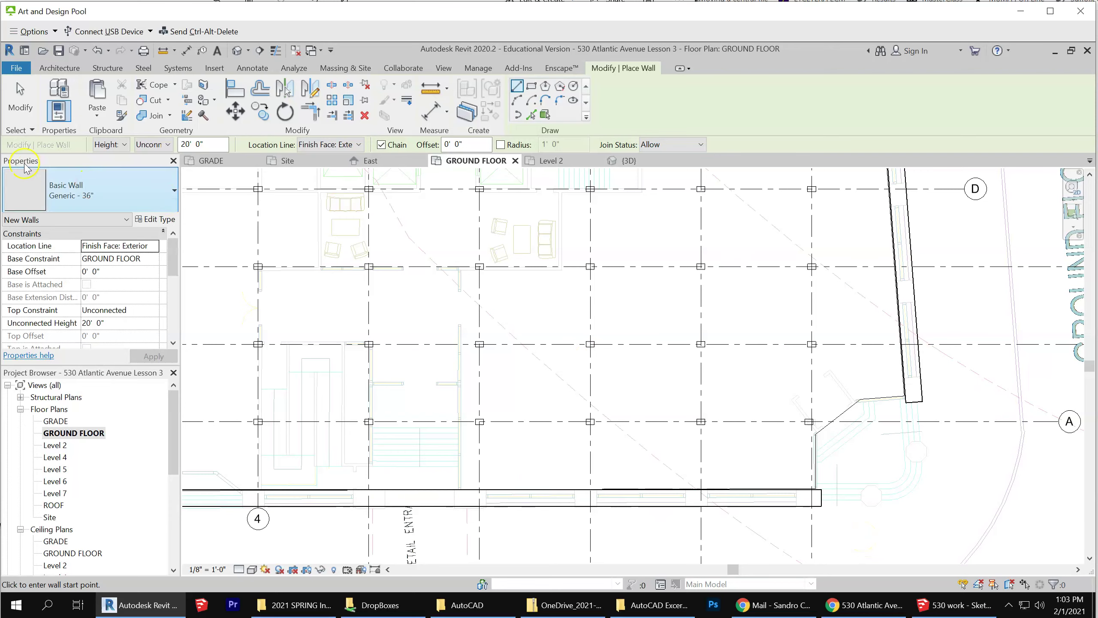
# Select the perimeter wall chain and set its Top Constraint to Up to level: Level 2.
pyautogui.click(16, 90)
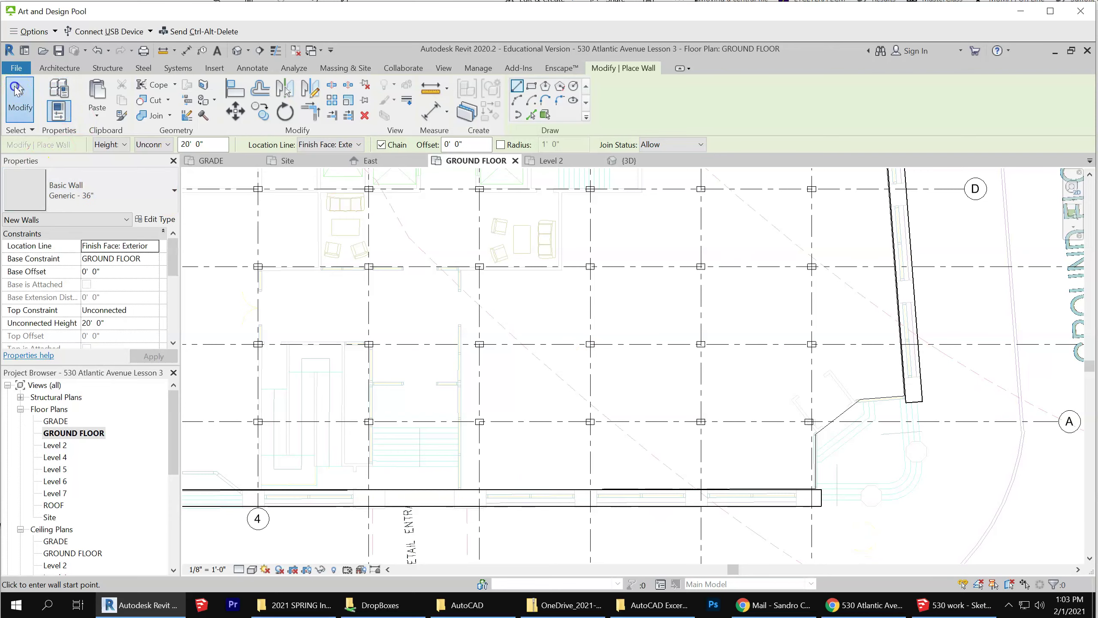
pyautogui.press('Tab')
pyautogui.click(668, 508)
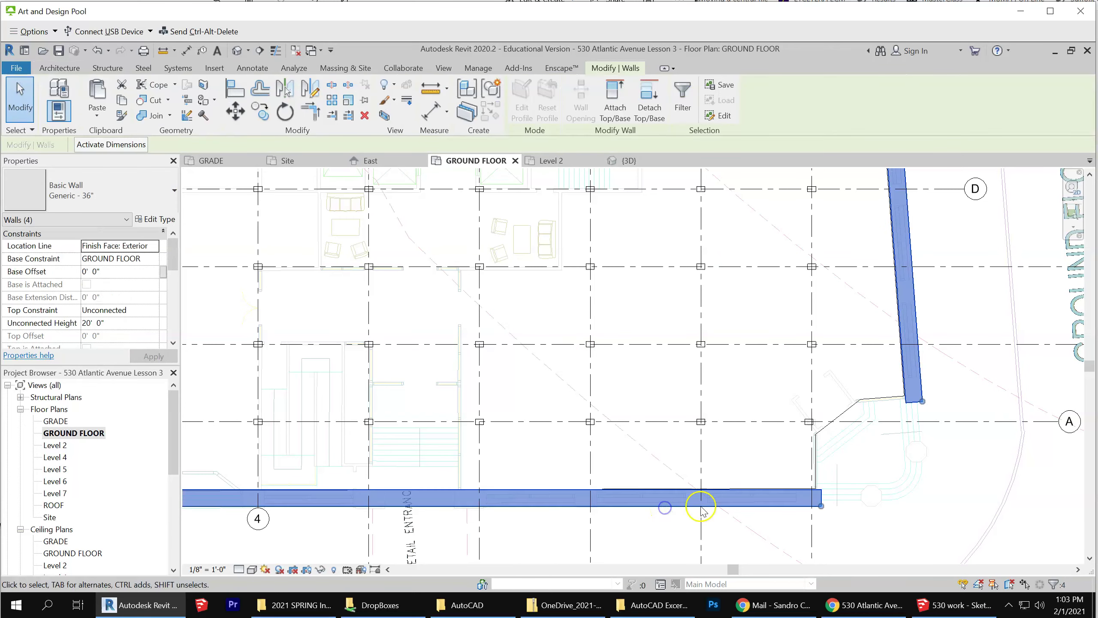
pyautogui.scroll(-3, 701, 508)
pyautogui.scroll(-2, 929, 478)
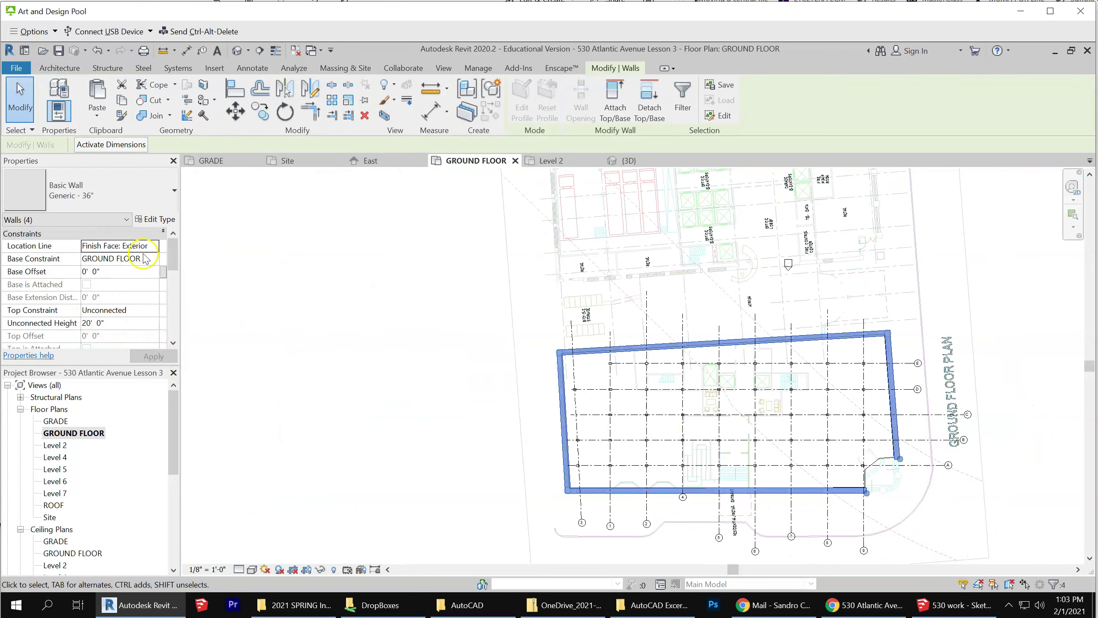
pyautogui.click(154, 311)
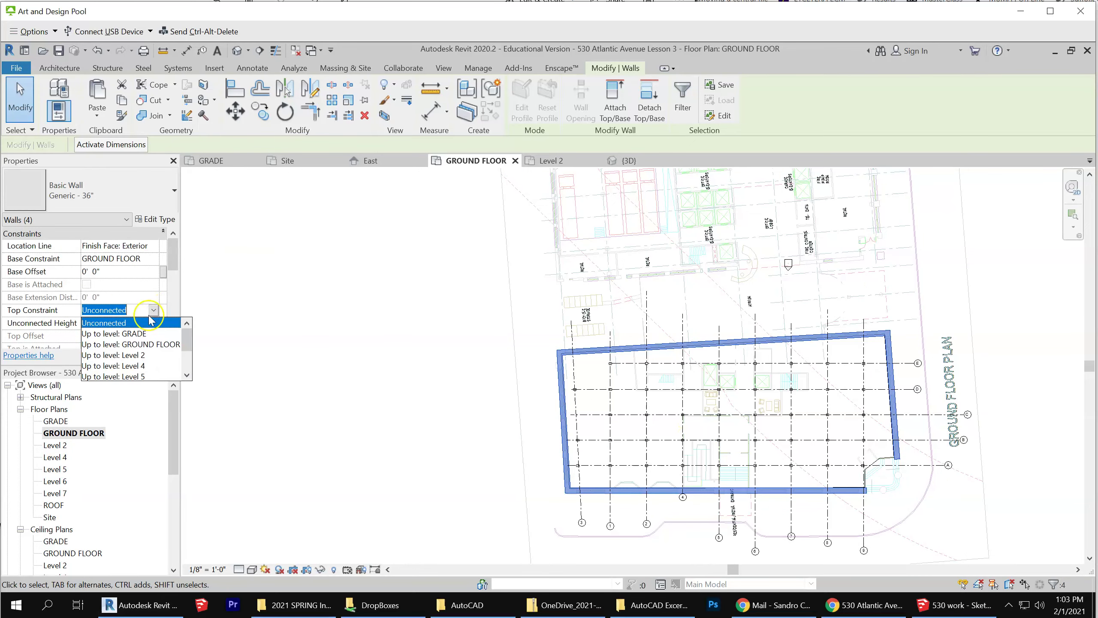
pyautogui.click(143, 355)
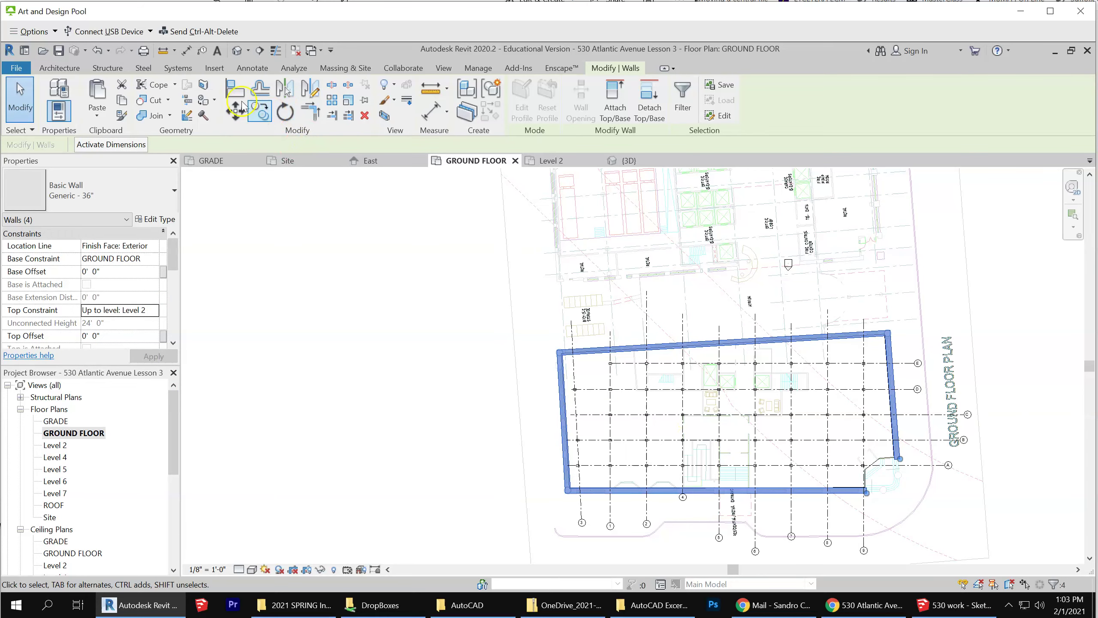
# Switch to the {3D} view and reselect all four perimeter walls.
pyautogui.click(237, 51)
pyautogui.scroll(-2, 738, 513)
pyautogui.scroll(4, 834, 510)
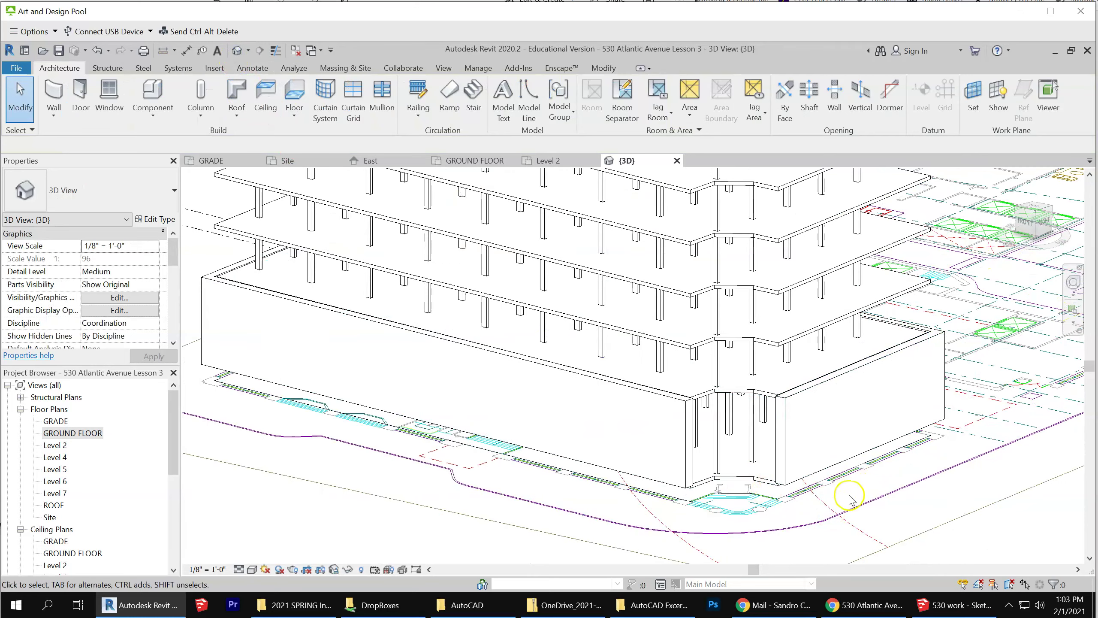
pyautogui.scroll(-3, 846, 497)
pyautogui.press('Tab')
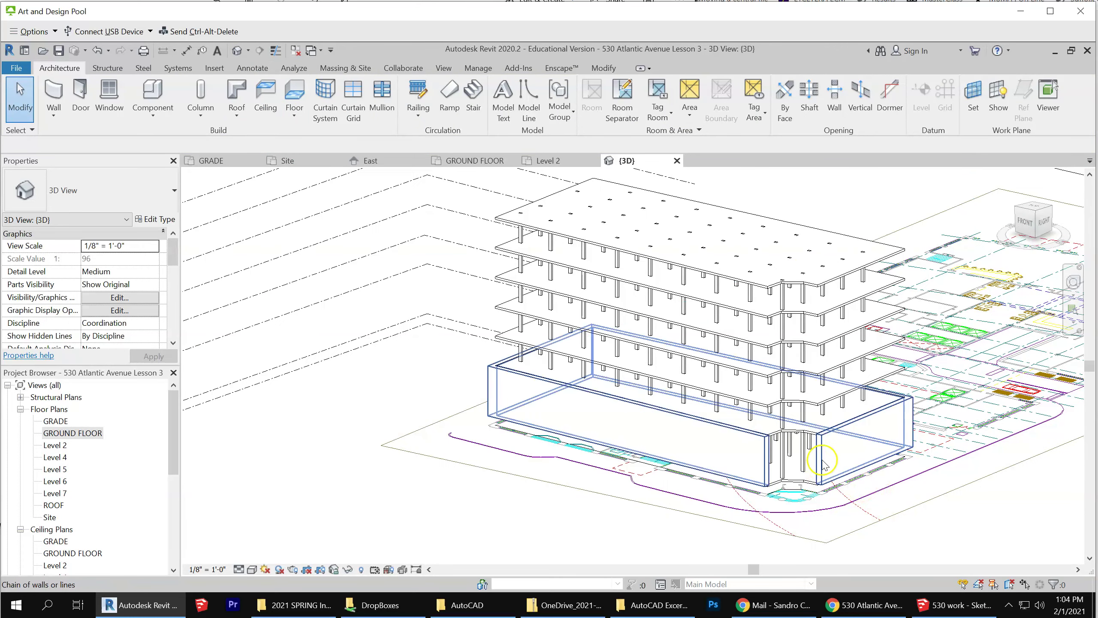
pyautogui.click(823, 465)
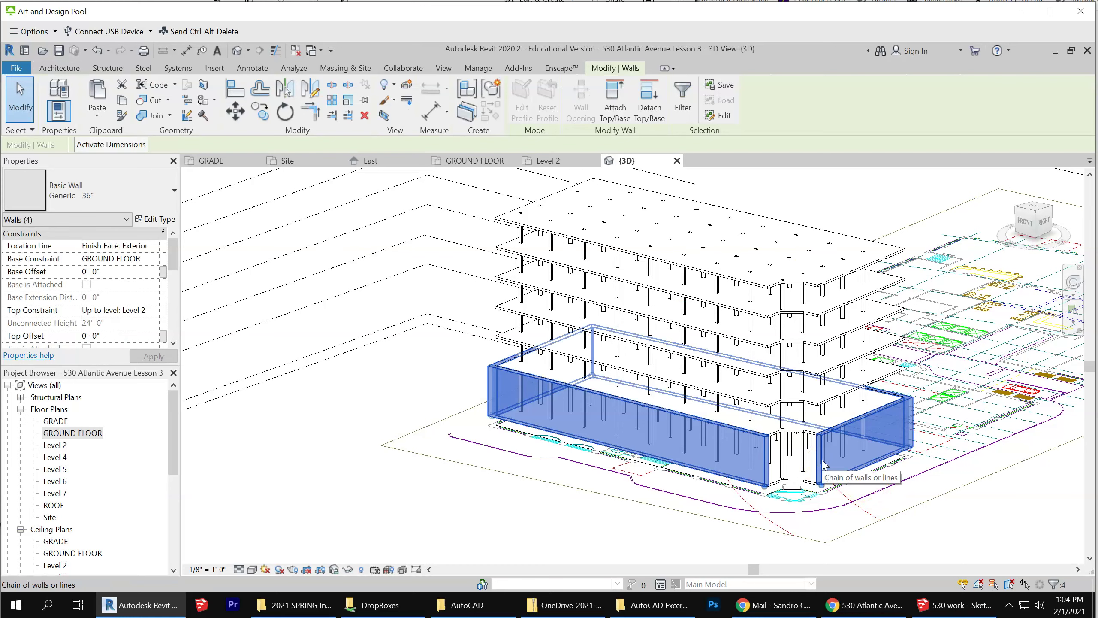
# Set the four walls' Base Constraint to GRADE, giving 28' 8" height, then deselect.
pyautogui.click(153, 259)
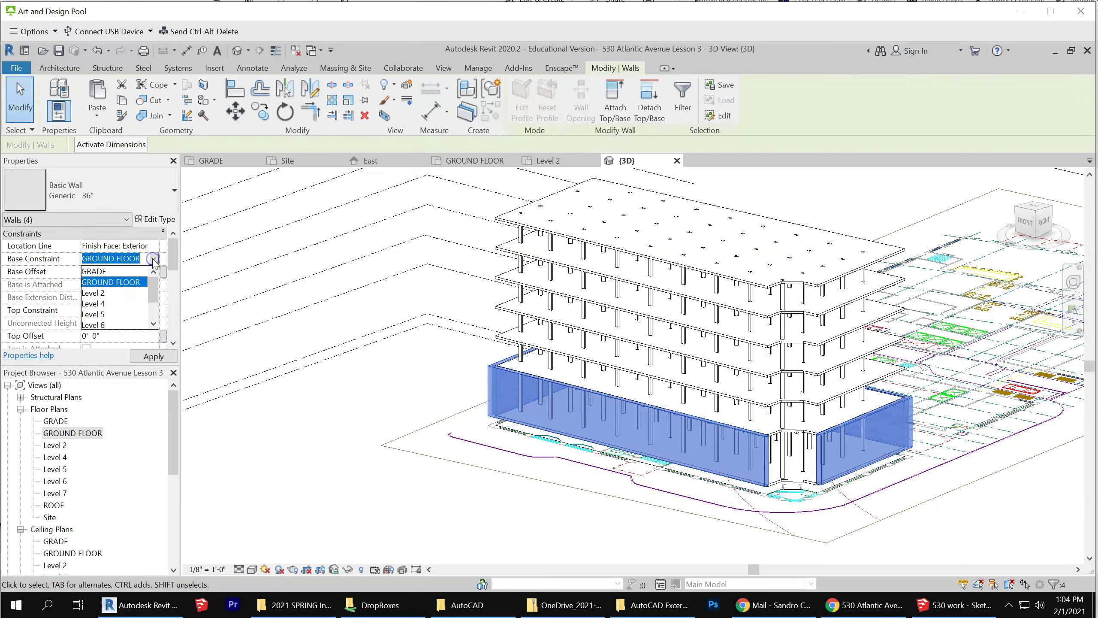
pyautogui.click(90, 272)
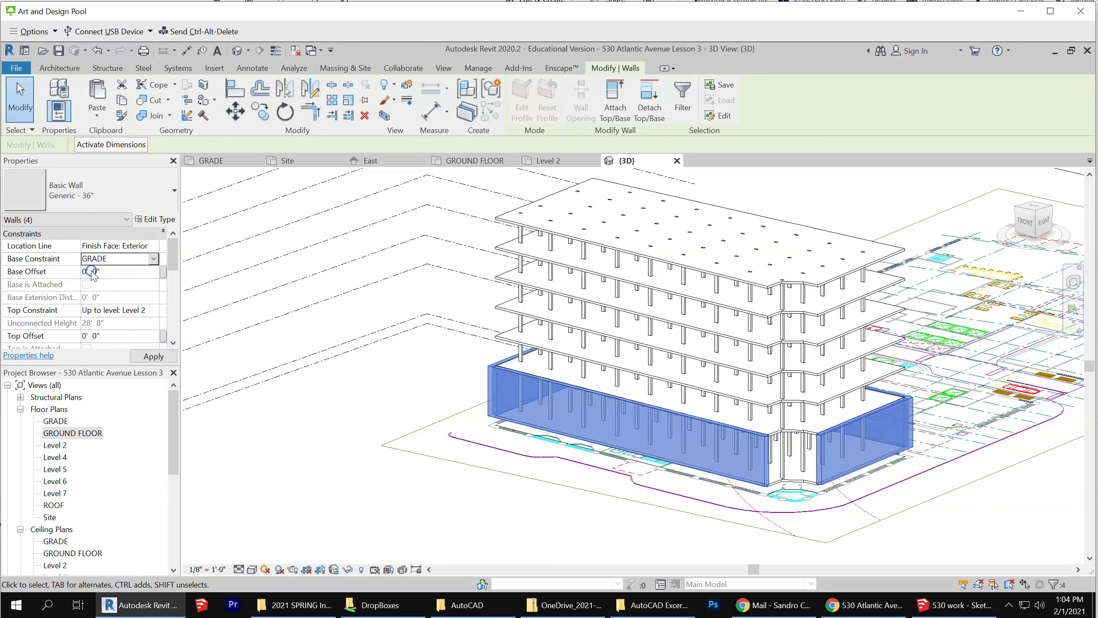
pyautogui.click(307, 500)
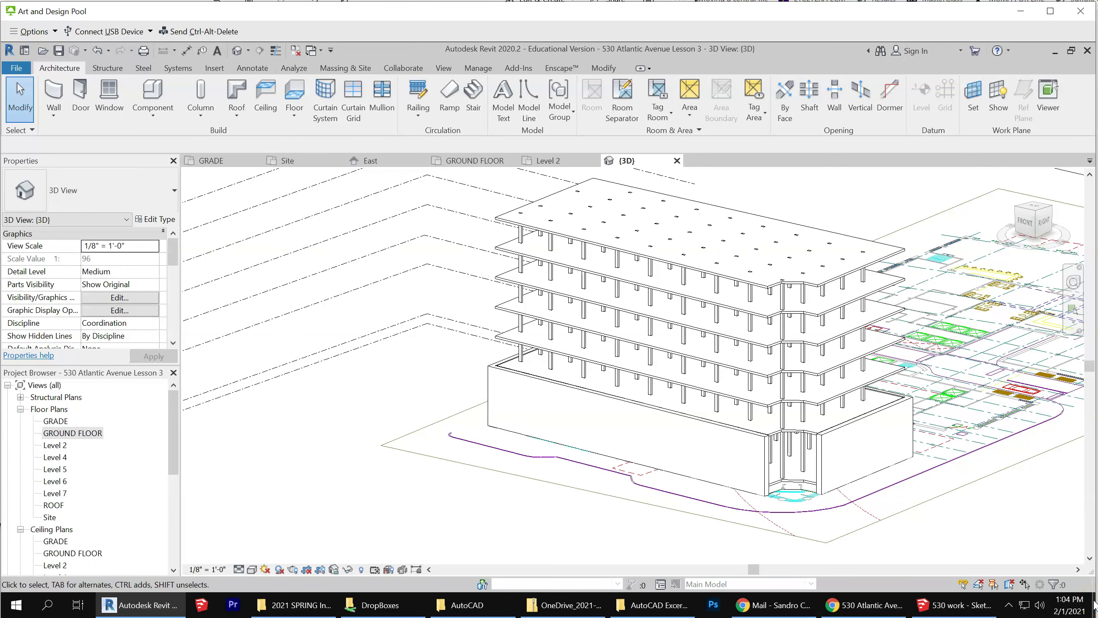
pyautogui.scroll(2, 687, 290)
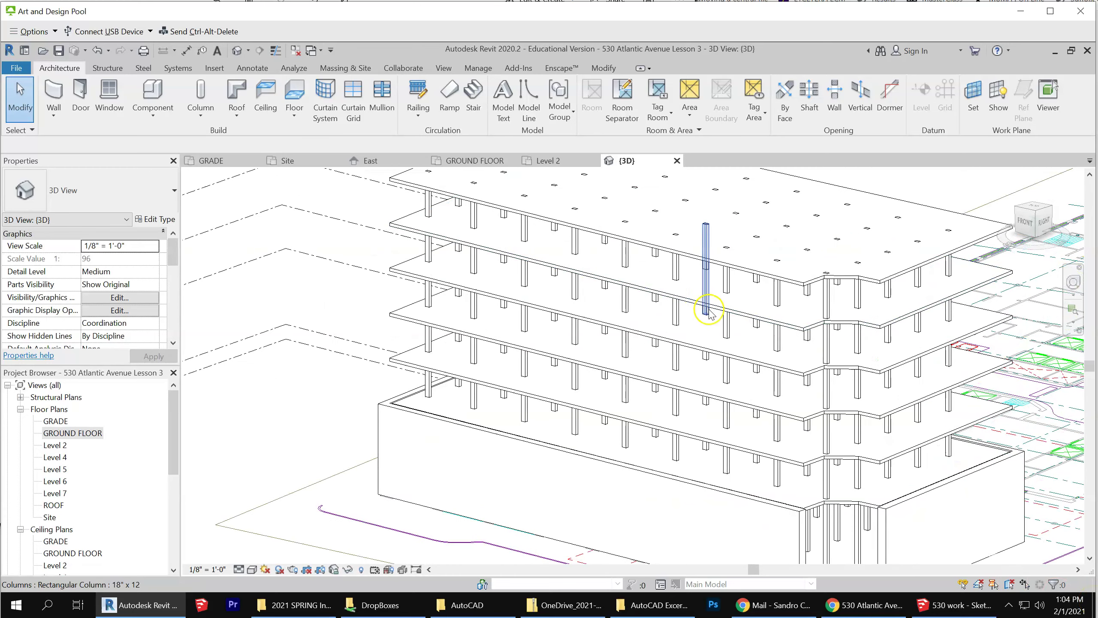
pyautogui.click(894, 455)
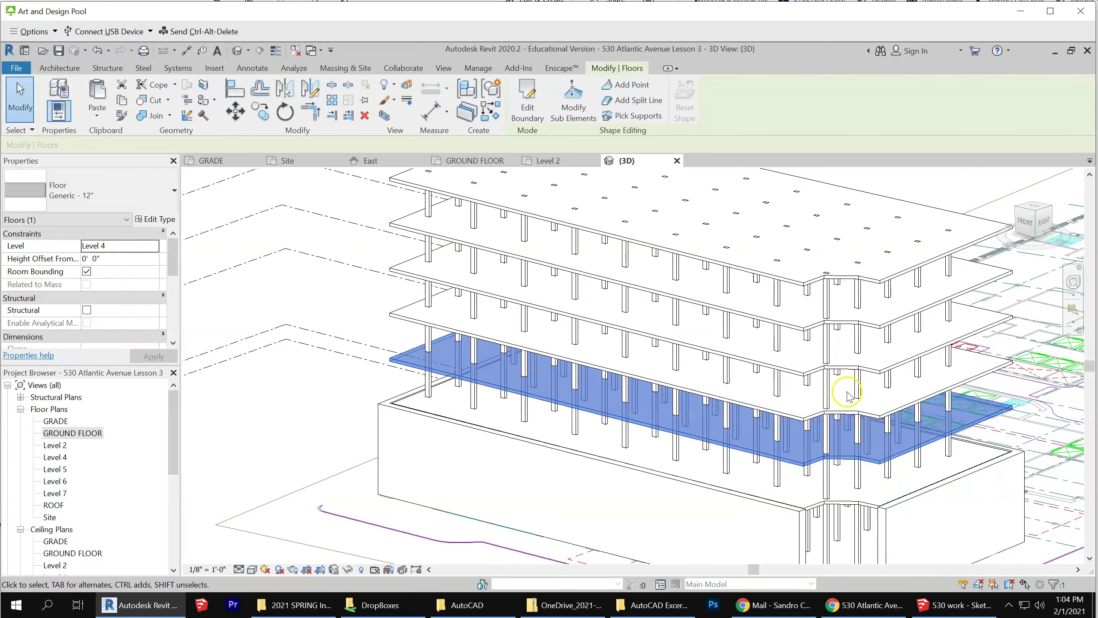
pyautogui.scroll(-3, 863, 485)
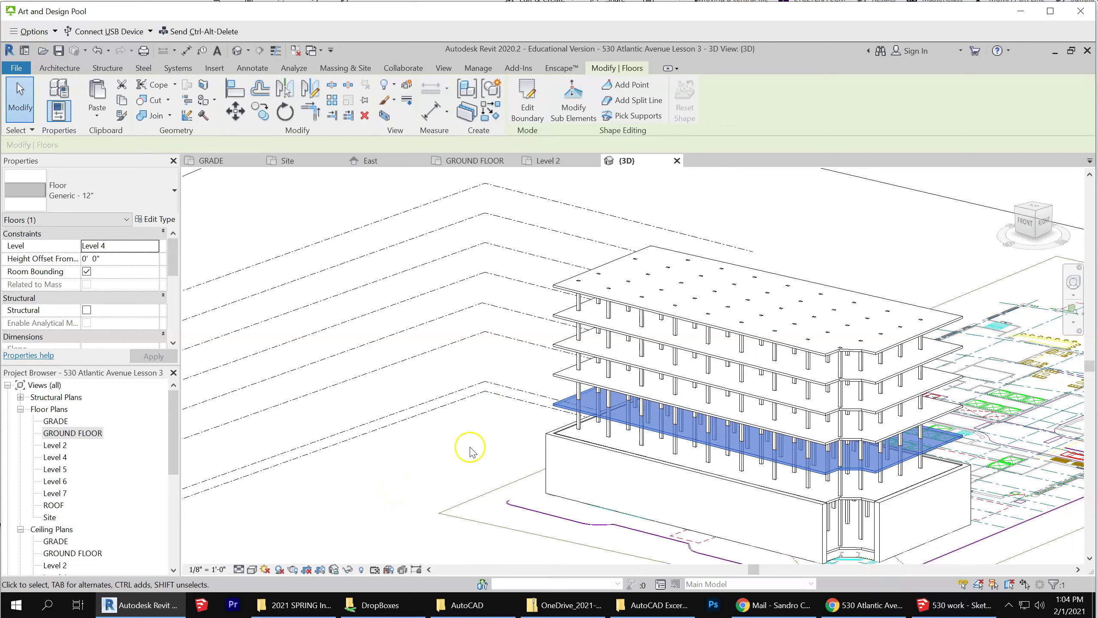
pyautogui.scroll(-2, 470, 450)
pyautogui.scroll(-1, 472, 454)
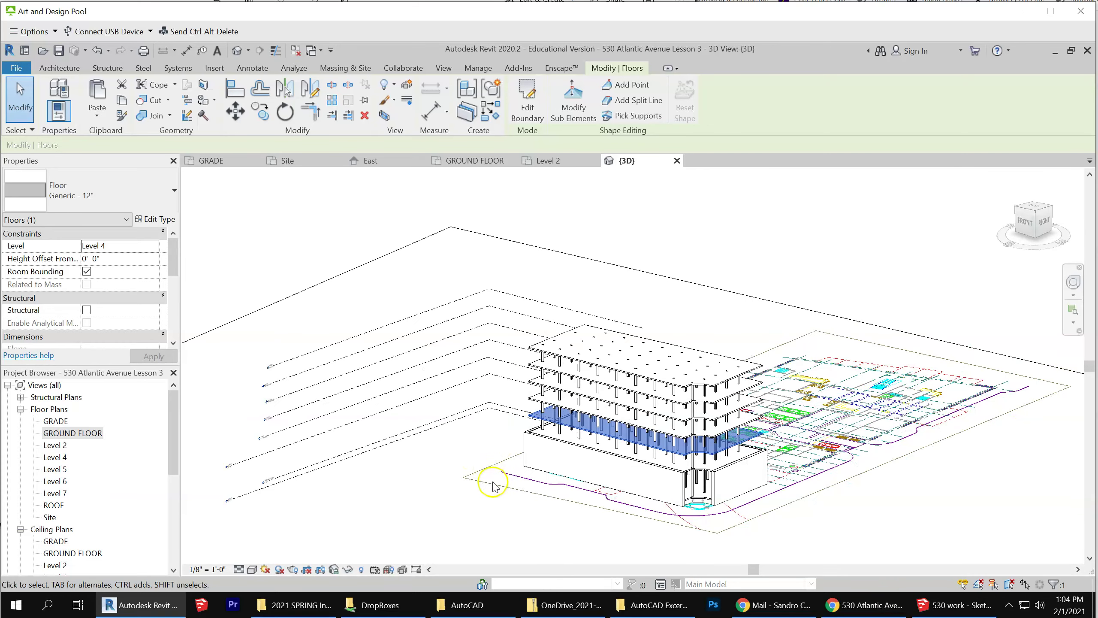
pyautogui.scroll(2, 510, 480)
pyautogui.scroll(2, 596, 503)
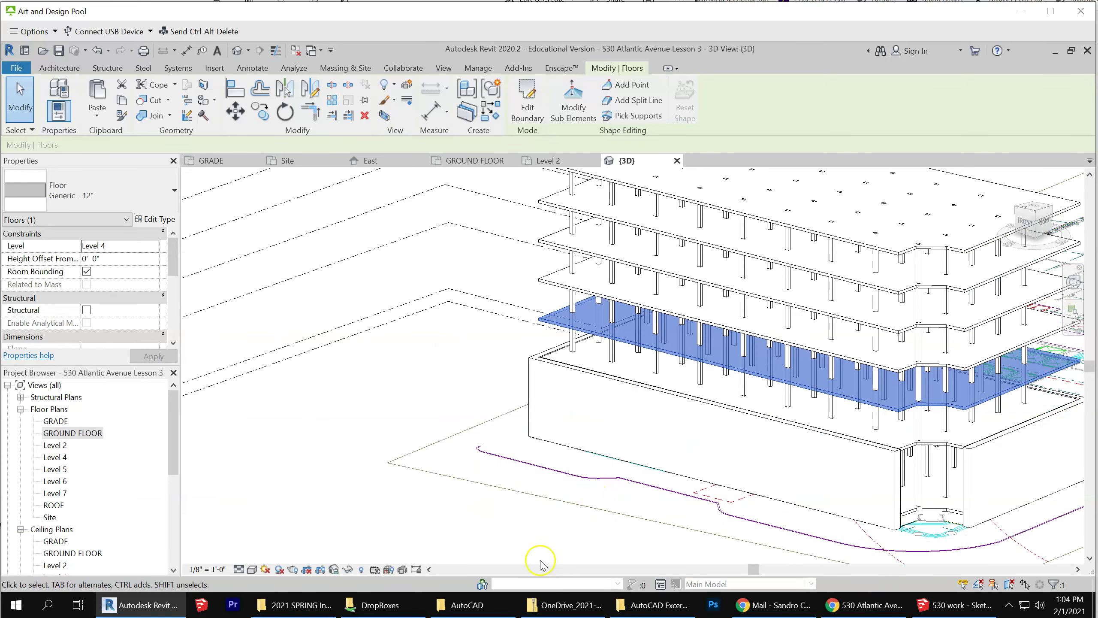
# Load earth.google.com/web/ in a new Chrome tab.
pyautogui.click(771, 605)
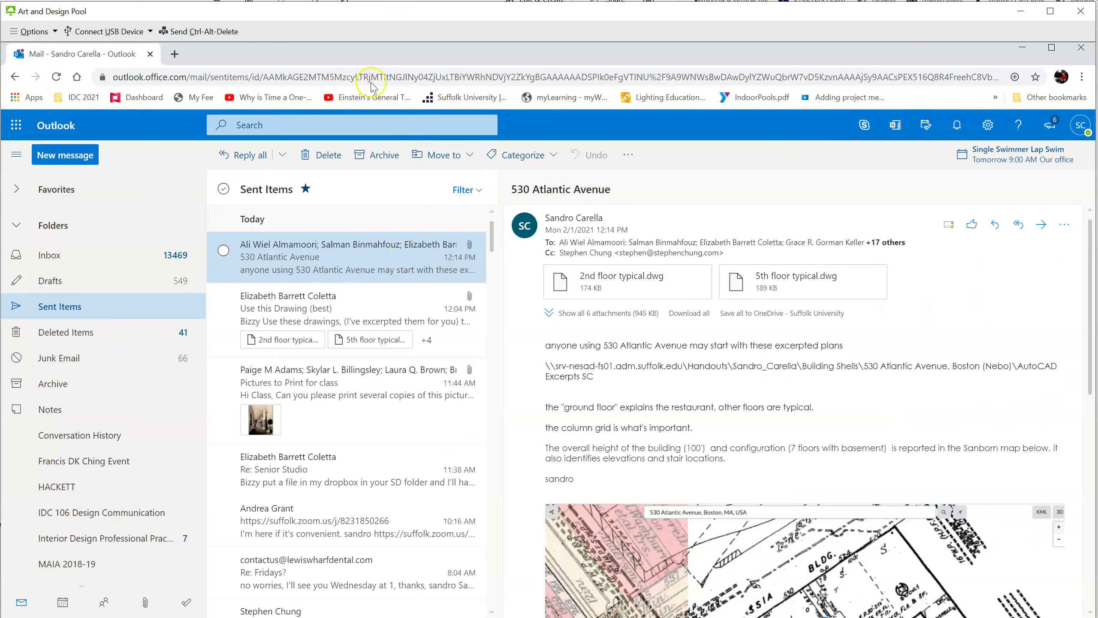
pyautogui.click(174, 54)
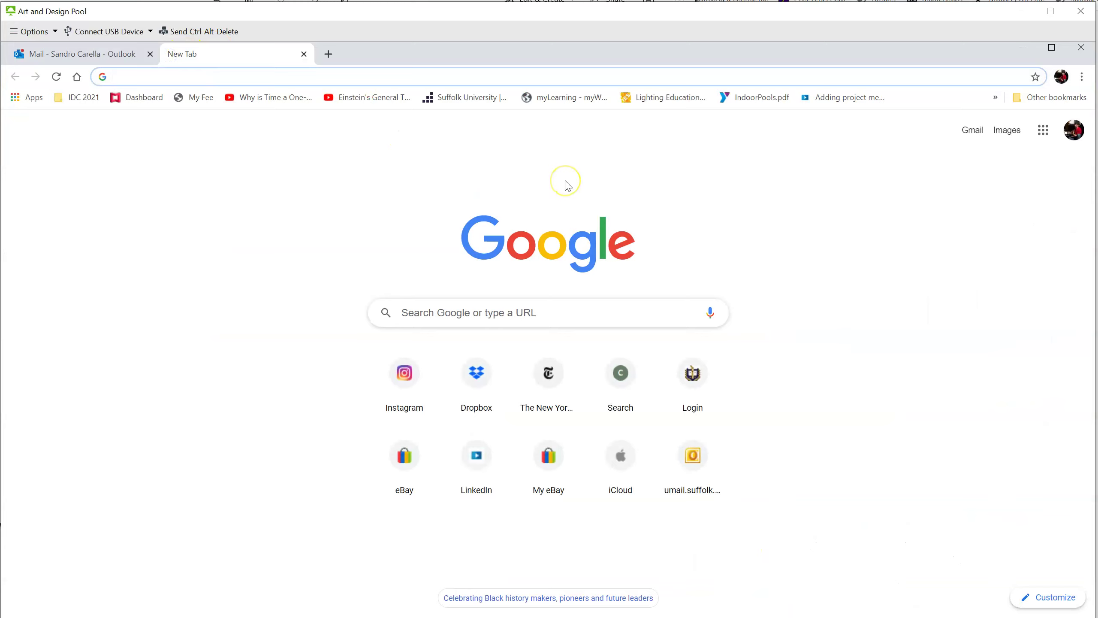
pyautogui.write('ear')
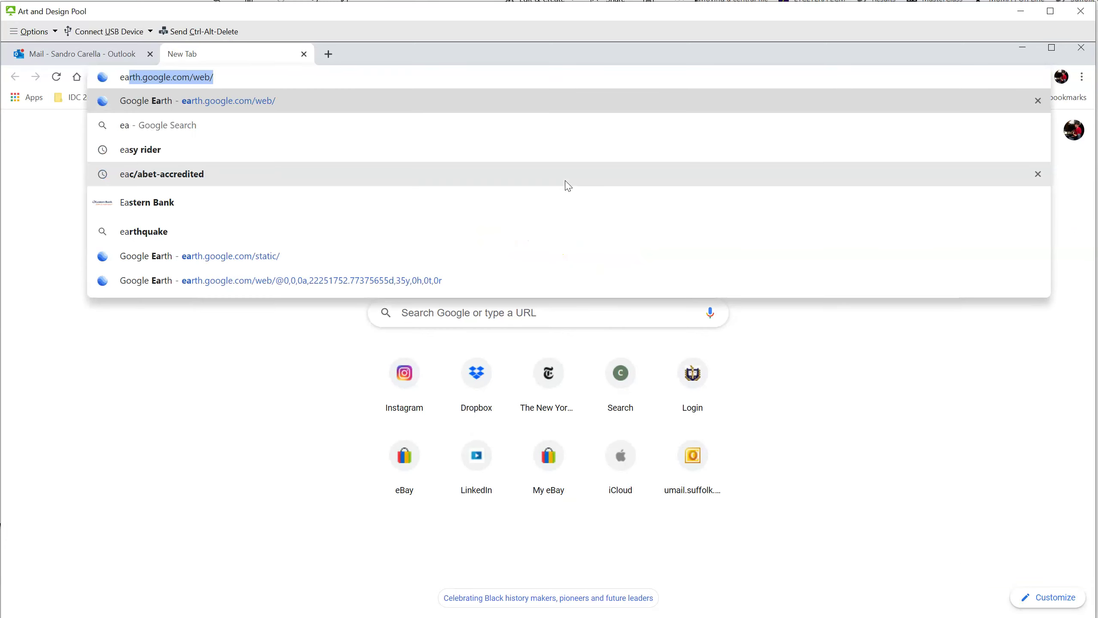
pyautogui.click(258, 101)
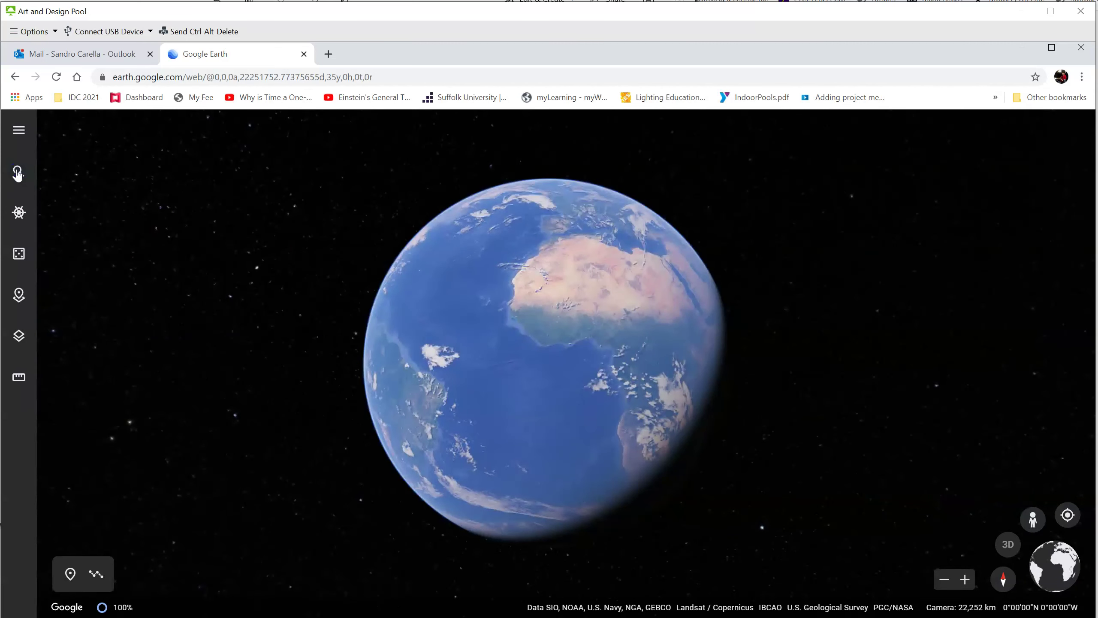
# Search Google Earth for '530 atlantic avenue boston', correcting the typo in Boston.
pyautogui.click(17, 173)
pyautogui.click(98, 130)
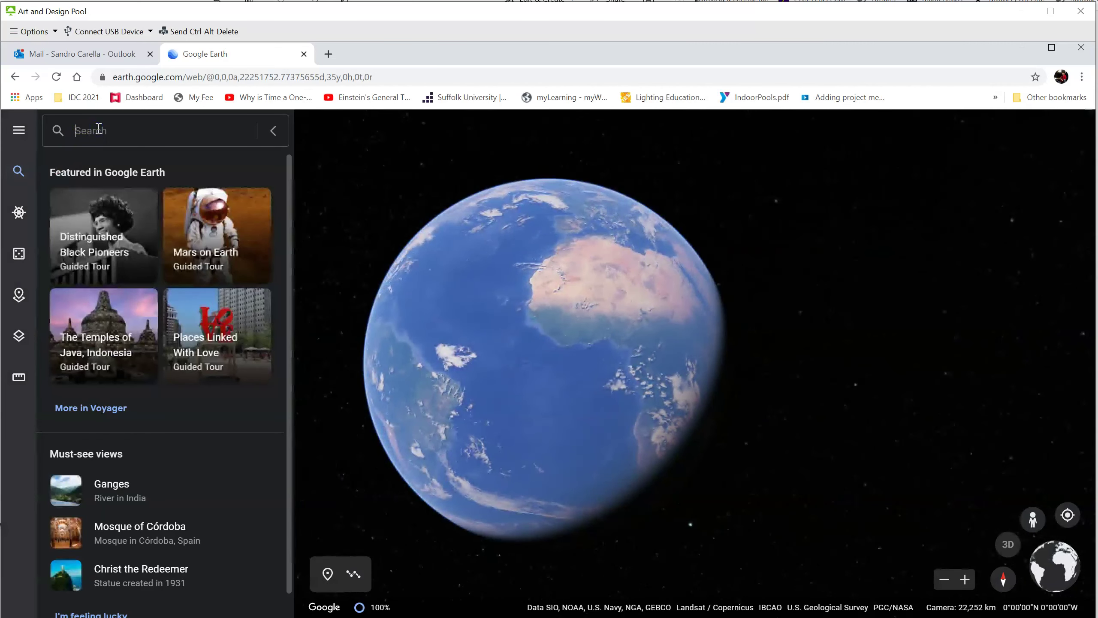
pyautogui.write('530 atlantic aven')
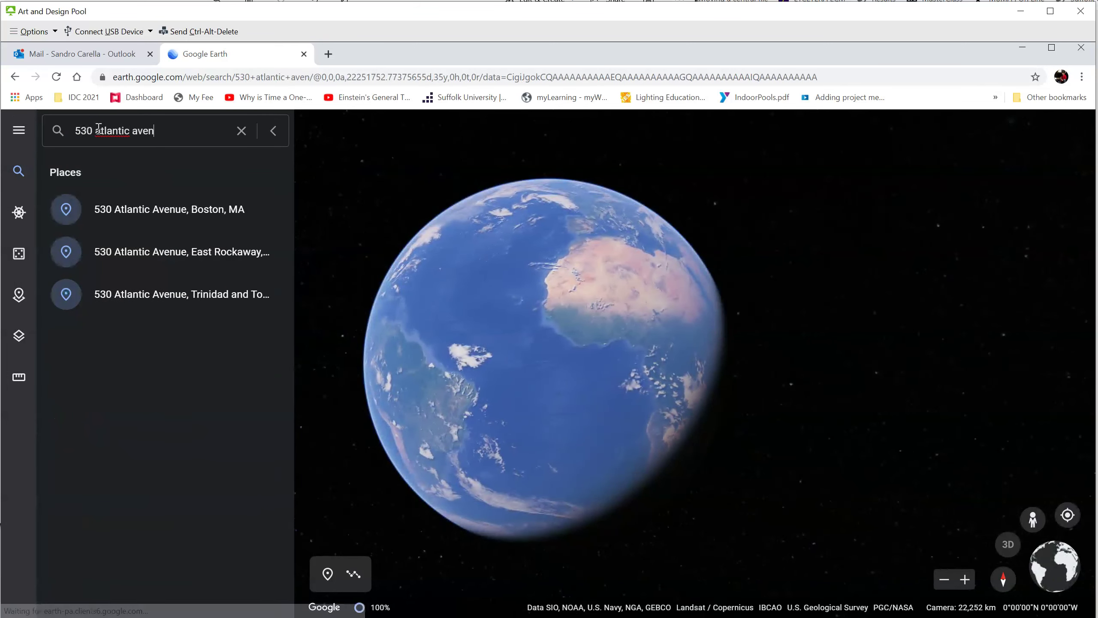
pyautogui.write('ue bsto')
pyautogui.press('BackSpace')
pyautogui.press('BackSpace')
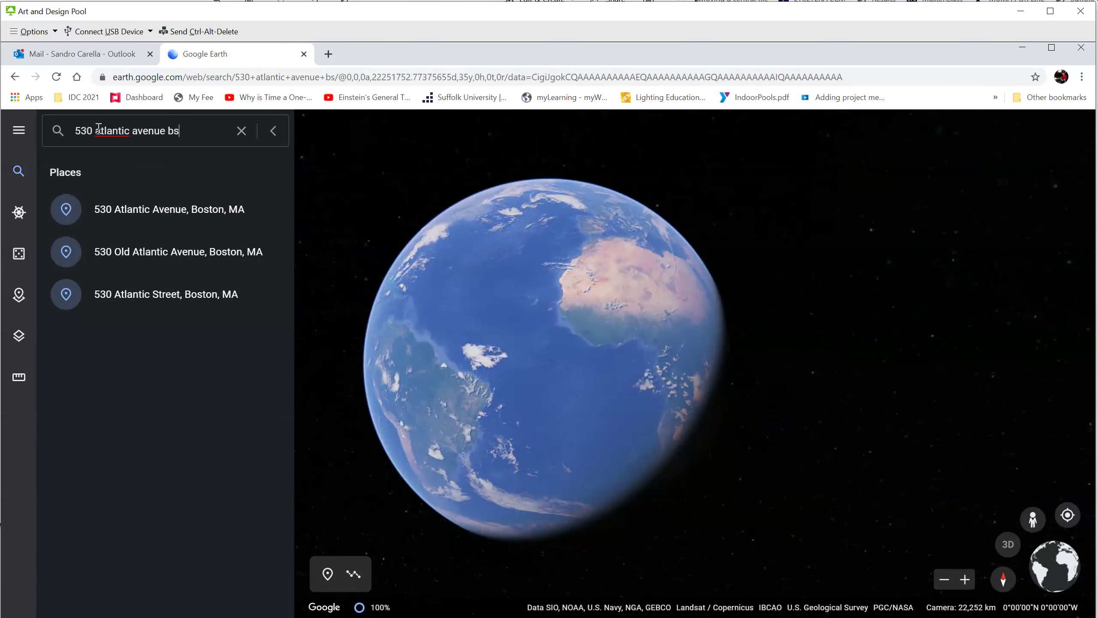
pyautogui.press('BackSpace')
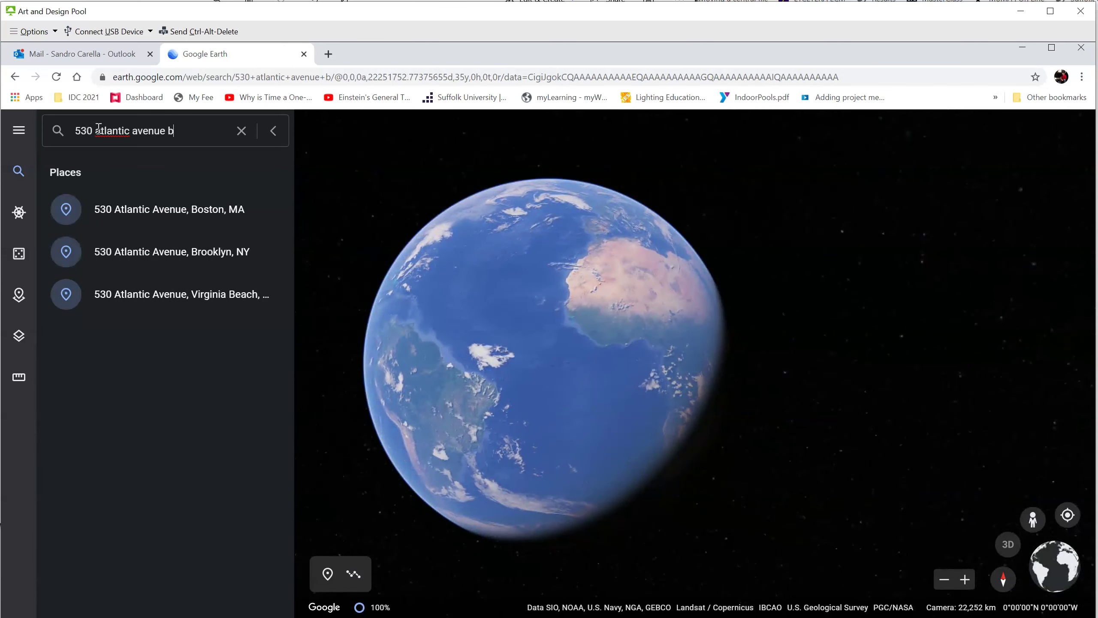
pyautogui.write('oston')
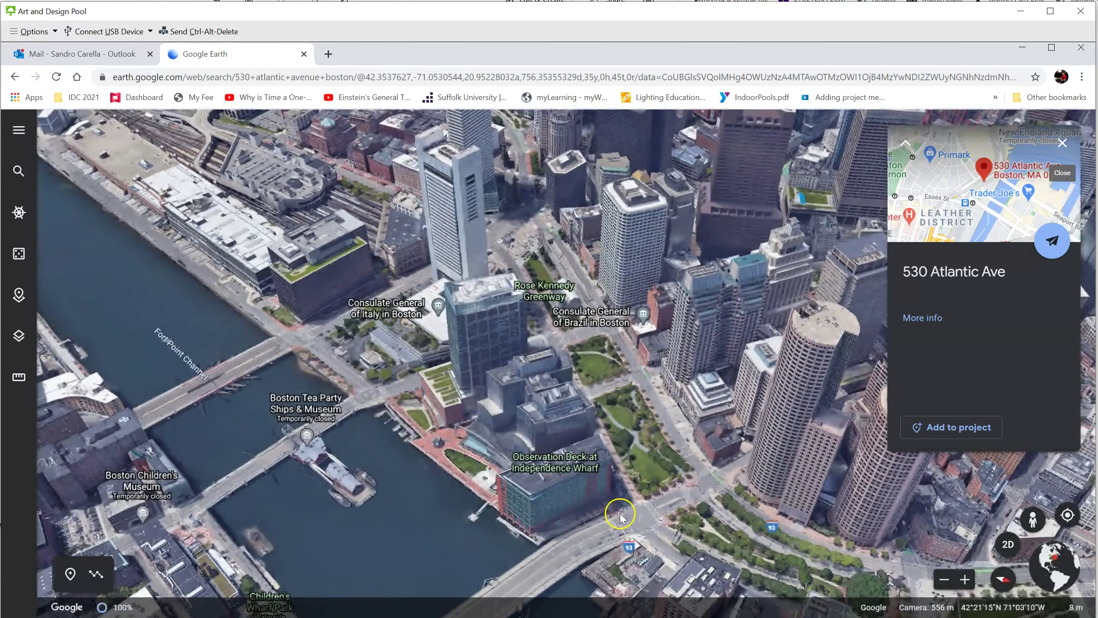
# Zoom and pan around Independence Wharf and the Fan Pier blocks.
pyautogui.doubleClick(619, 517)
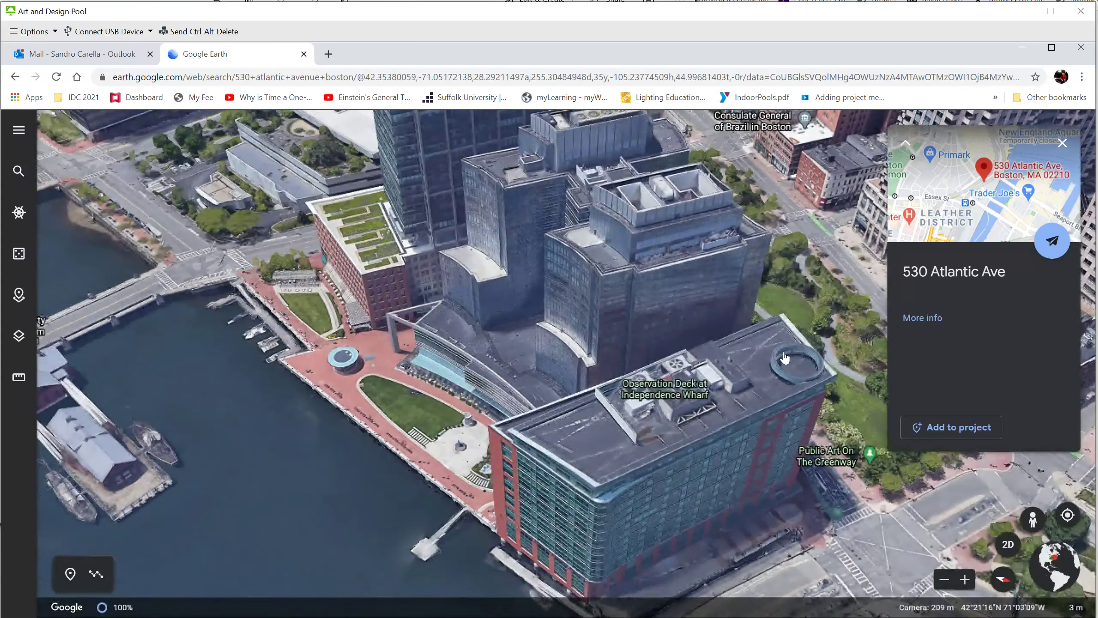
pyautogui.scroll(-5, 785, 358)
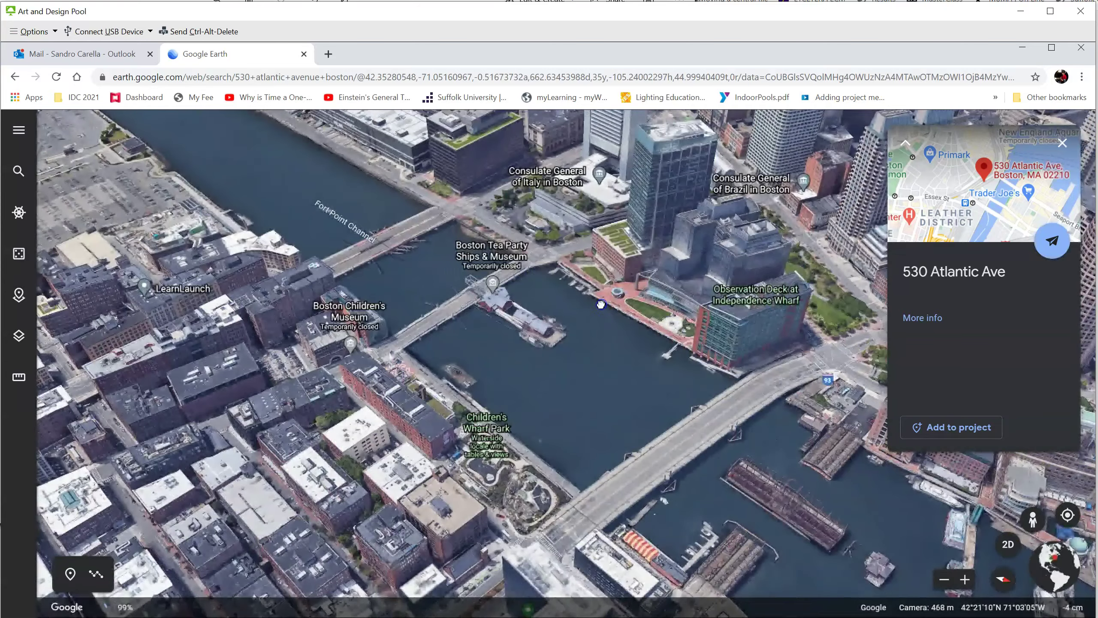
pyautogui.moveTo(465, 520); pyautogui.dragTo(484, 511)
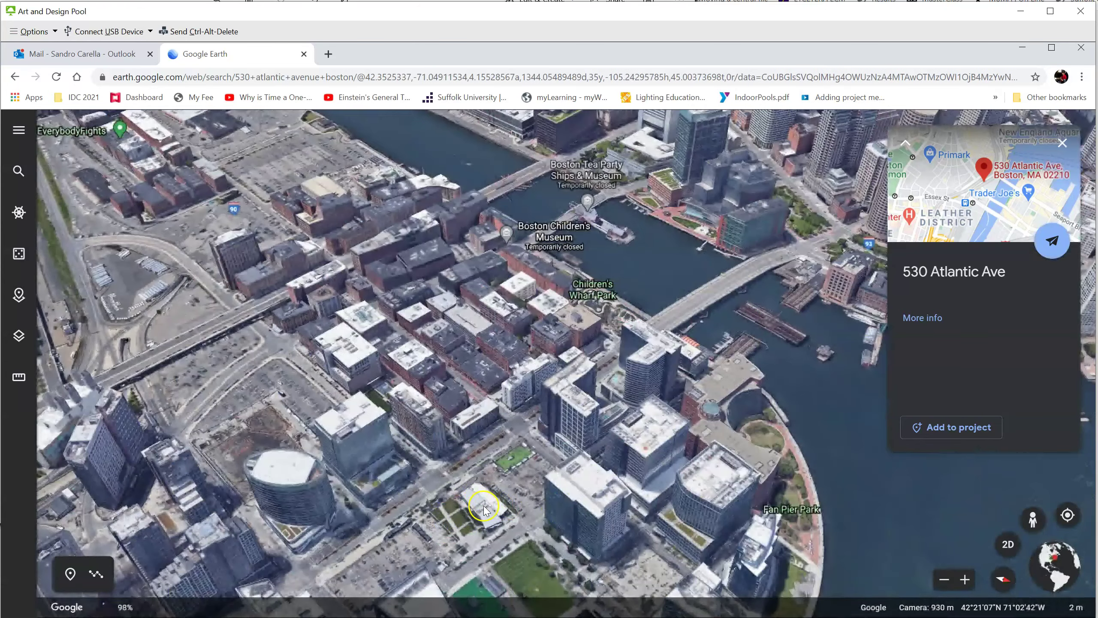
pyautogui.doubleClick(568, 486)
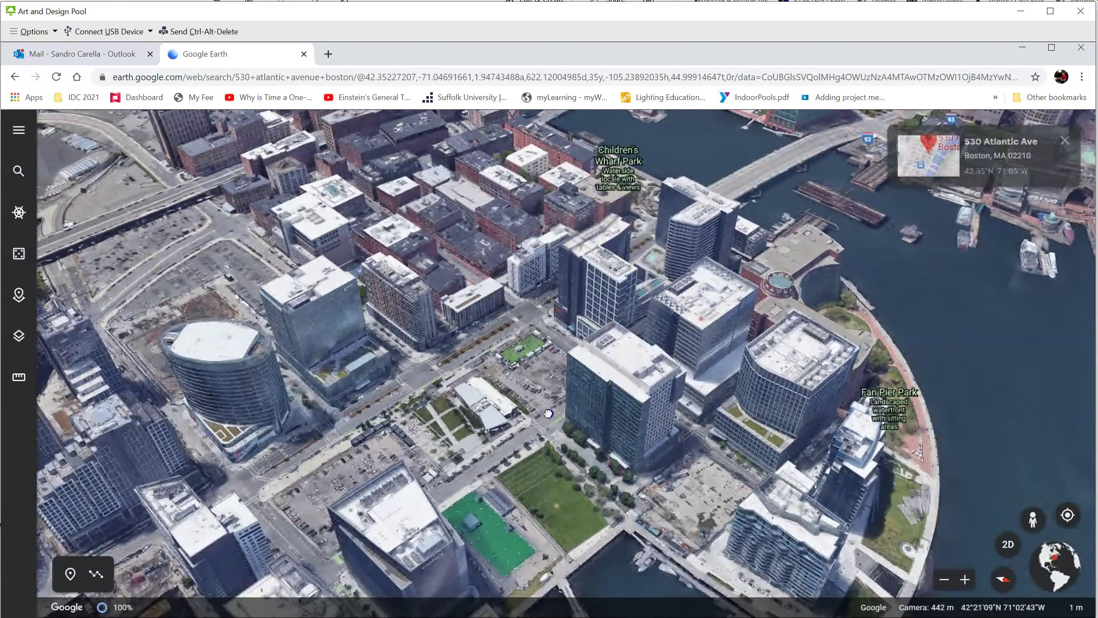
pyautogui.click(500, 399)
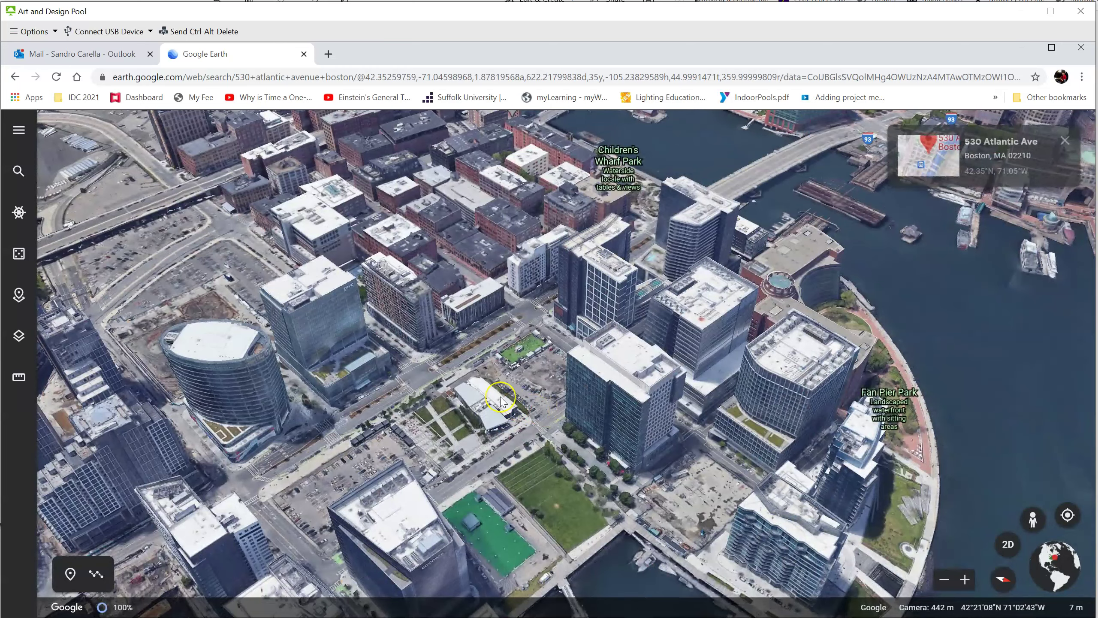
pyautogui.scroll(-2, 500, 399)
pyautogui.scroll(-3, 500, 400)
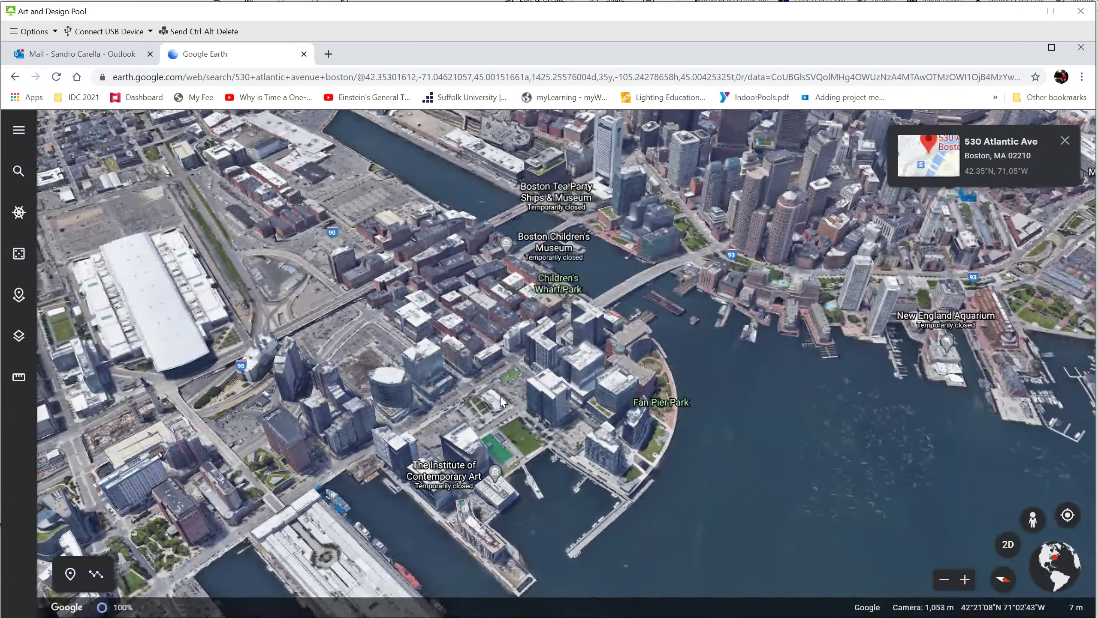
# Expand the 530 Atlantic Ave place details and orbit close to the building corner.
pyautogui.click(972, 147)
pyautogui.click(953, 150)
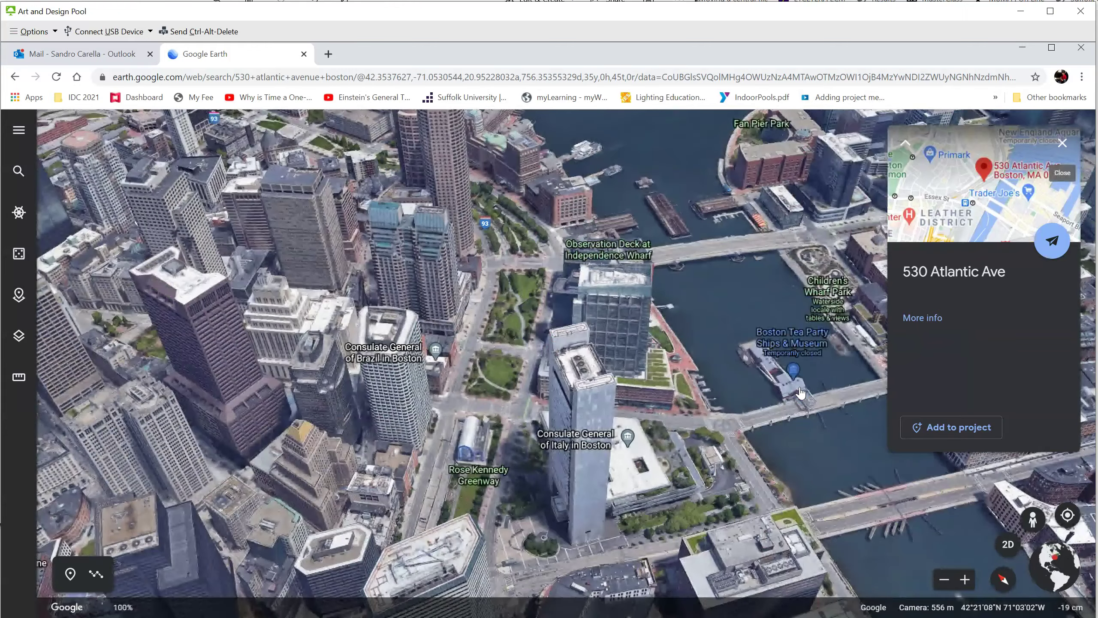
pyautogui.keyDown('shift'); pyautogui.moveTo(795, 389); pyautogui.dragTo(552, 393); pyautogui.keyUp('shift')
pyautogui.scroll(5, 552, 393)
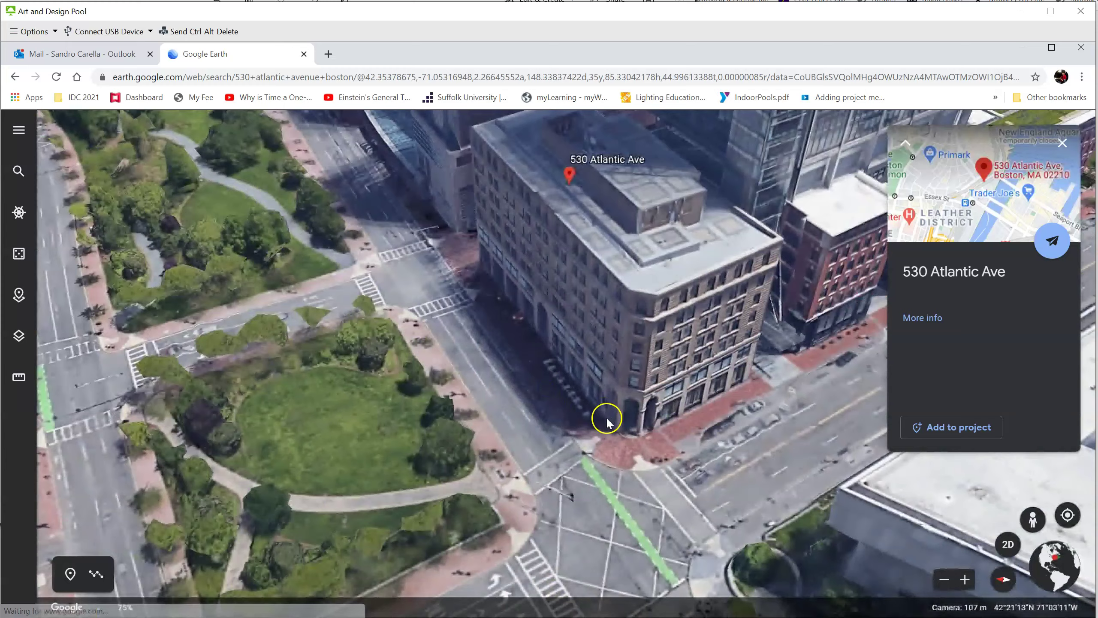
# Study 530 Atlantic Ave's ground-floor corner and facade up close, then open a blank tab.
pyautogui.scroll(4, 605, 417)
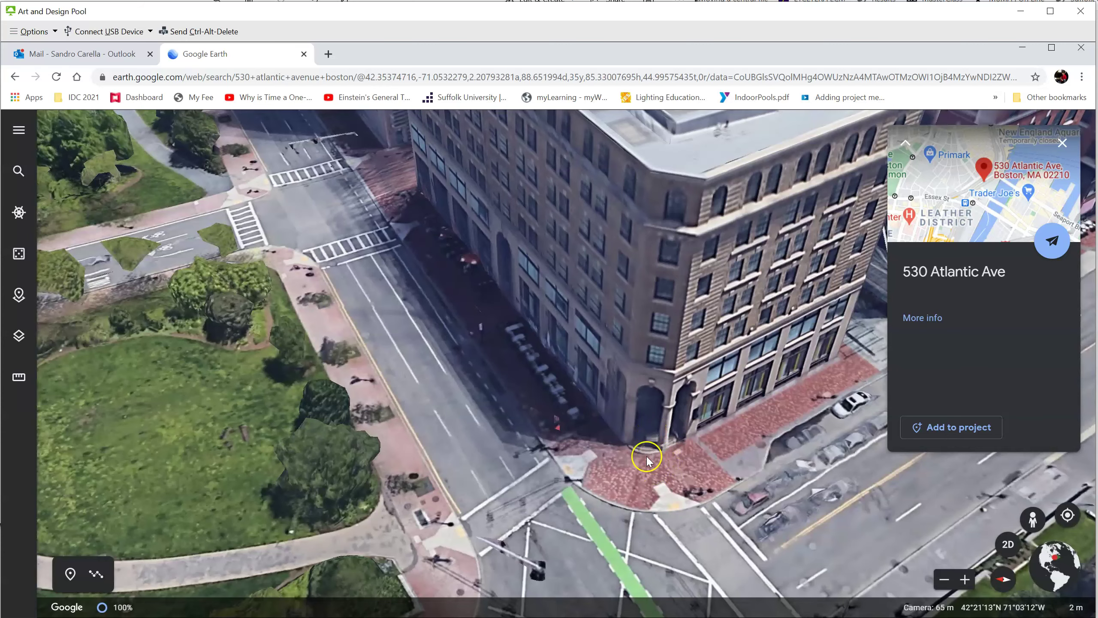
pyautogui.scroll(1, 639, 429)
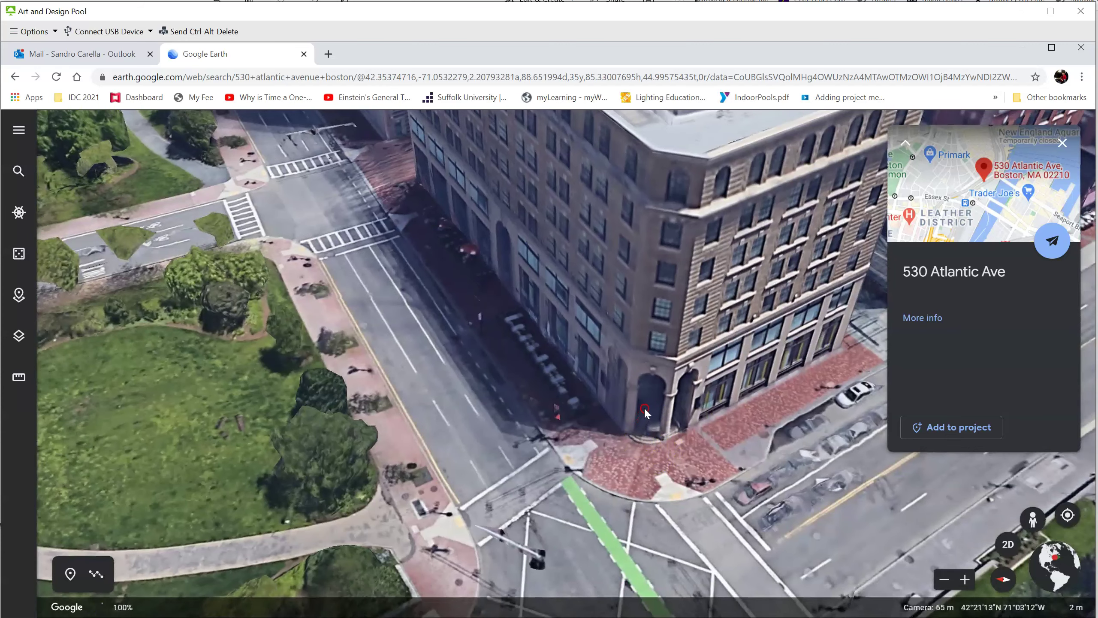
pyautogui.scroll(1, 649, 411)
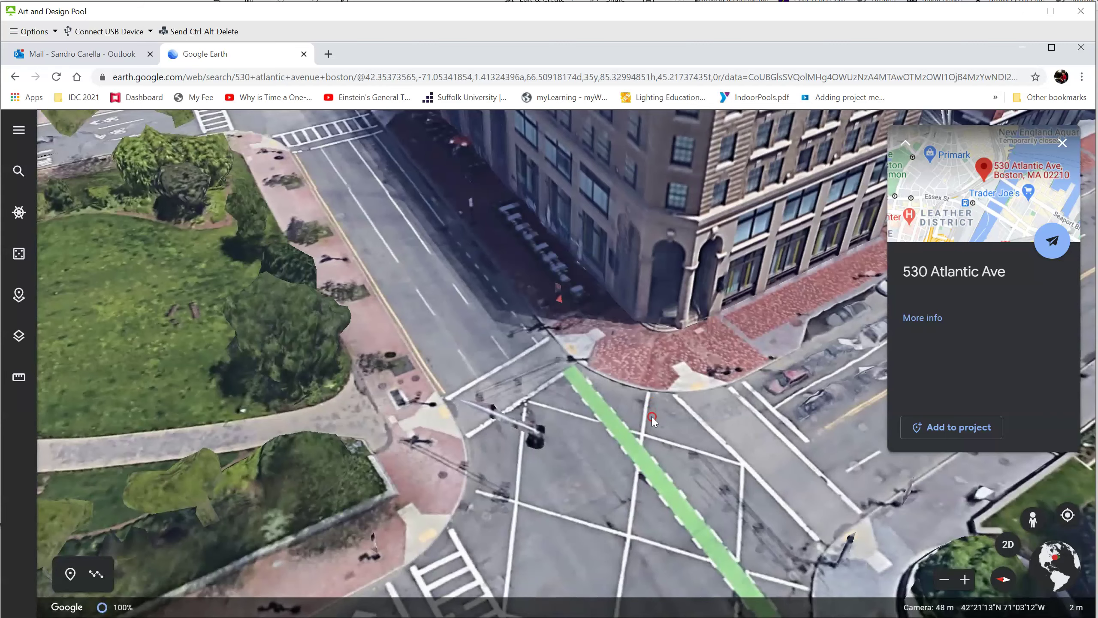
pyautogui.scroll(-1, 659, 345)
pyautogui.scroll(-1, 661, 263)
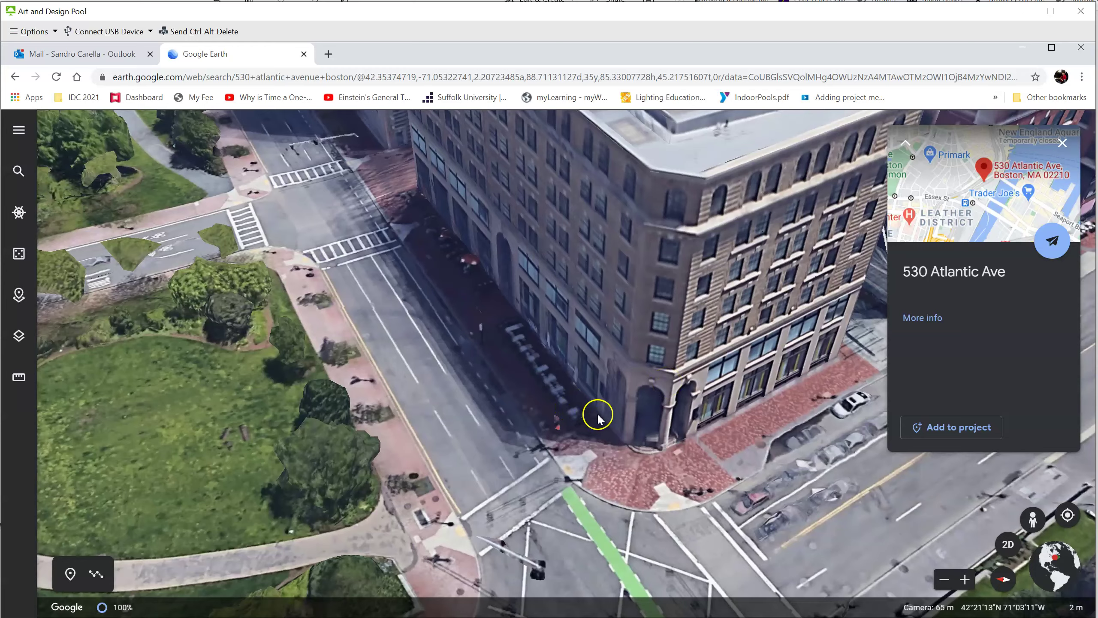
pyautogui.scroll(2, 597, 415)
pyautogui.scroll(2, 773, 432)
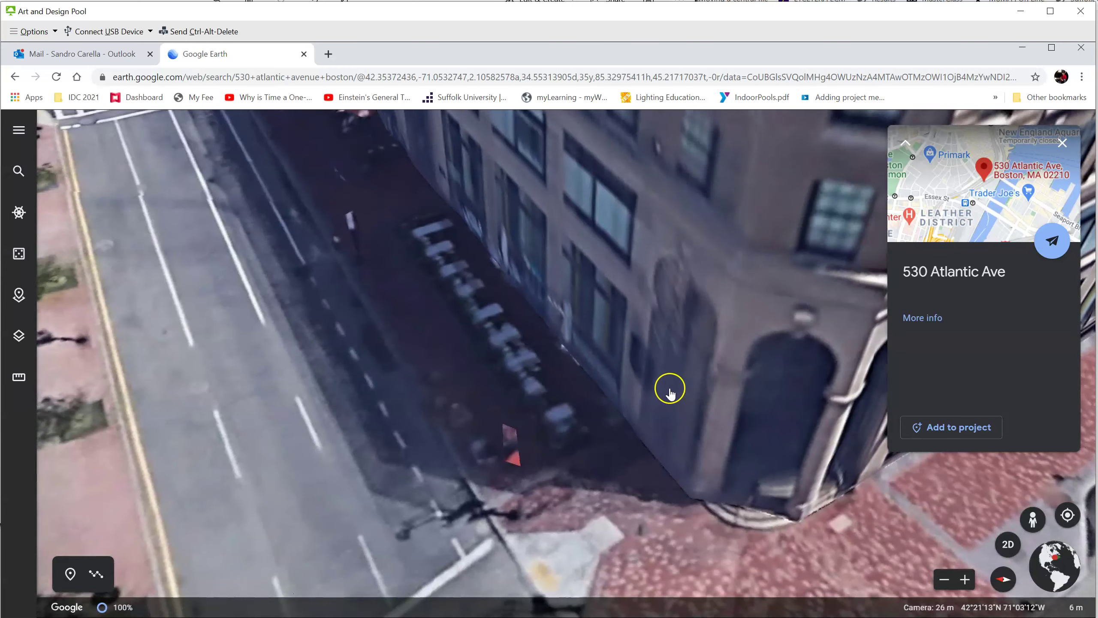
pyautogui.scroll(-3, 674, 392)
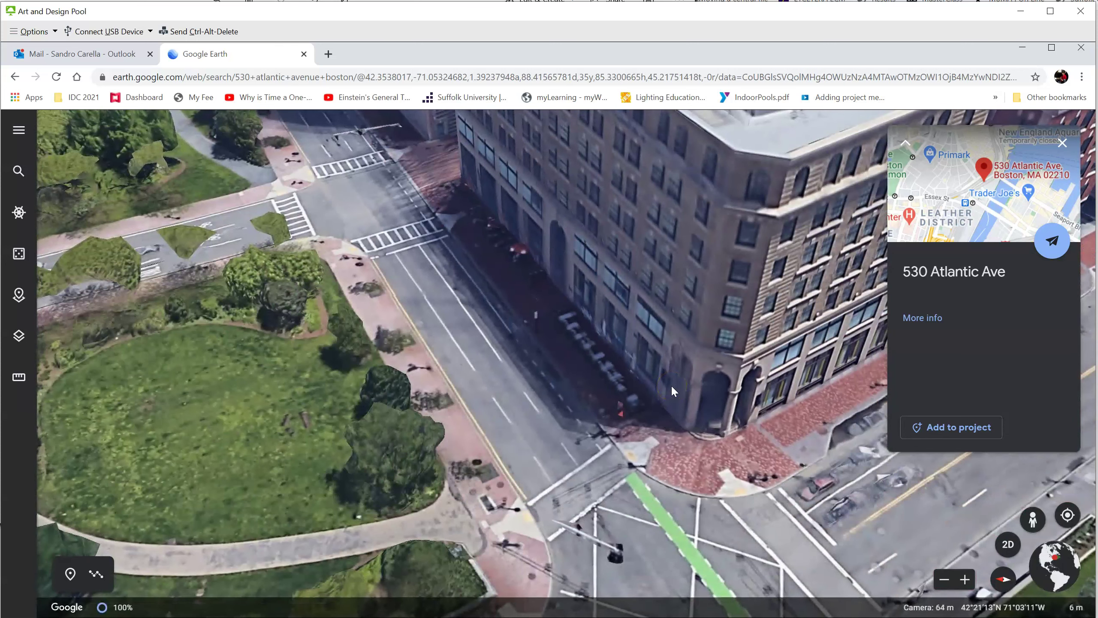
pyautogui.moveTo(676, 364)
pyautogui.mouseDown()
pyautogui.moveTo(731, 346)
pyautogui.moveTo(765, 283)
pyautogui.mouseUp()
pyautogui.scroll(3, 678, 339)
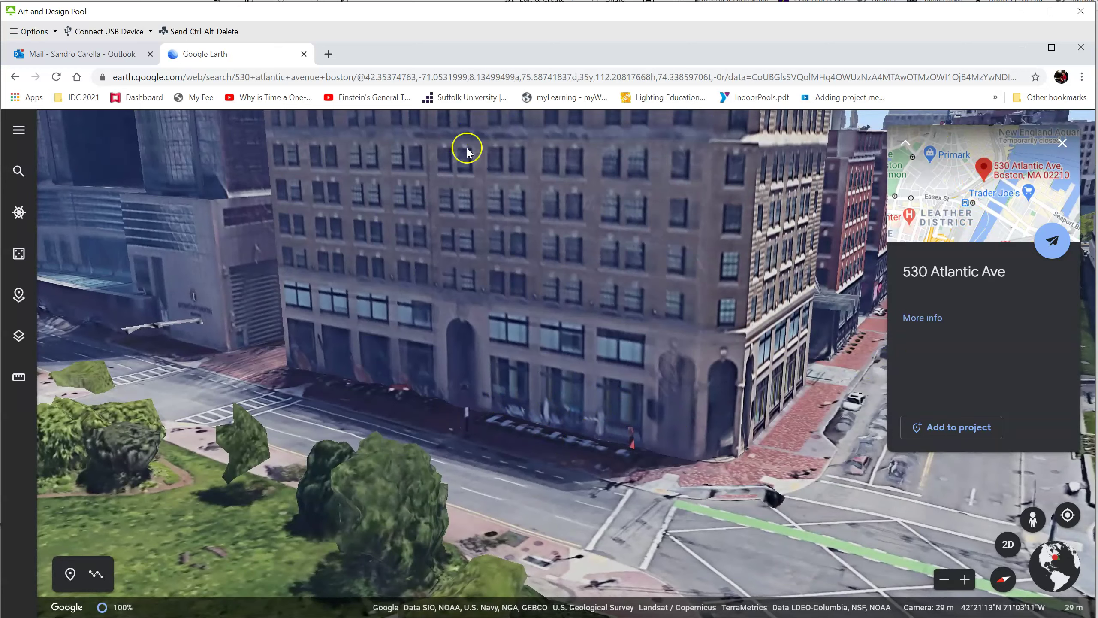
pyautogui.click(327, 54)
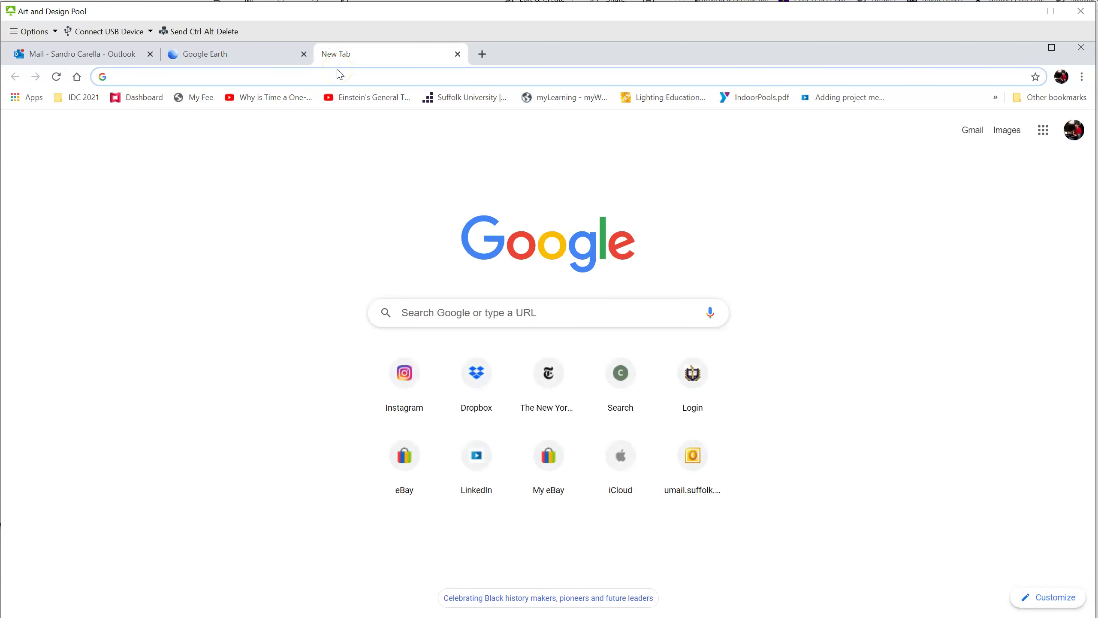
# Search Google Maps for '530 atlantic avenue boston' and enter Street View at the facade.
pyautogui.write('530 atlantic avenue boston')
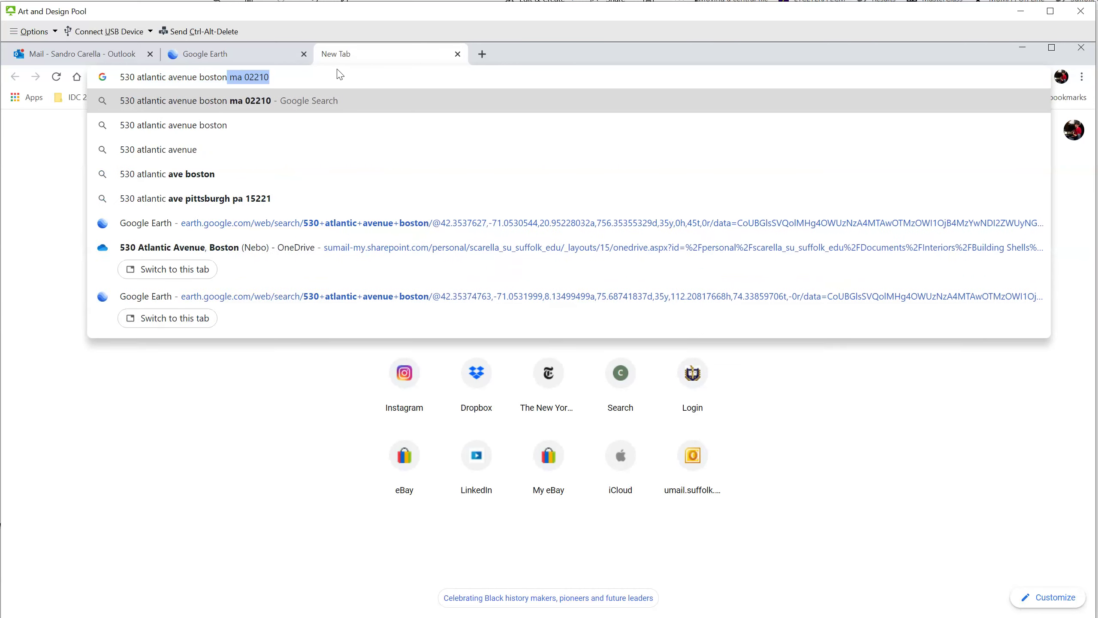
pyautogui.press('Return')
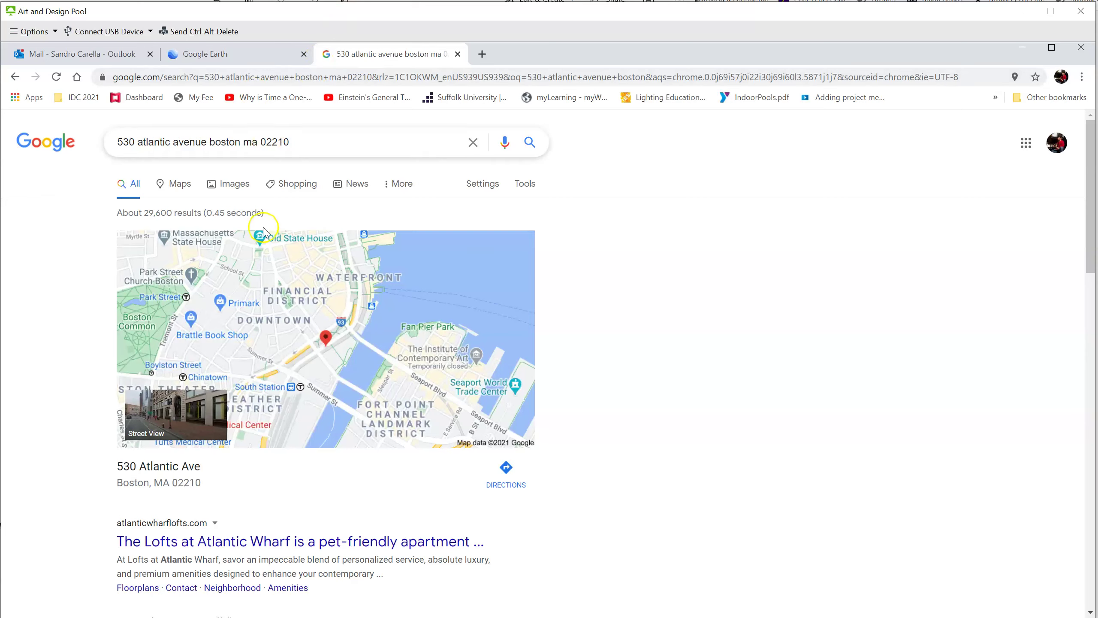
pyautogui.click(198, 407)
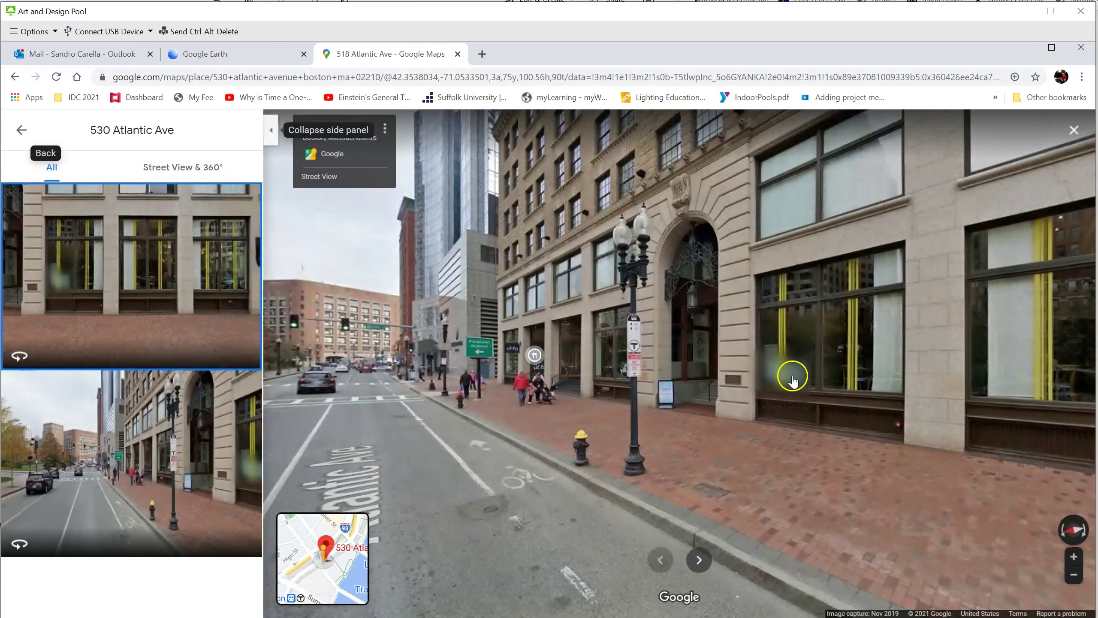
pyautogui.click(845, 387)
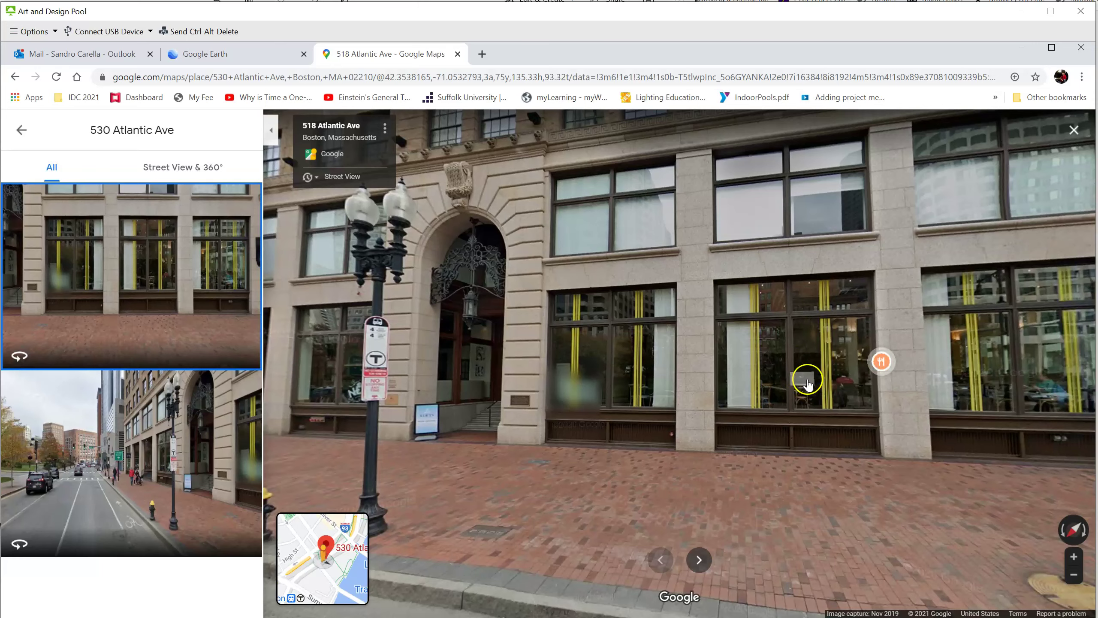
# Move along the Atlantic Ave storefronts in Street View to the building corner.
pyautogui.scroll(-2, 815, 401)
pyautogui.scroll(-2, 817, 400)
pyautogui.scroll(-2, 819, 398)
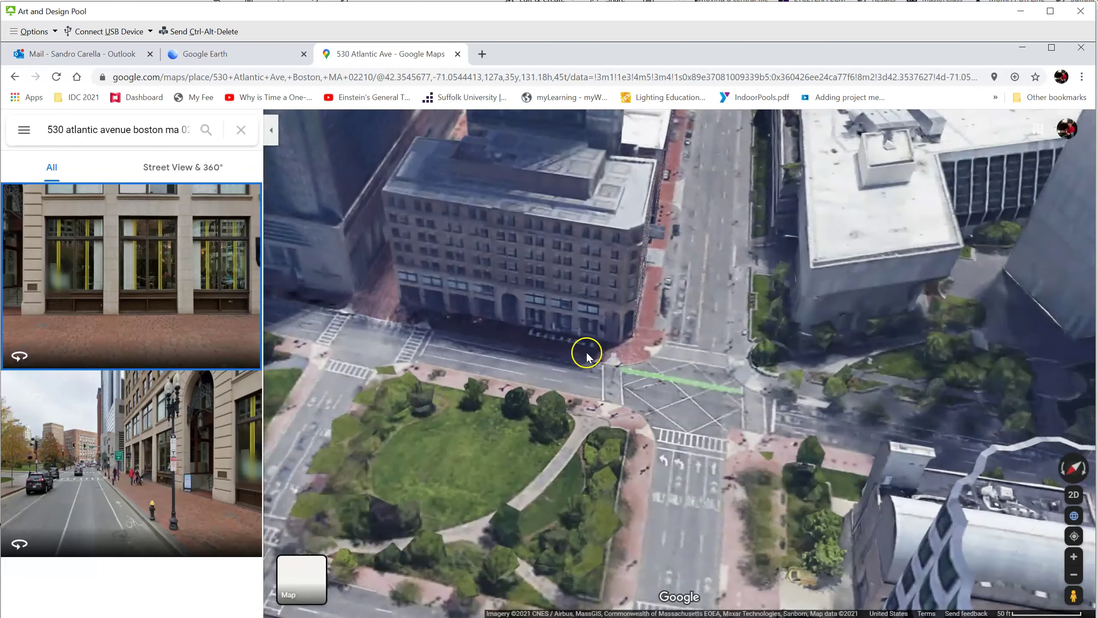
pyautogui.scroll(2, 562, 335)
pyautogui.scroll(1, 622, 330)
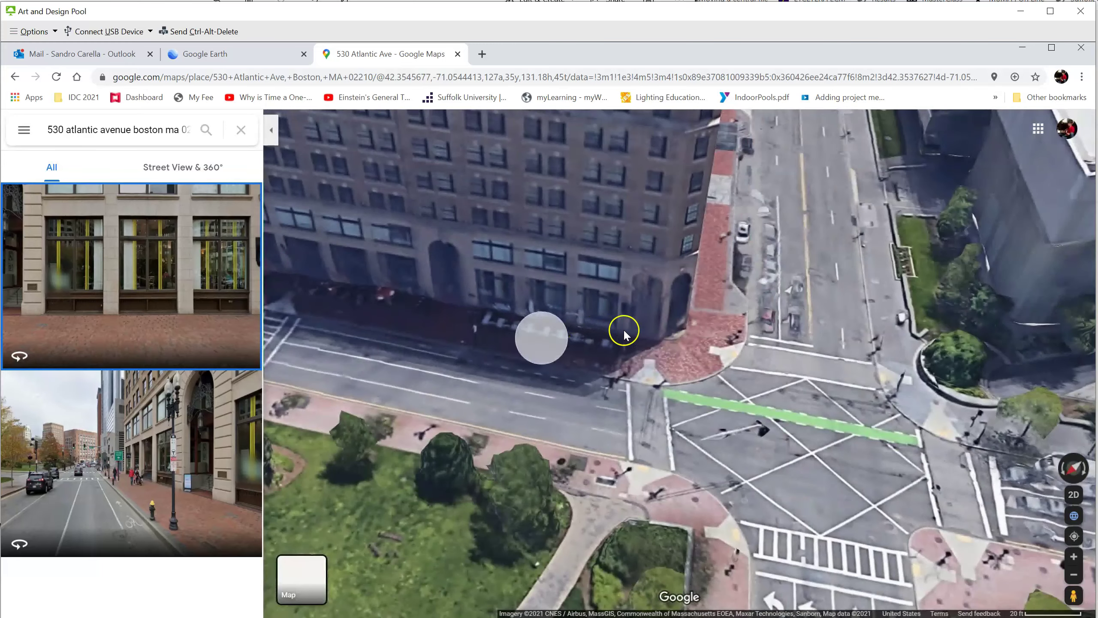
pyautogui.click(509, 320)
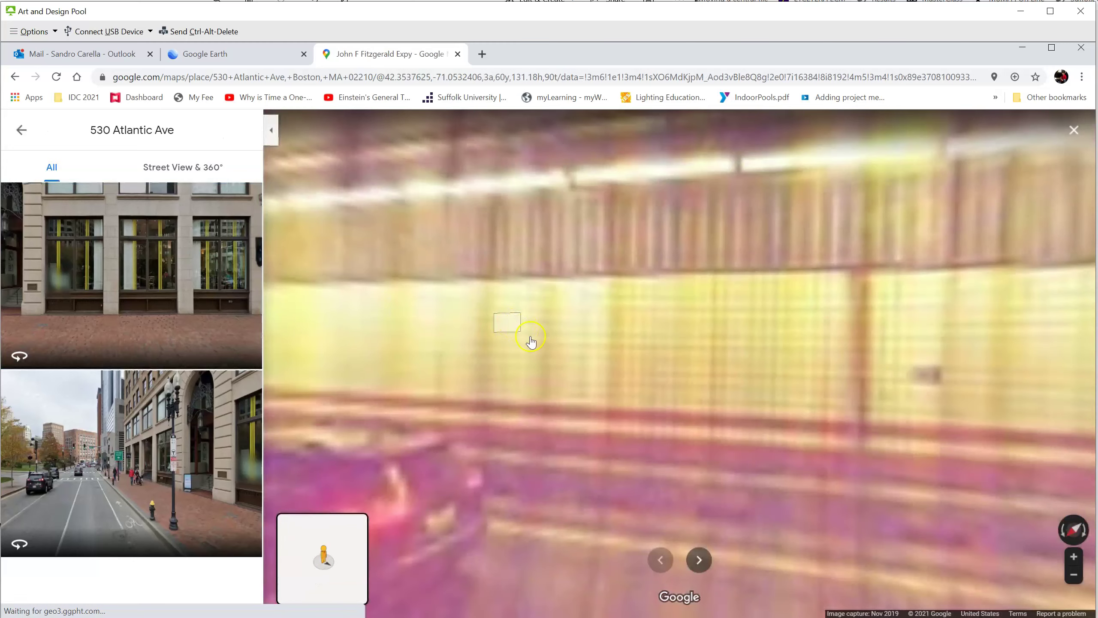
pyautogui.click(888, 363)
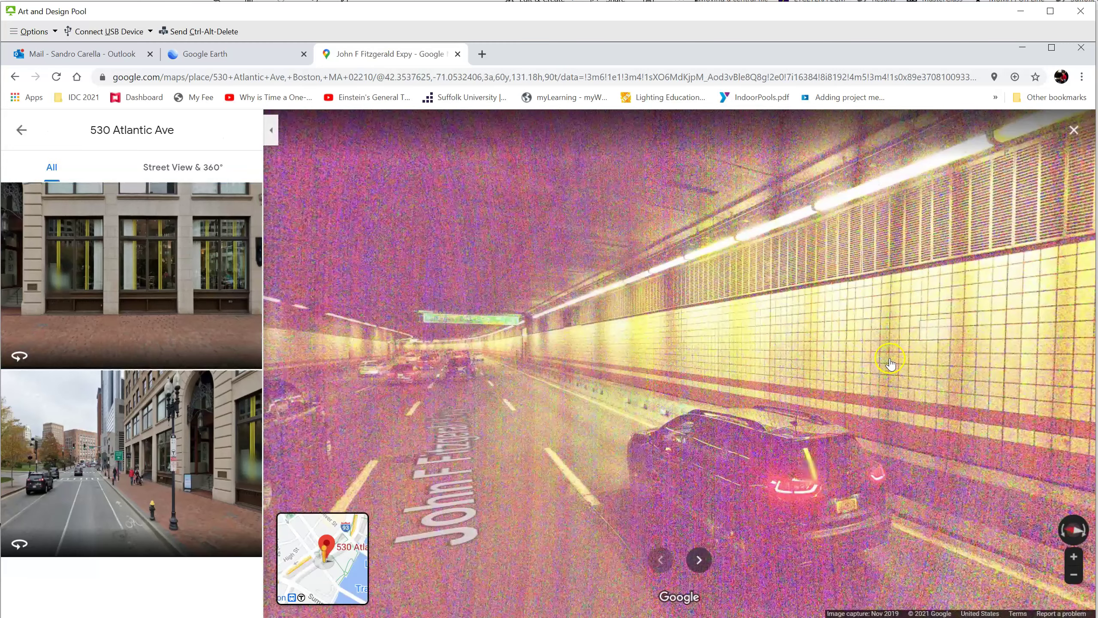
# Turn toward the 260 Congress St storefront corner, then return to Google Earth.
pyautogui.scroll(-3, 890, 366)
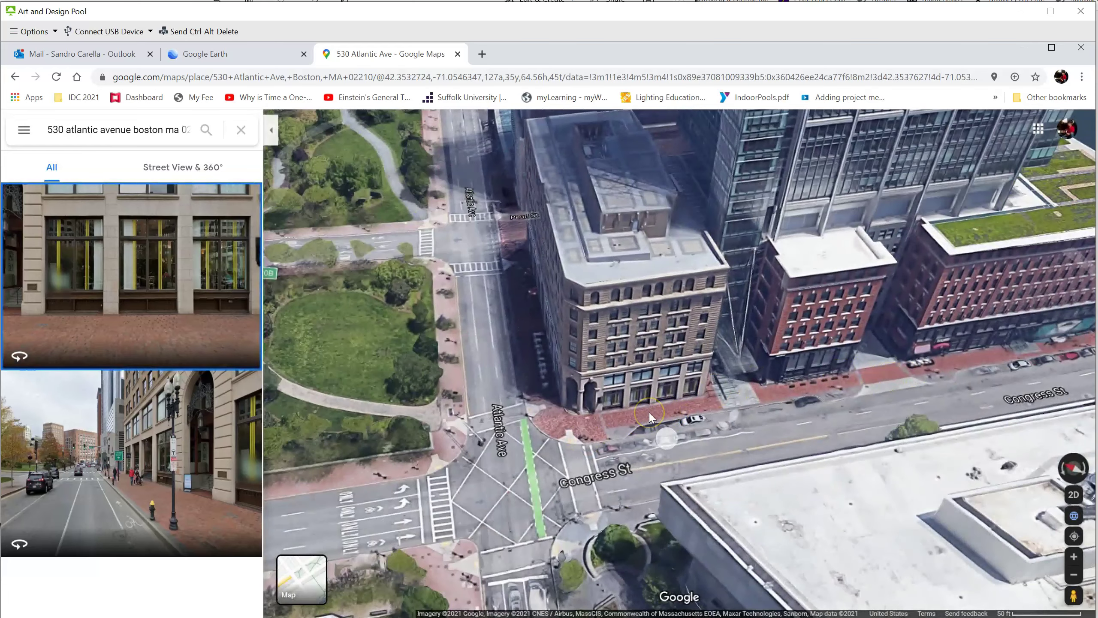
pyautogui.scroll(2, 649, 418)
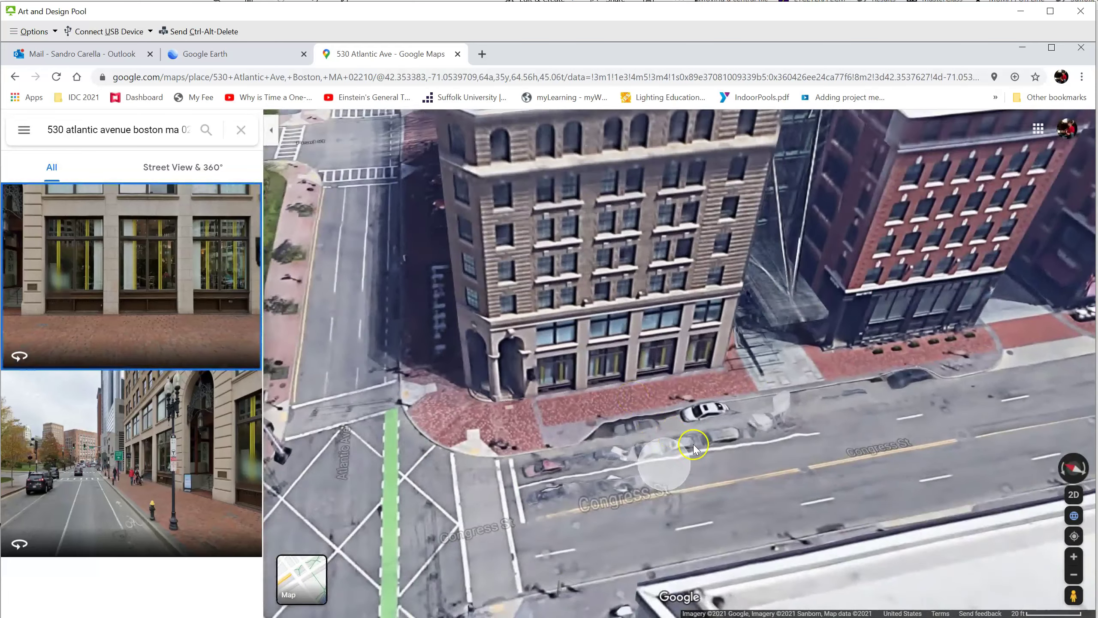
pyautogui.scroll(2, 693, 445)
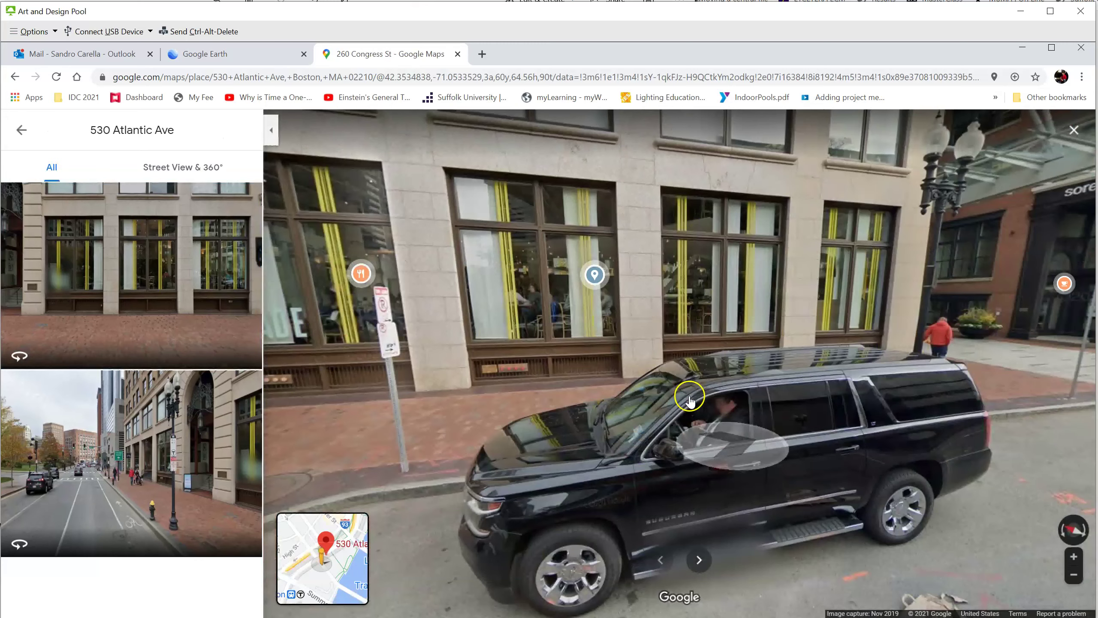
pyautogui.moveTo(744, 353); pyautogui.dragTo(884, 381)
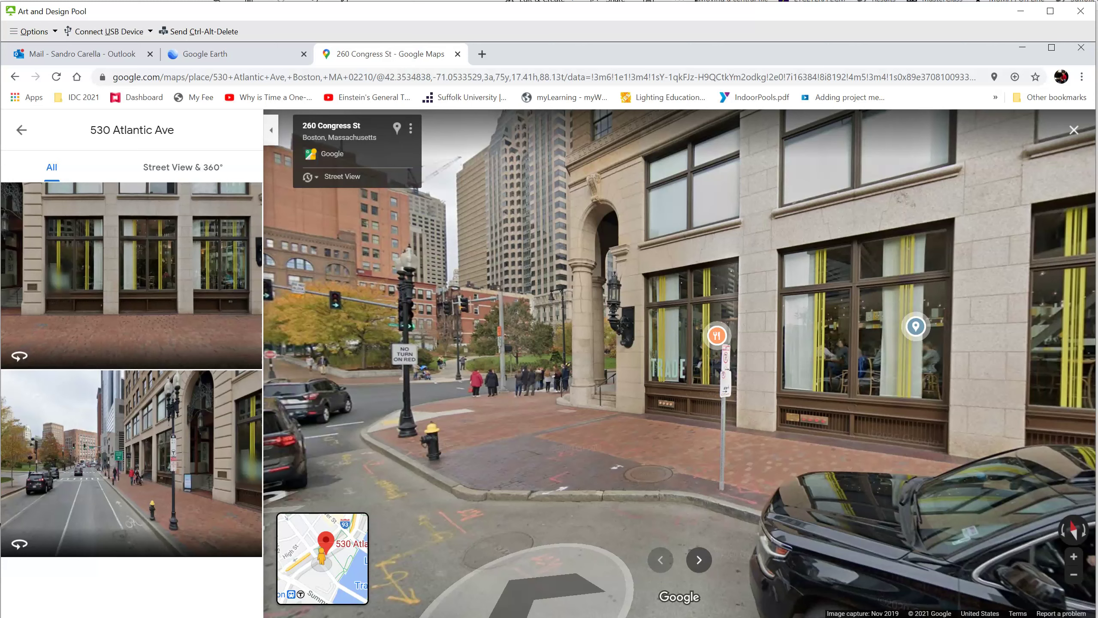
pyautogui.click(582, 439)
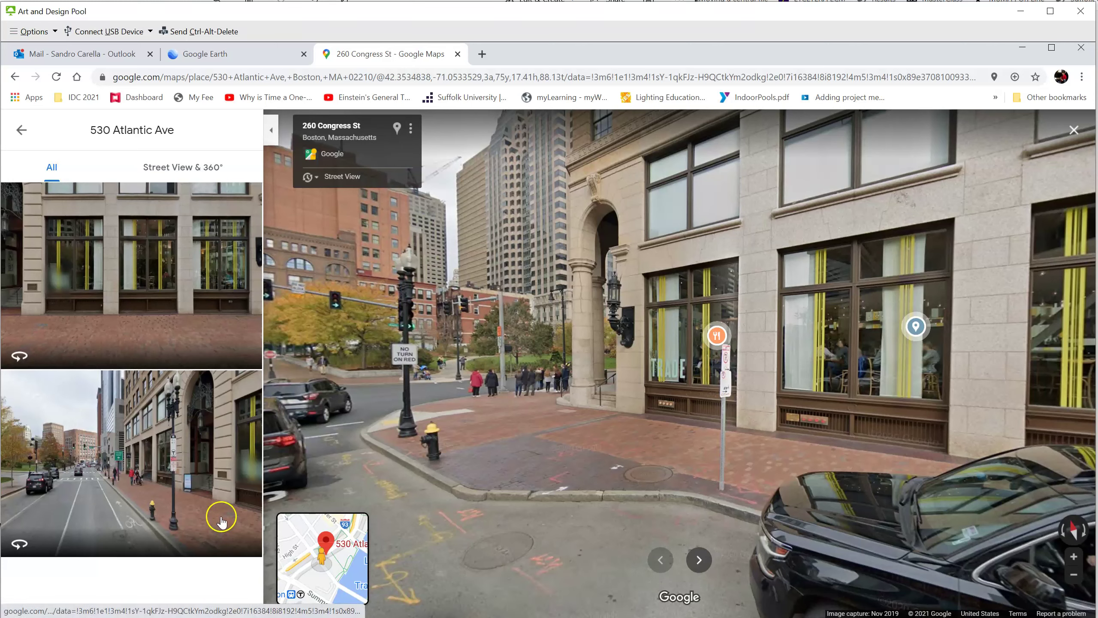
pyautogui.click(233, 55)
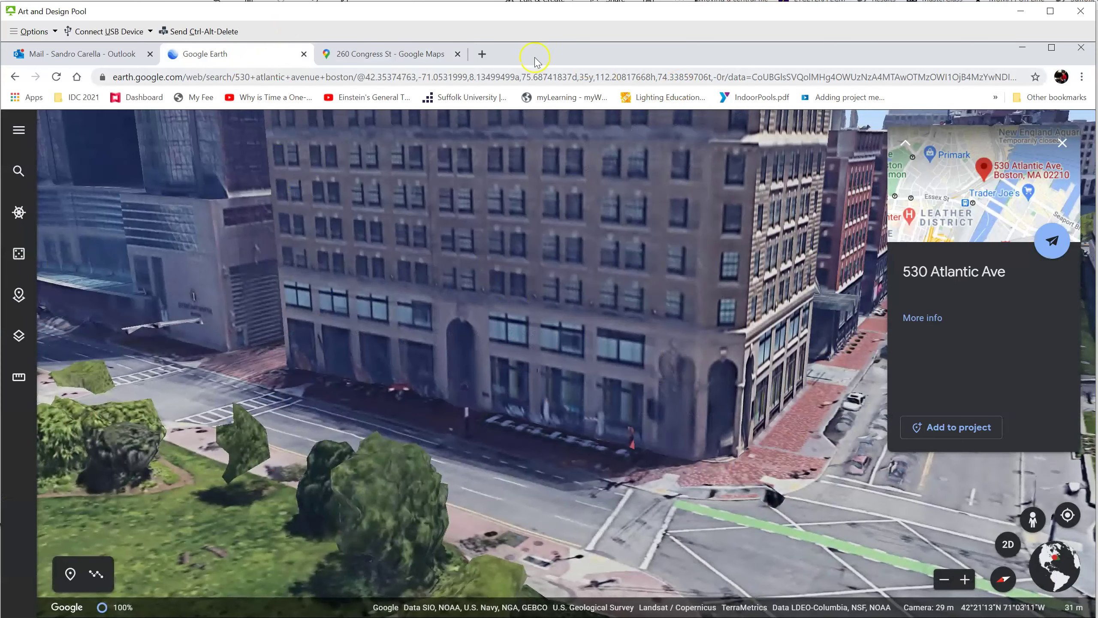
# Minimize the browser so the Revit 3D model of 530 Atlantic Avenue shows again.
pyautogui.click(1023, 48)
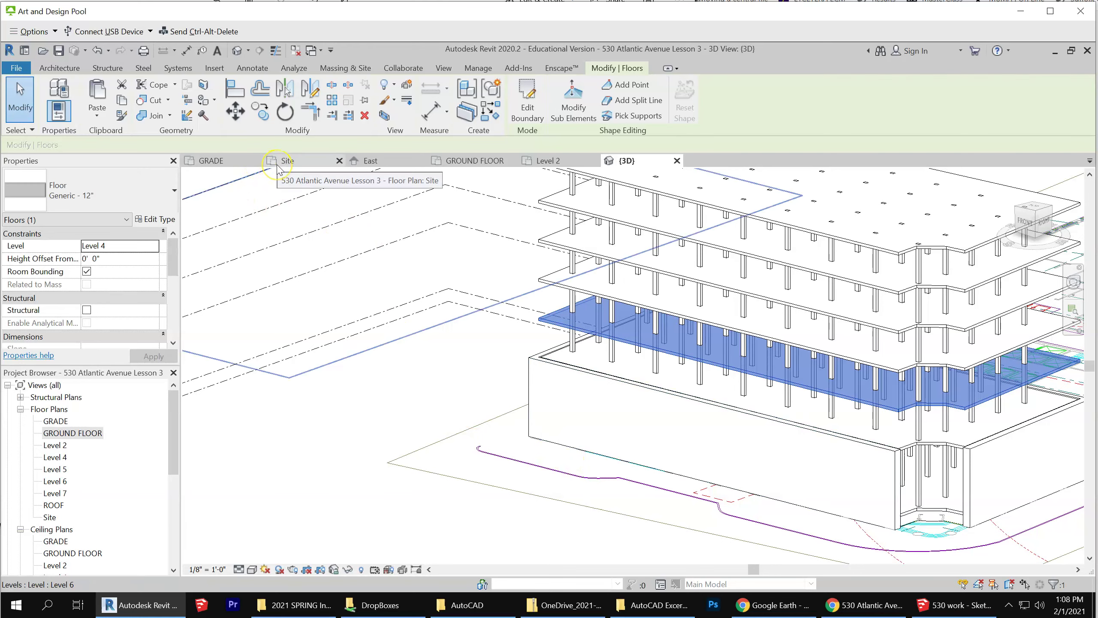
# Open the GROUND FLOOR plan, zoom in on the bottom perimeter wall, and bring up Architecture tools.
pyautogui.doubleClick(73, 433)
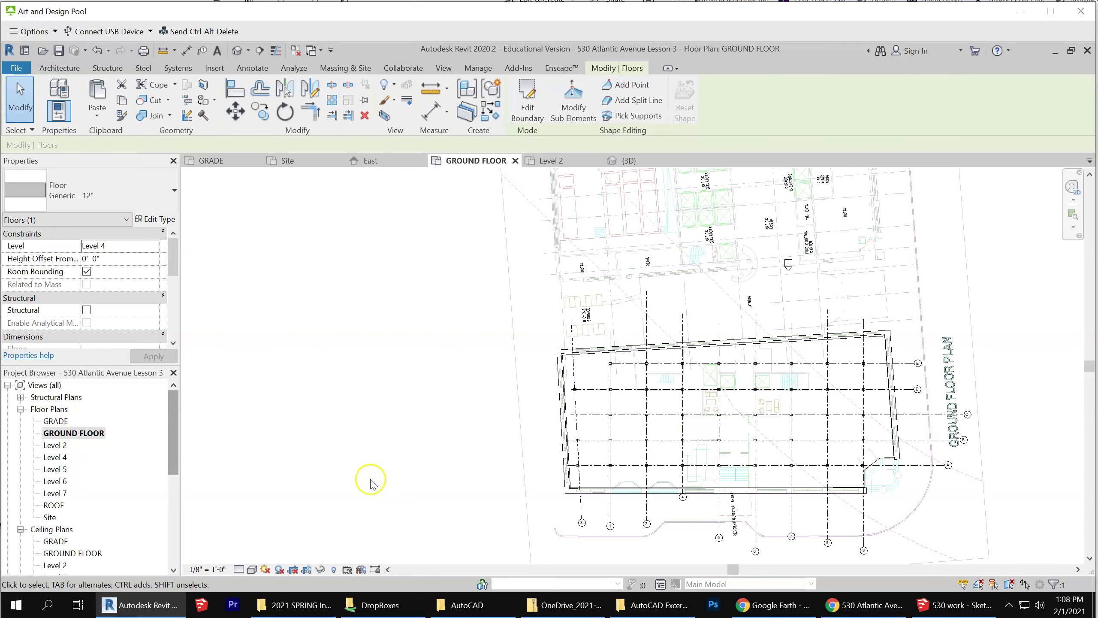
pyautogui.scroll(2, 618, 510)
pyautogui.scroll(2, 613, 513)
pyautogui.scroll(1, 609, 515)
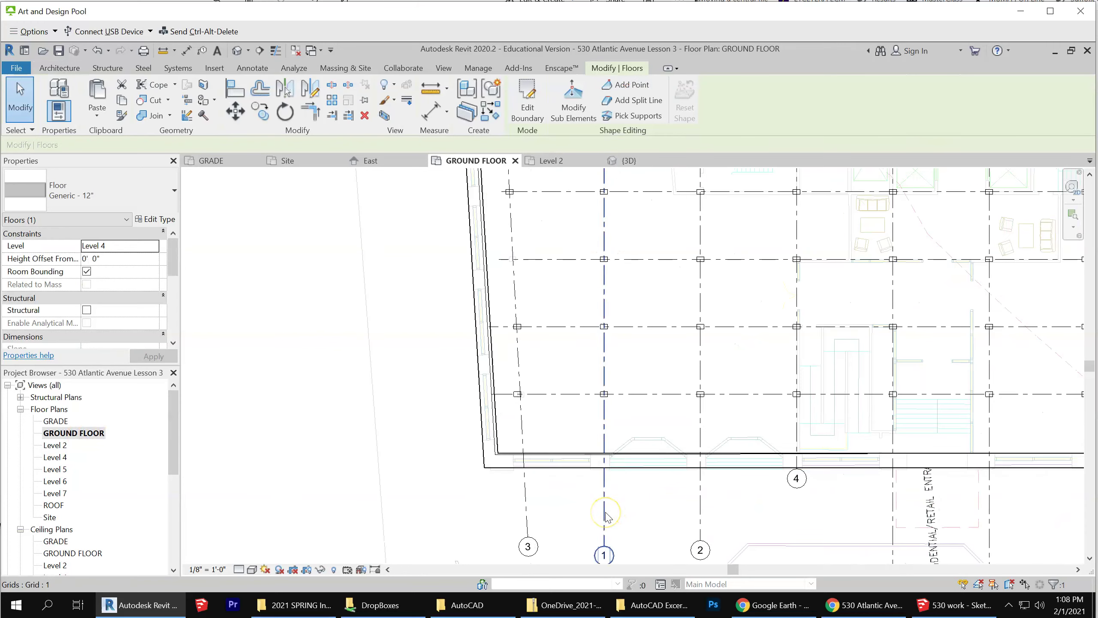
pyautogui.scroll(1, 692, 480)
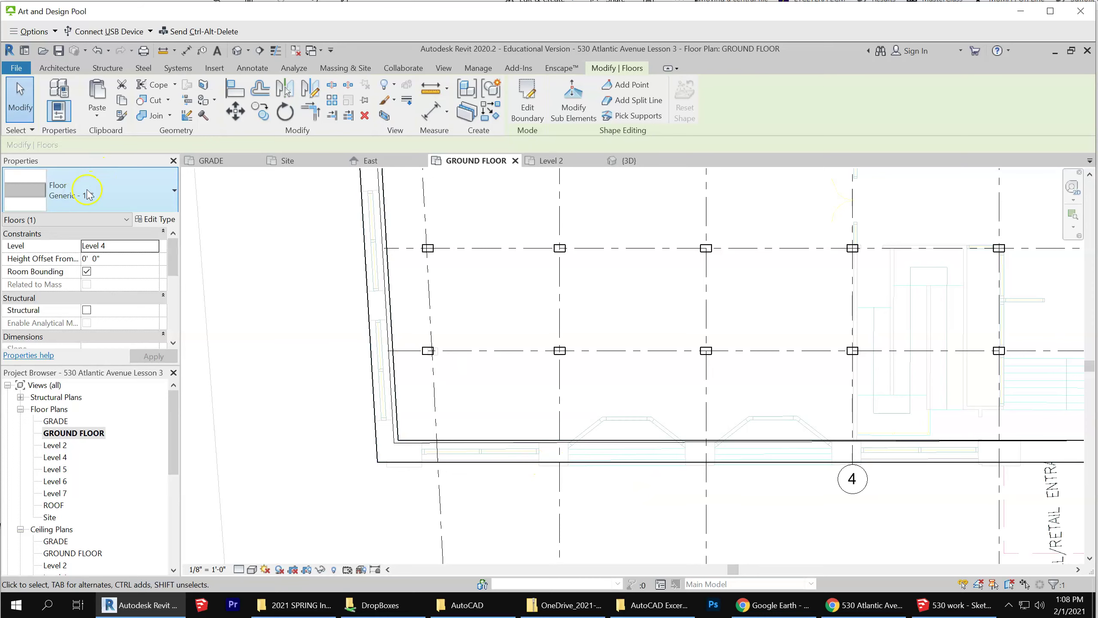
pyautogui.click(56, 71)
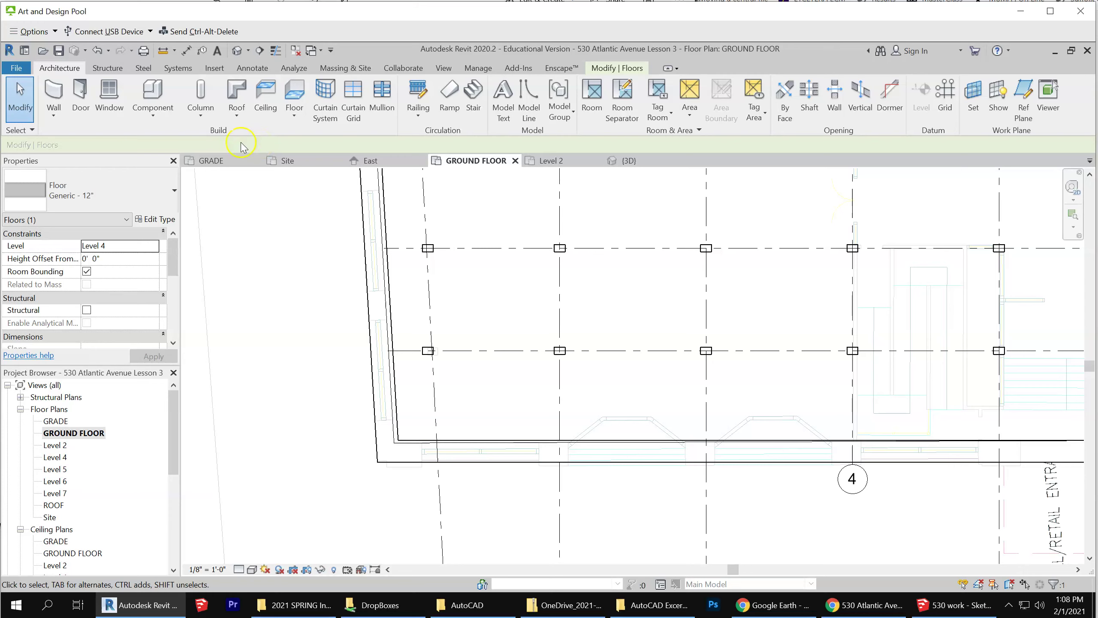
# Start a new wall of type Curtain Wall 1 with a 10' 0" unconnected height.
pyautogui.click(64, 96)
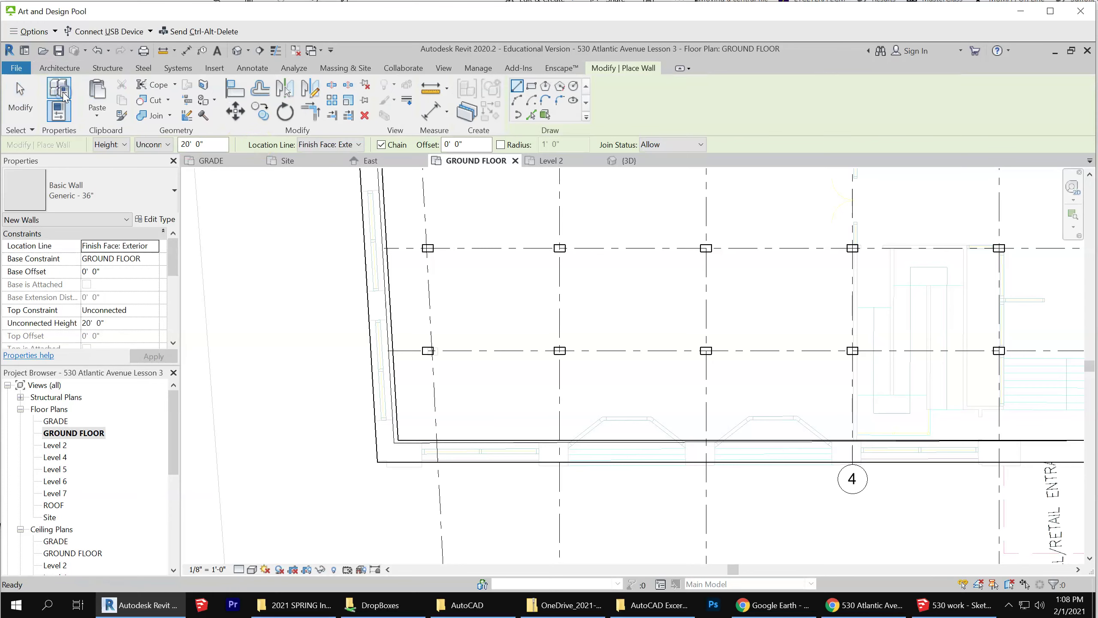
pyautogui.click(116, 184)
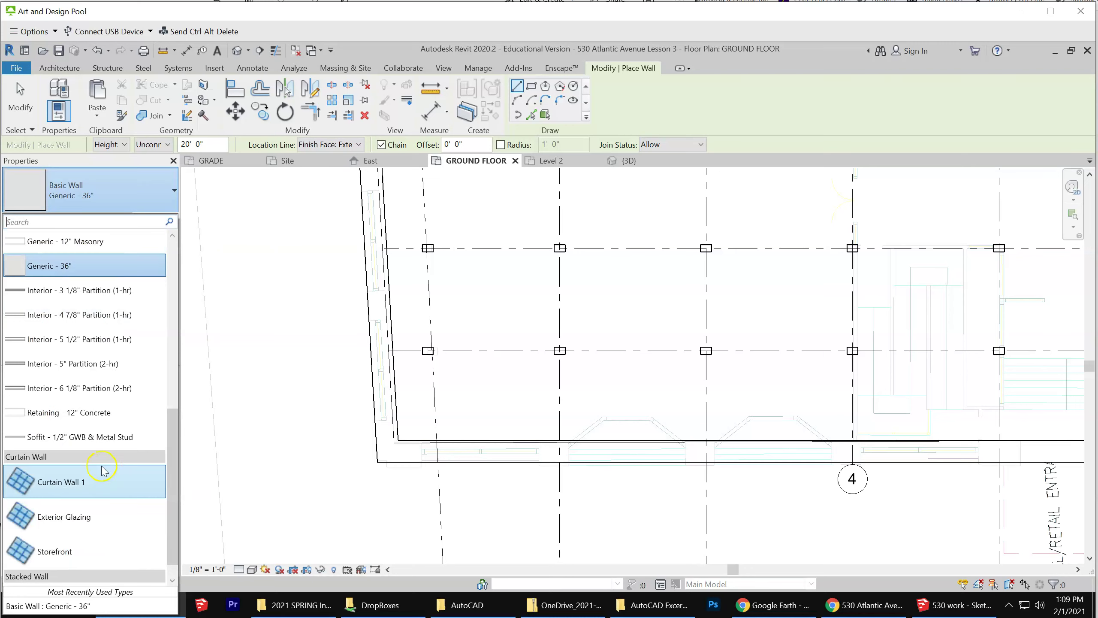
pyautogui.click(76, 486)
pyautogui.write('10')
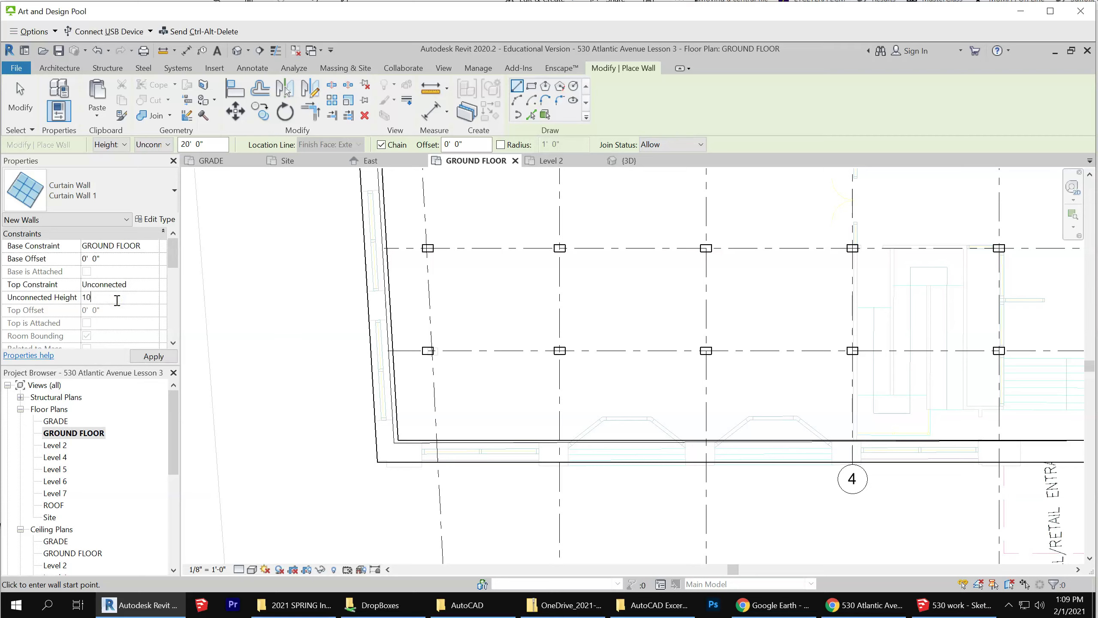
pyautogui.press('Return')
pyautogui.scroll(-3, 118, 303)
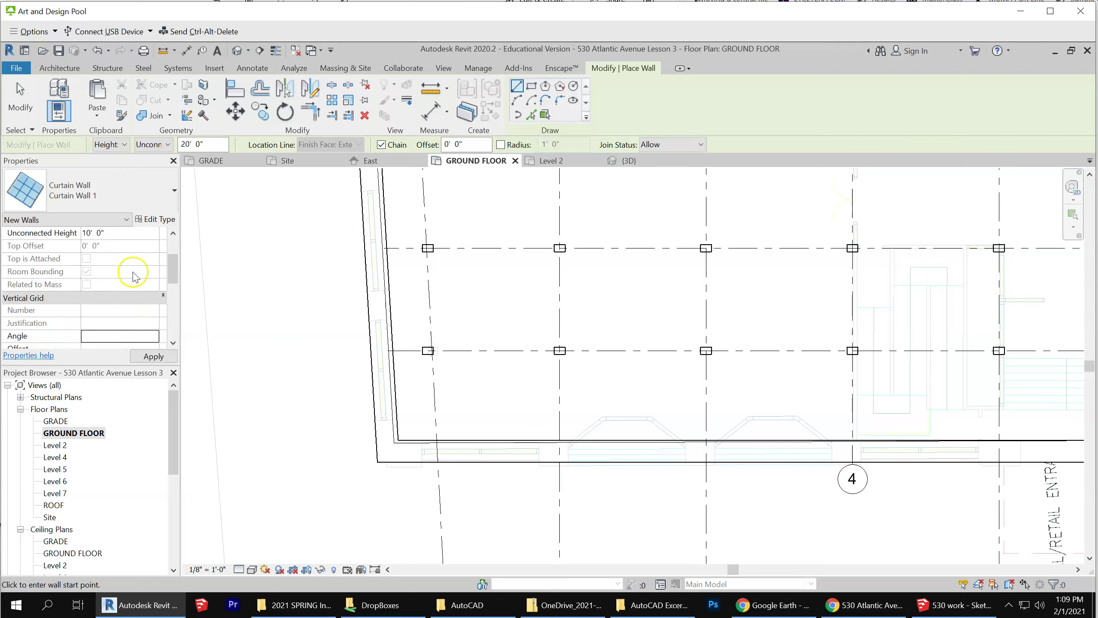
# Enable Automatically Embed in the Curtain Wall 1 type properties.
pyautogui.click(169, 219)
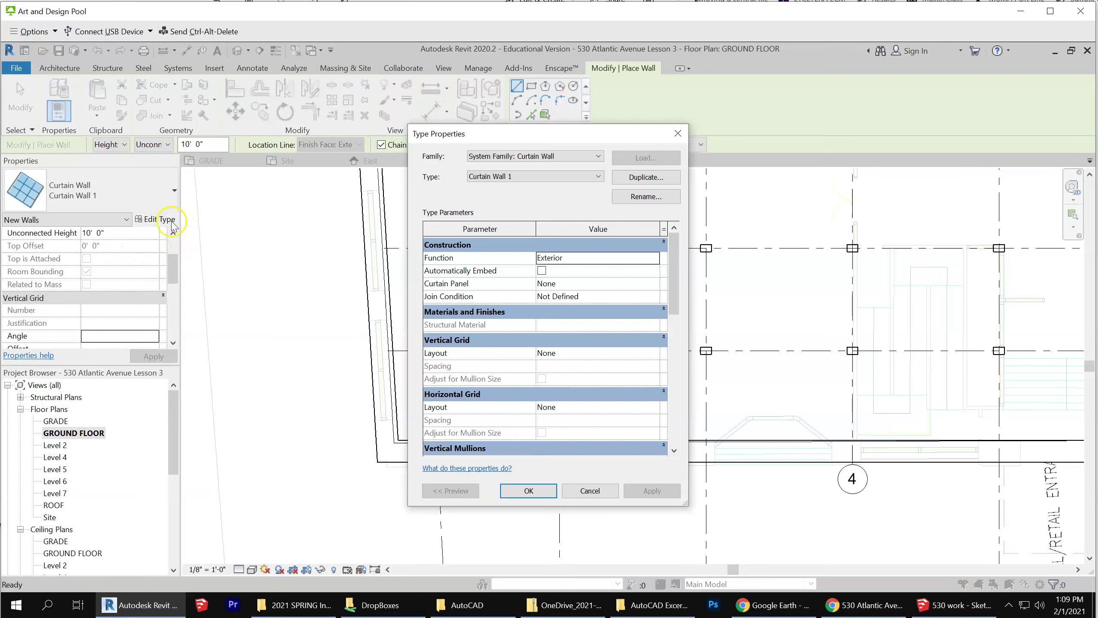
pyautogui.click(540, 271)
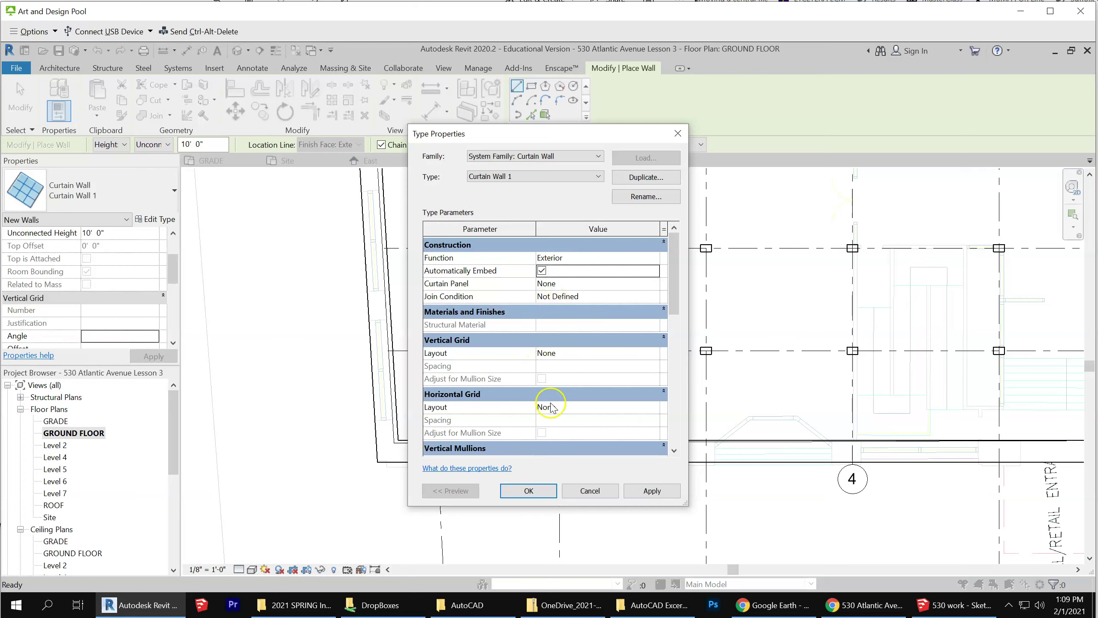
pyautogui.click(530, 492)
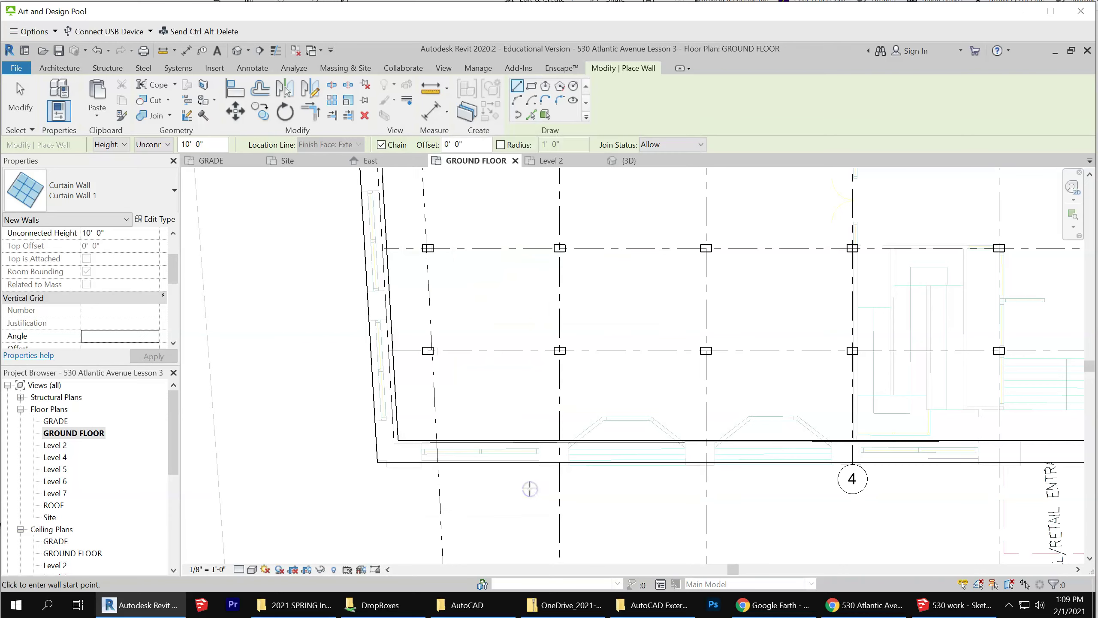
# Draw the first chain of storefront spans along the bottom wall, including the 16'-0" span, ending near grid 4.
pyautogui.click(424, 451)
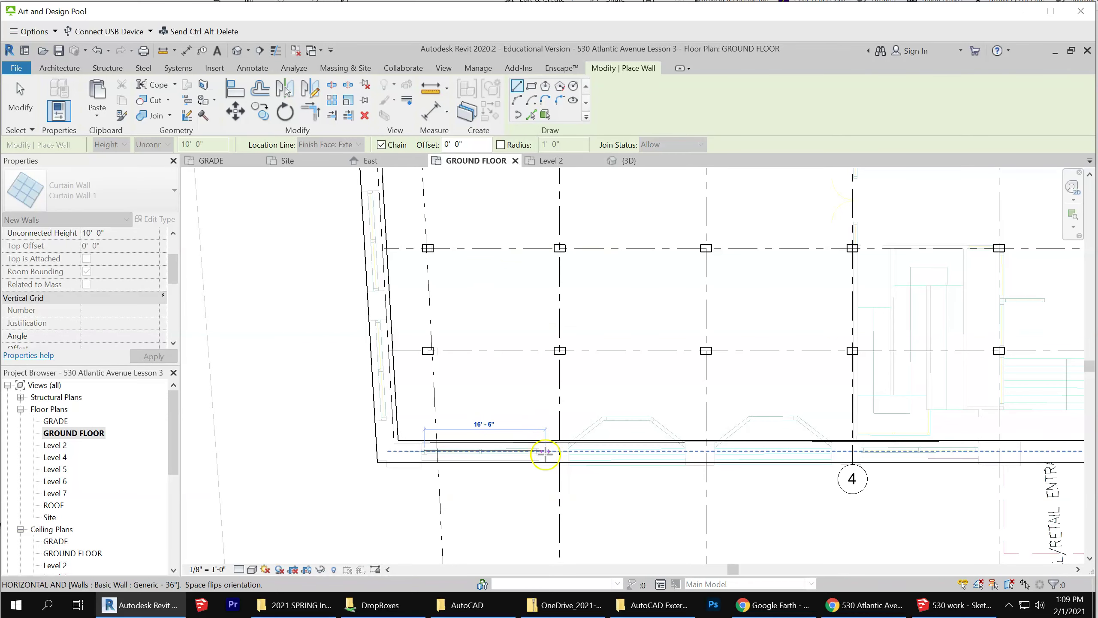
pyautogui.click(539, 451)
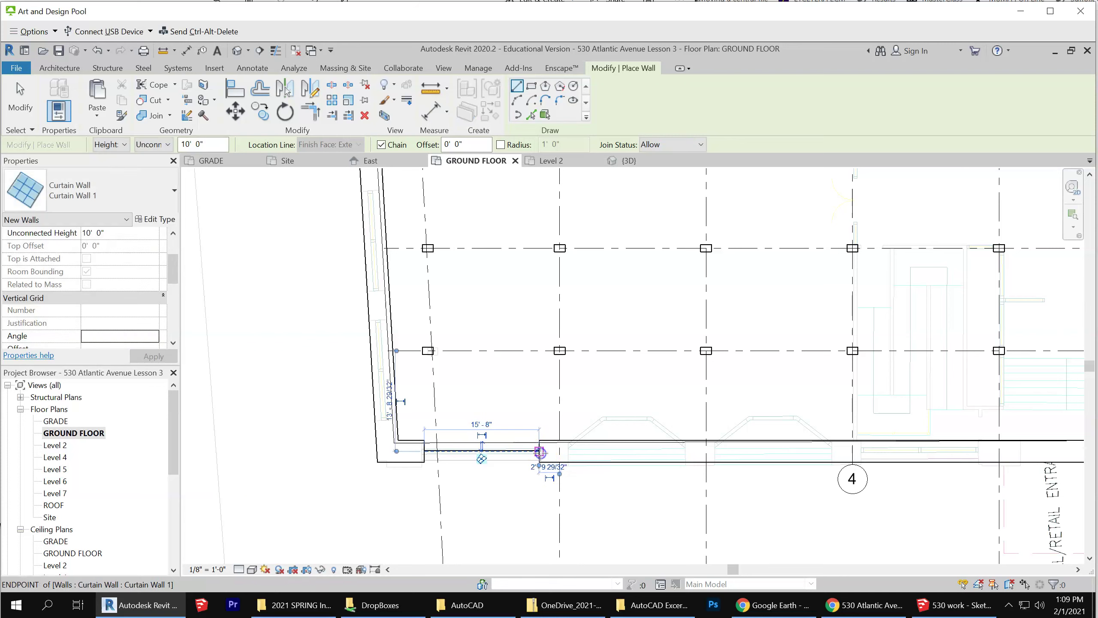
pyautogui.click(568, 451)
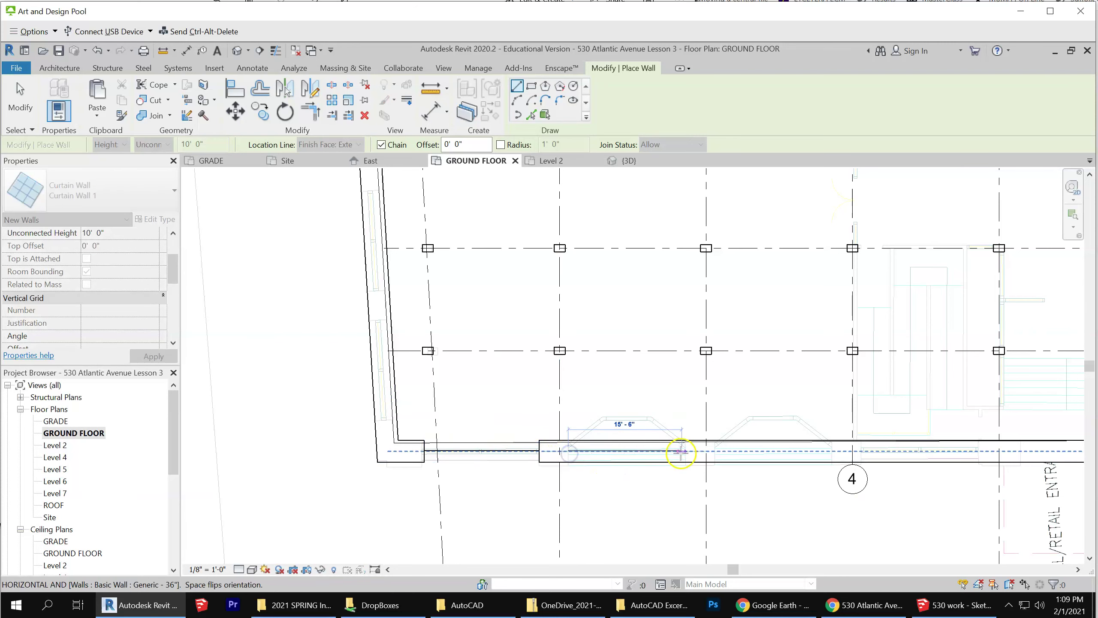
pyautogui.click(719, 452)
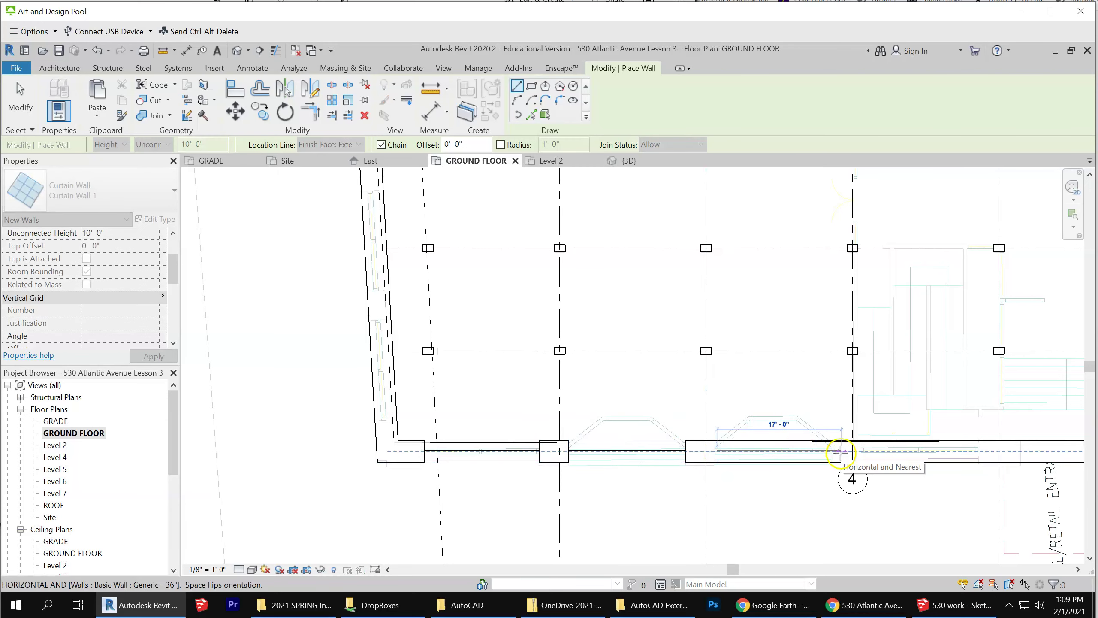
pyautogui.click(832, 452)
pyautogui.press('Escape')
pyautogui.scroll(-2, 370, 454)
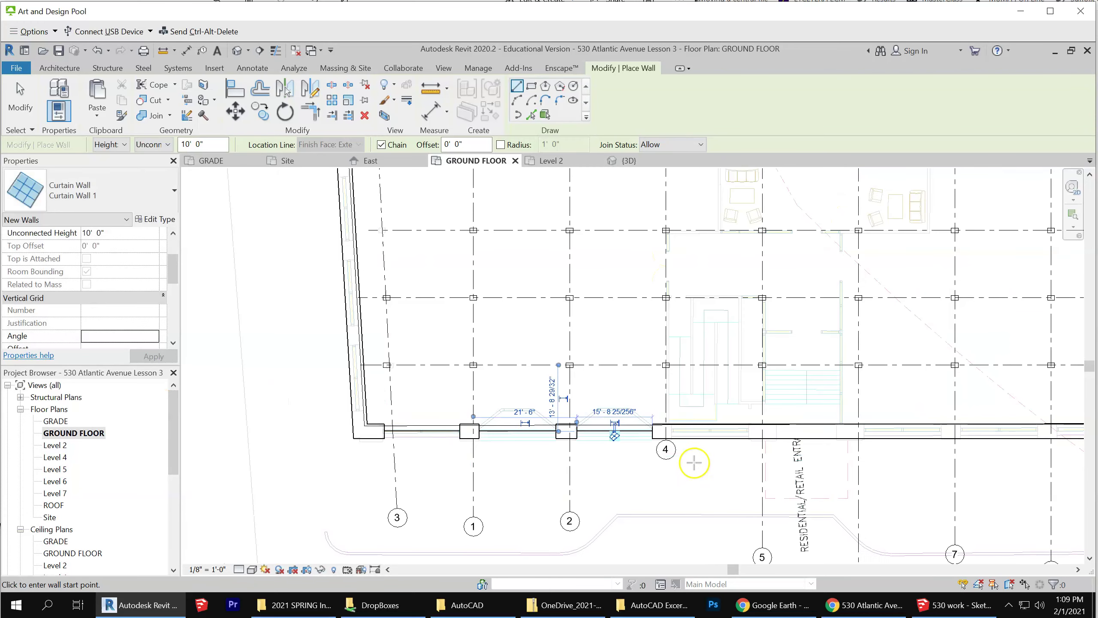
pyautogui.scroll(1, 694, 463)
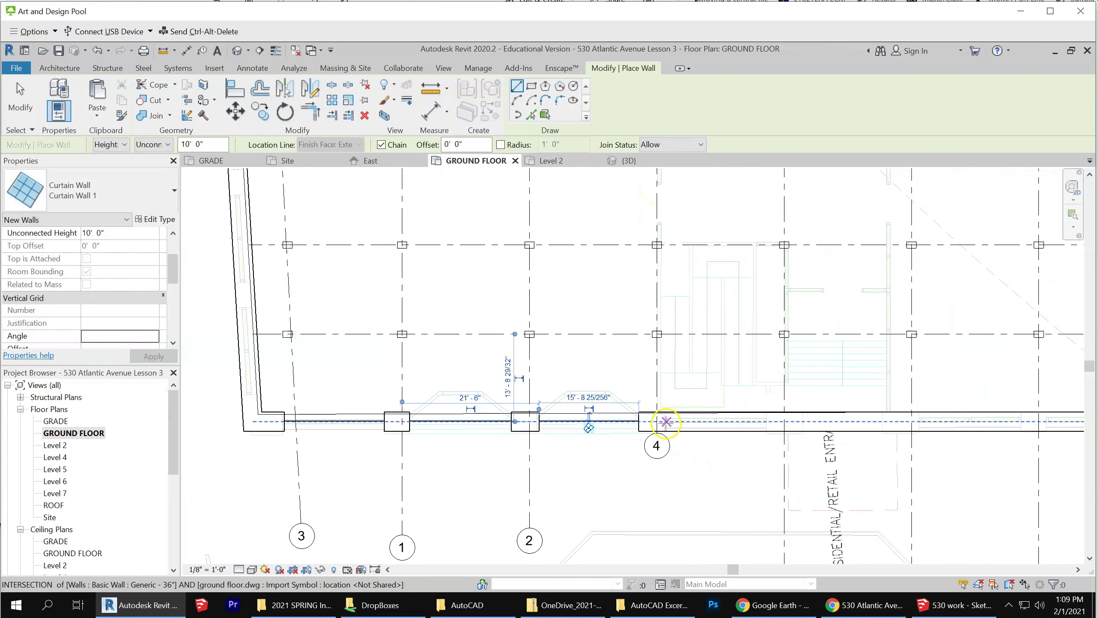
# Add a separate storefront curtain-wall span starting at grid 4.
pyautogui.click(666, 422)
pyautogui.click(766, 420)
pyautogui.press('Escape')
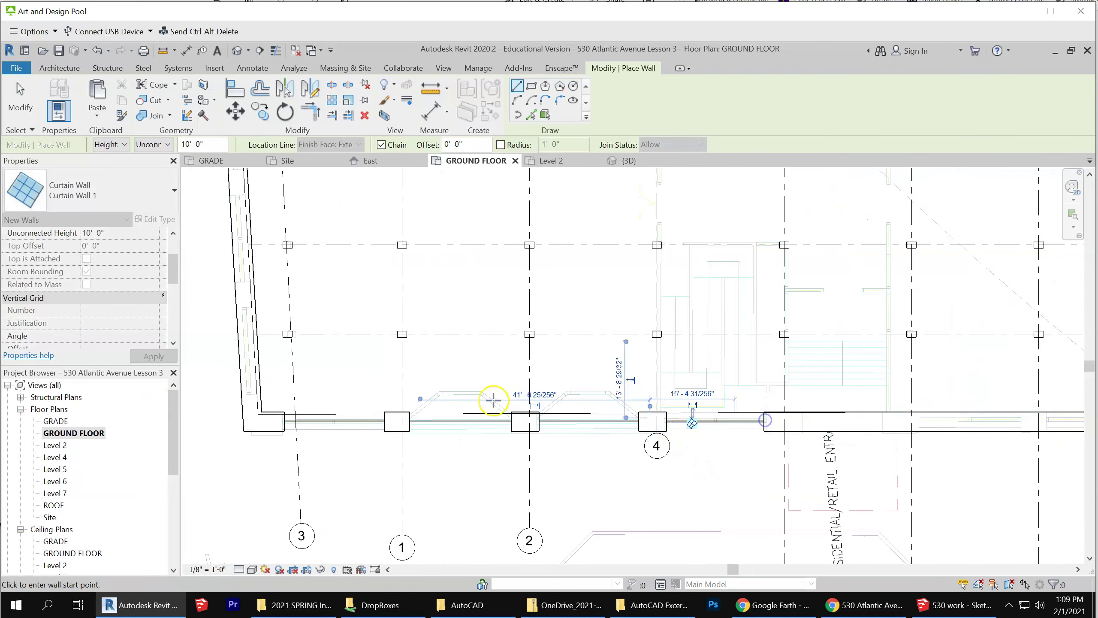
pyautogui.scroll(-2, 493, 399)
pyautogui.scroll(2, 799, 417)
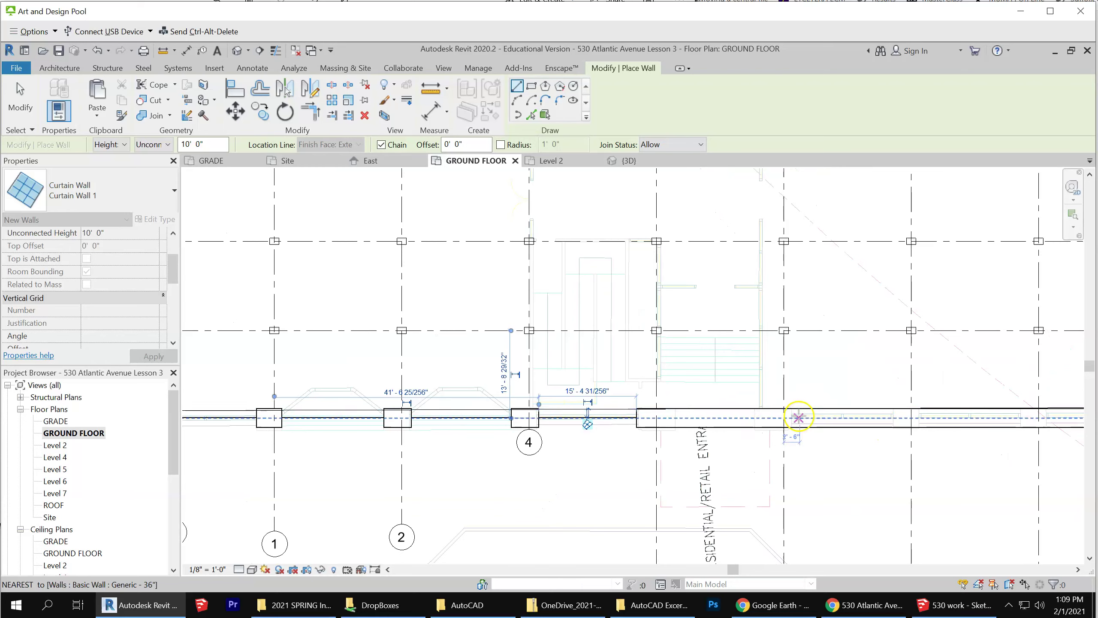
pyautogui.scroll(1, 799, 417)
# Chain storefront spans past grid 4 to the wall end, then view the Default 3D View.
pyautogui.click(792, 417)
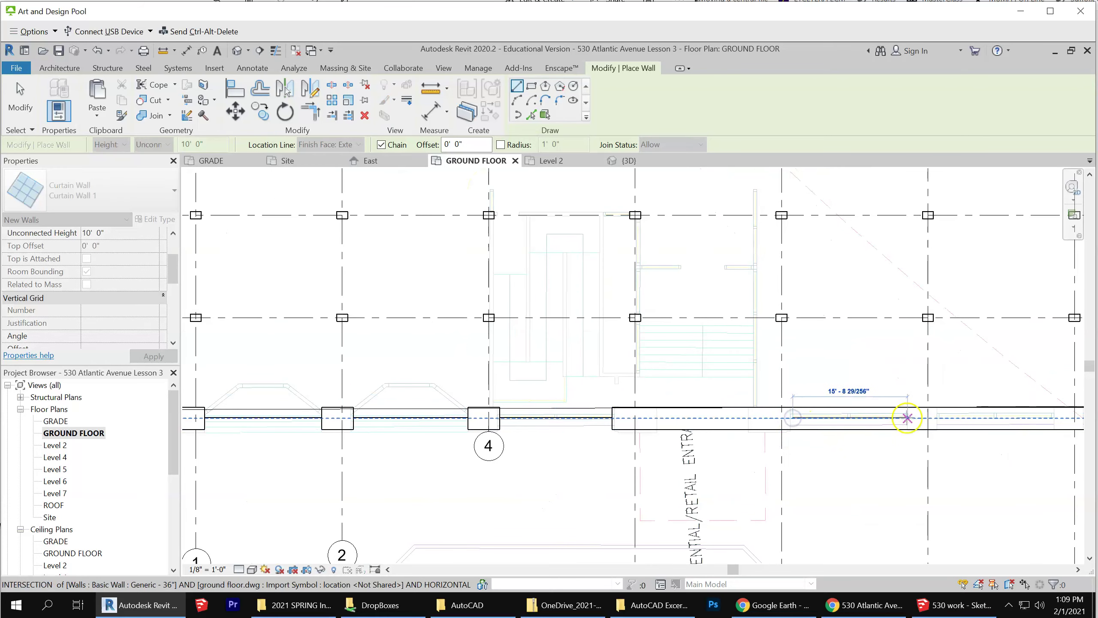
pyautogui.click(907, 418)
pyautogui.scroll(-2, 429, 392)
pyautogui.scroll(2, 755, 422)
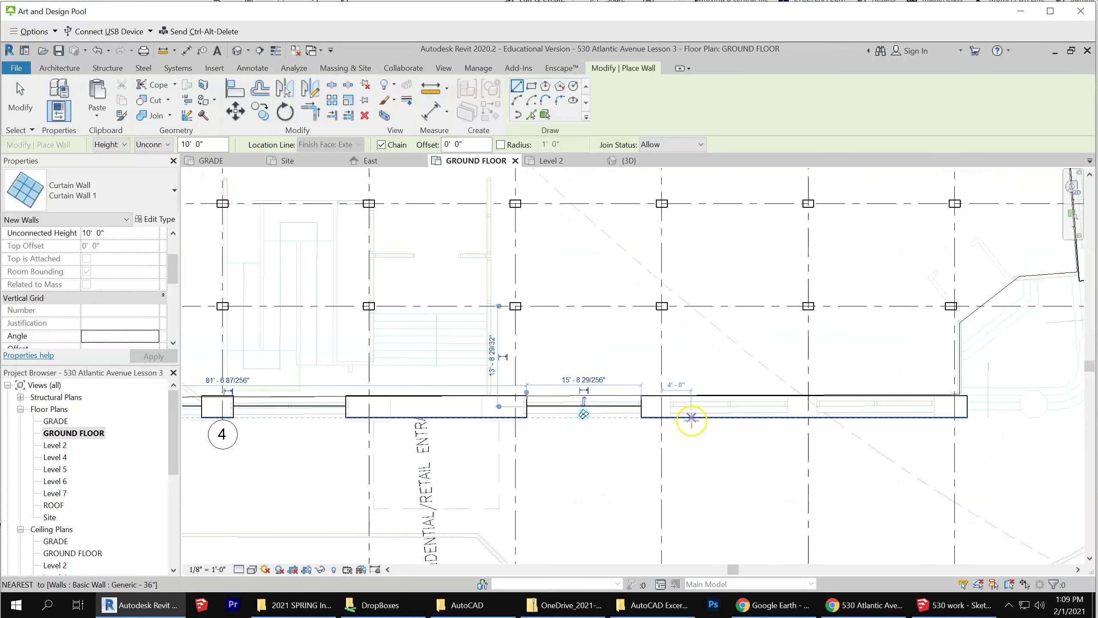
pyautogui.click(672, 406)
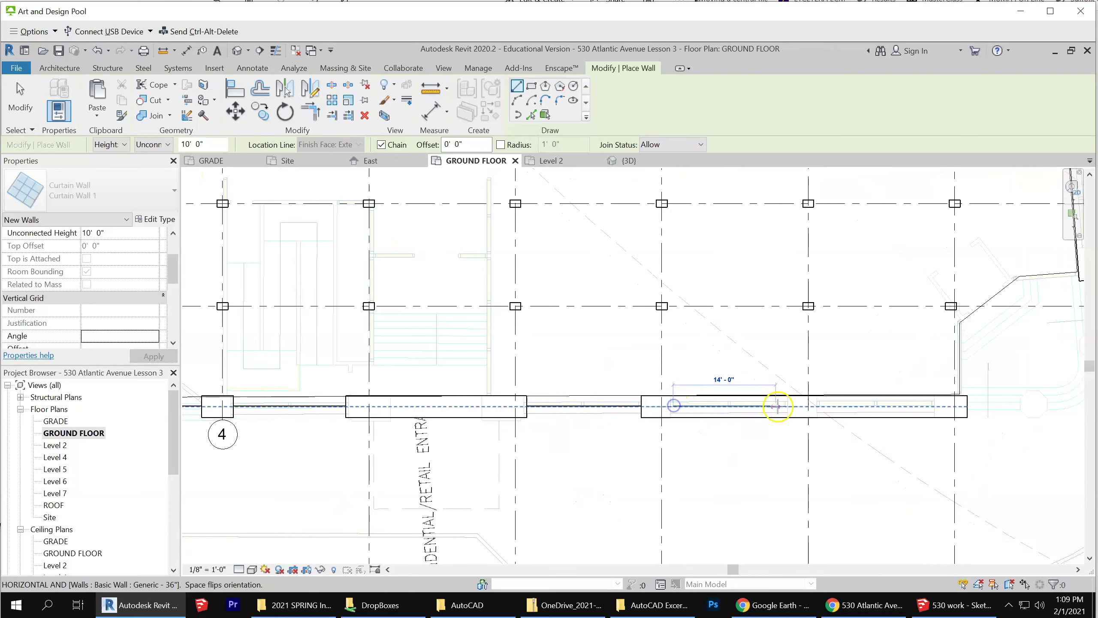
pyautogui.click(819, 406)
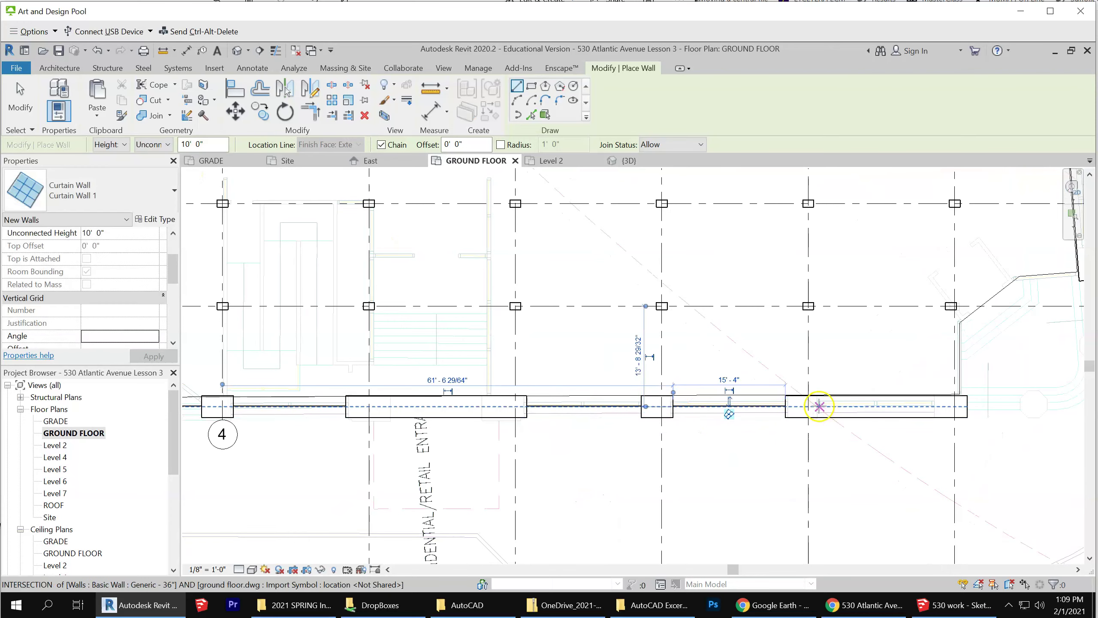
pyautogui.click(935, 407)
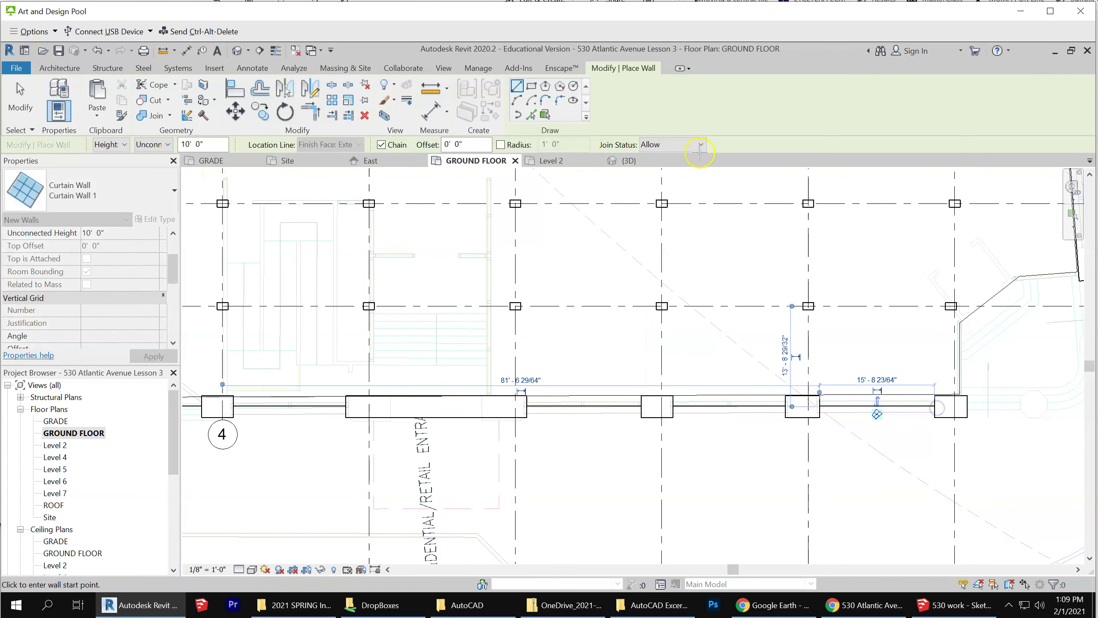
pyautogui.click(238, 50)
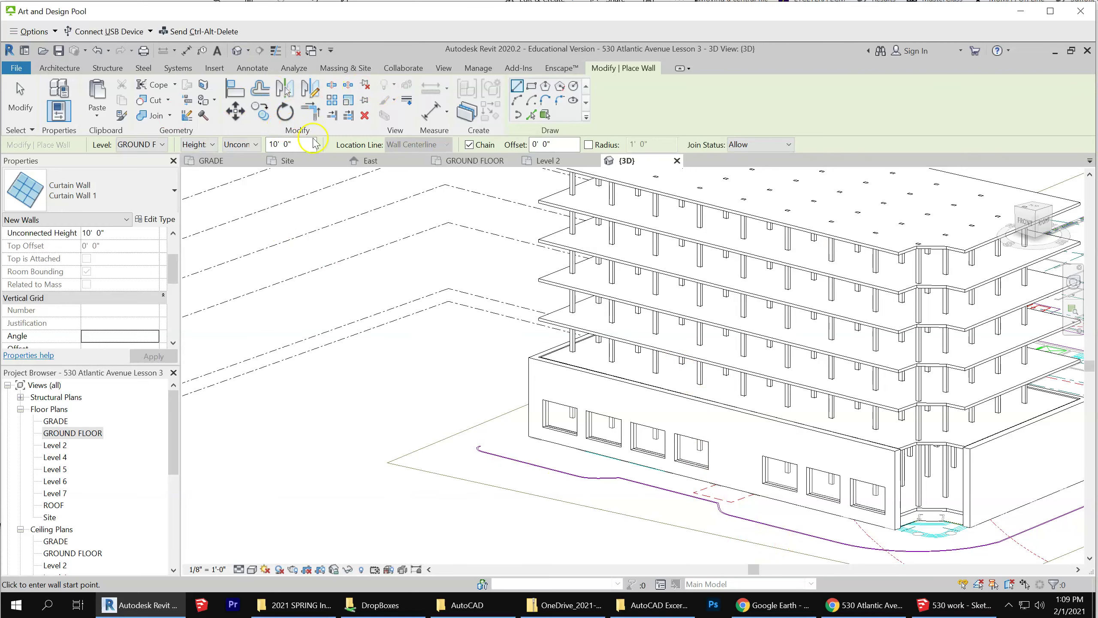
# Back in GROUND FLOOR, try a curtain wall on the angled east wall and dismiss the resulting error.
pyautogui.click(479, 162)
pyautogui.scroll(-1, 350, 441)
pyautogui.scroll(-1, 747, 318)
pyautogui.scroll(3, 829, 247)
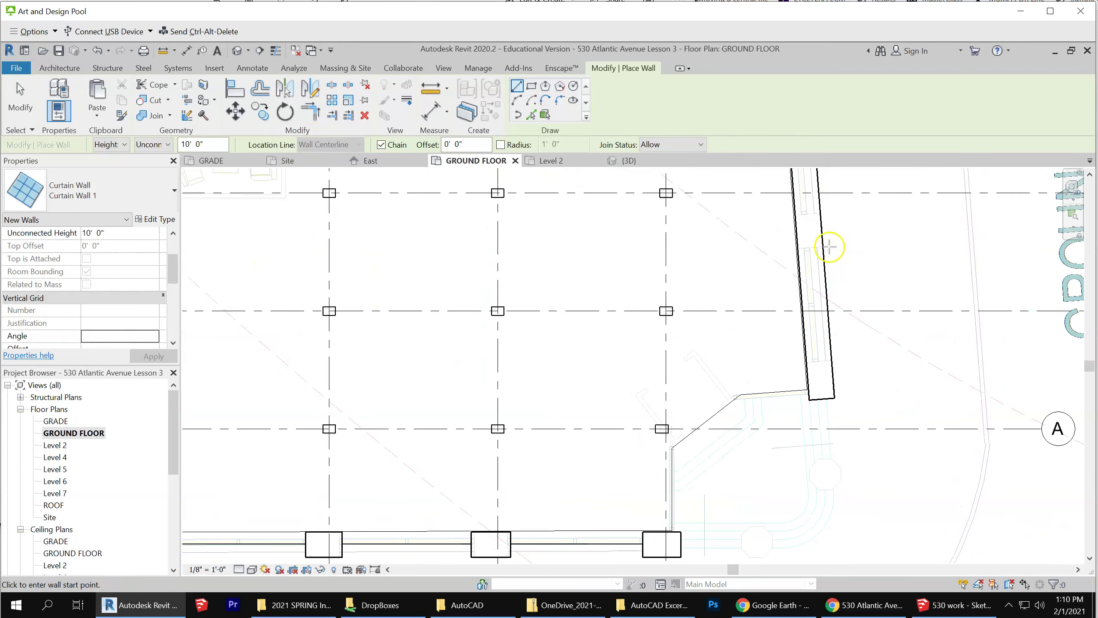
pyautogui.click(809, 249)
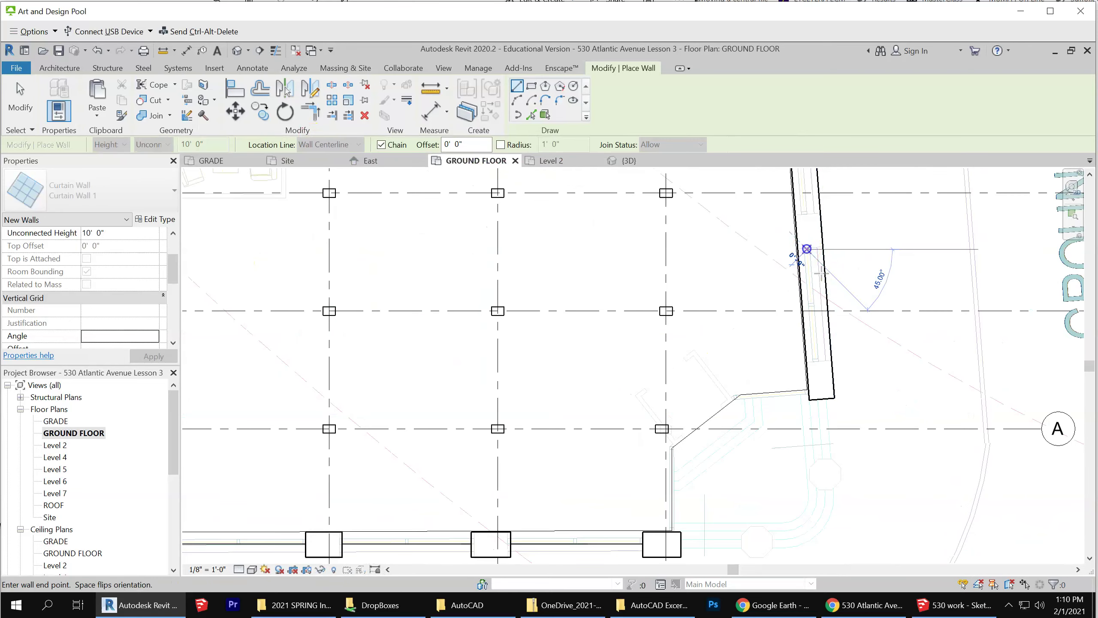
pyautogui.click(819, 362)
pyautogui.scroll(-1, 833, 448)
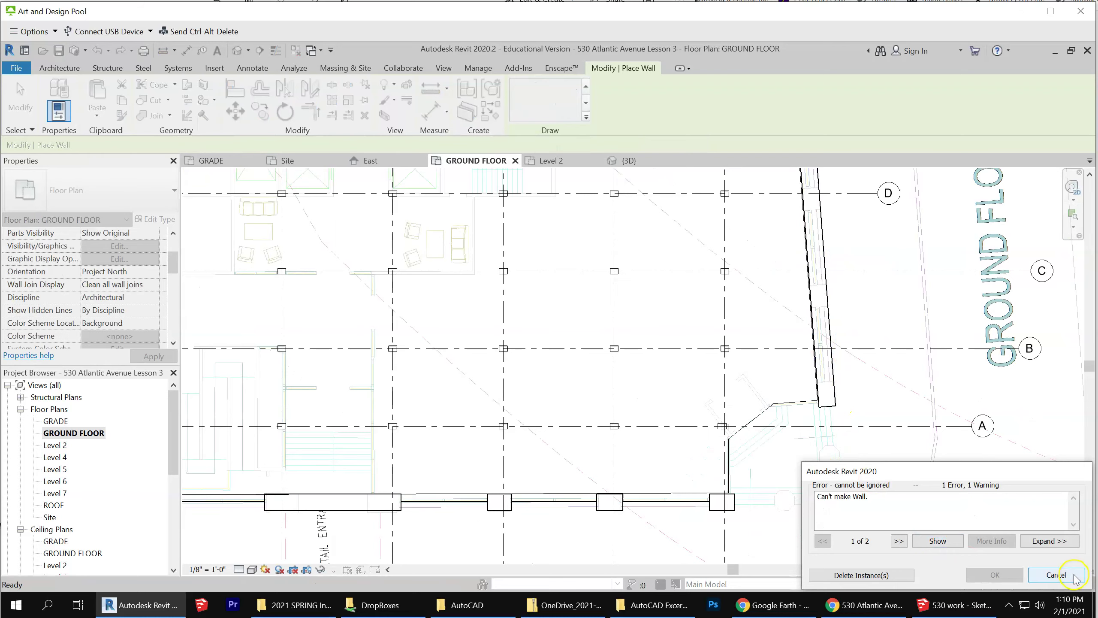
pyautogui.click(1055, 575)
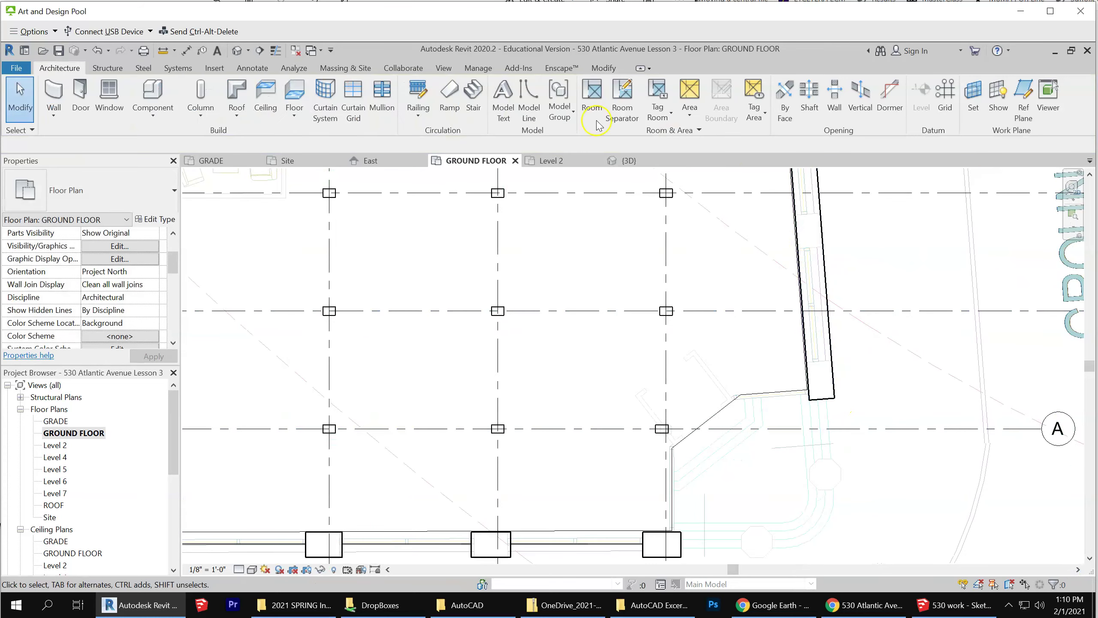
# Restart Wall and place a curtain-wall segment on the east wall from the grid intersection.
pyautogui.click(54, 92)
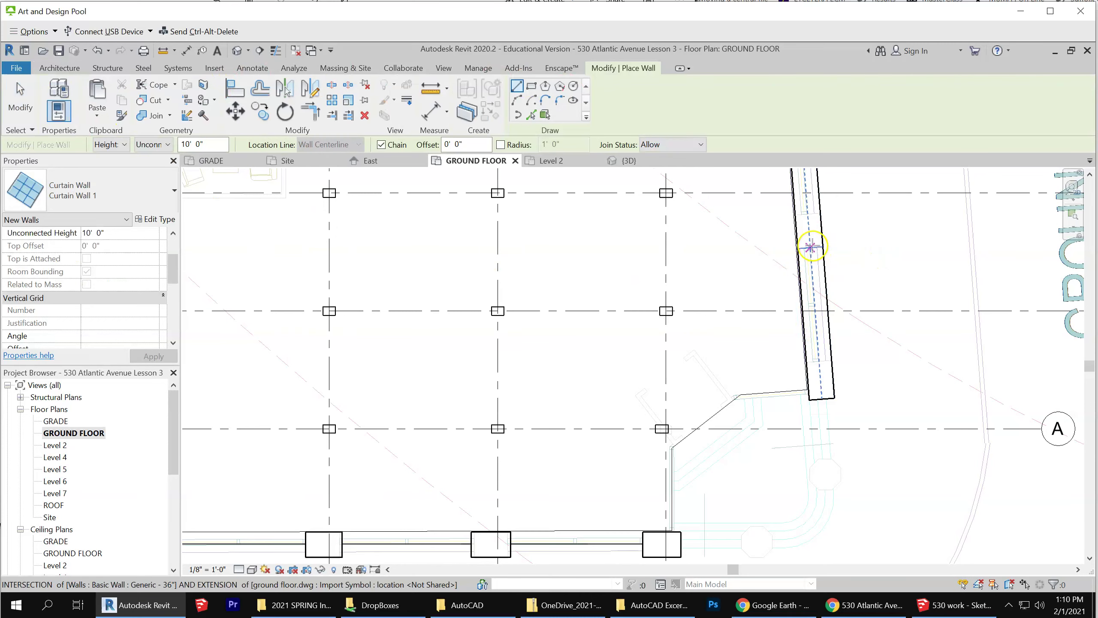
pyautogui.click(806, 304)
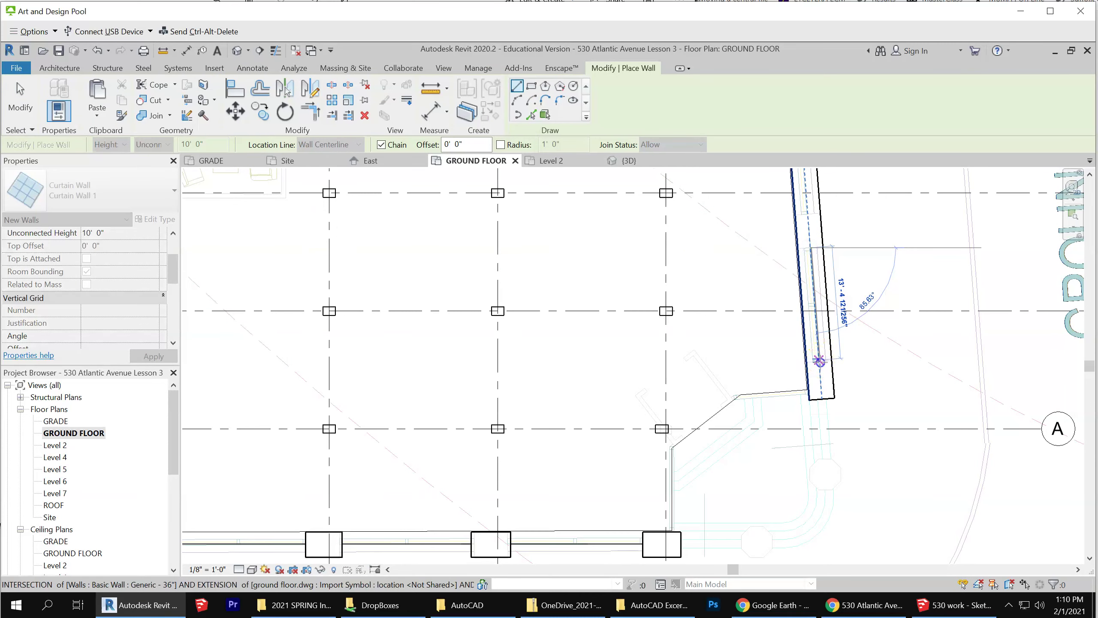
pyautogui.scroll(-2, 818, 428)
pyautogui.scroll(-1, 797, 449)
pyautogui.scroll(1, 772, 338)
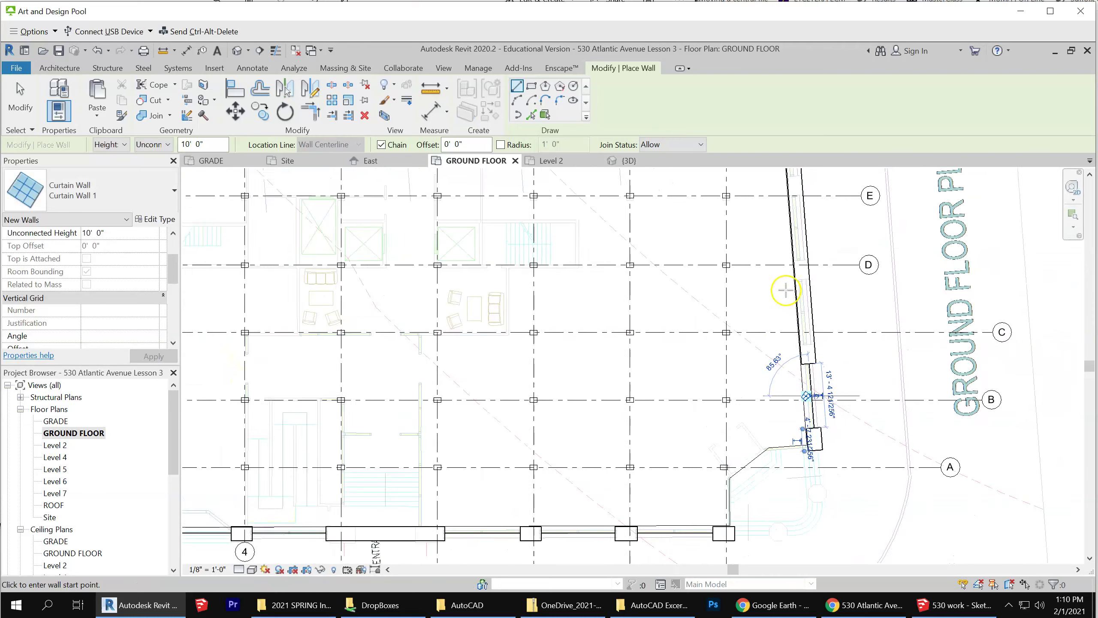
pyautogui.scroll(2, 783, 290)
pyautogui.click(808, 275)
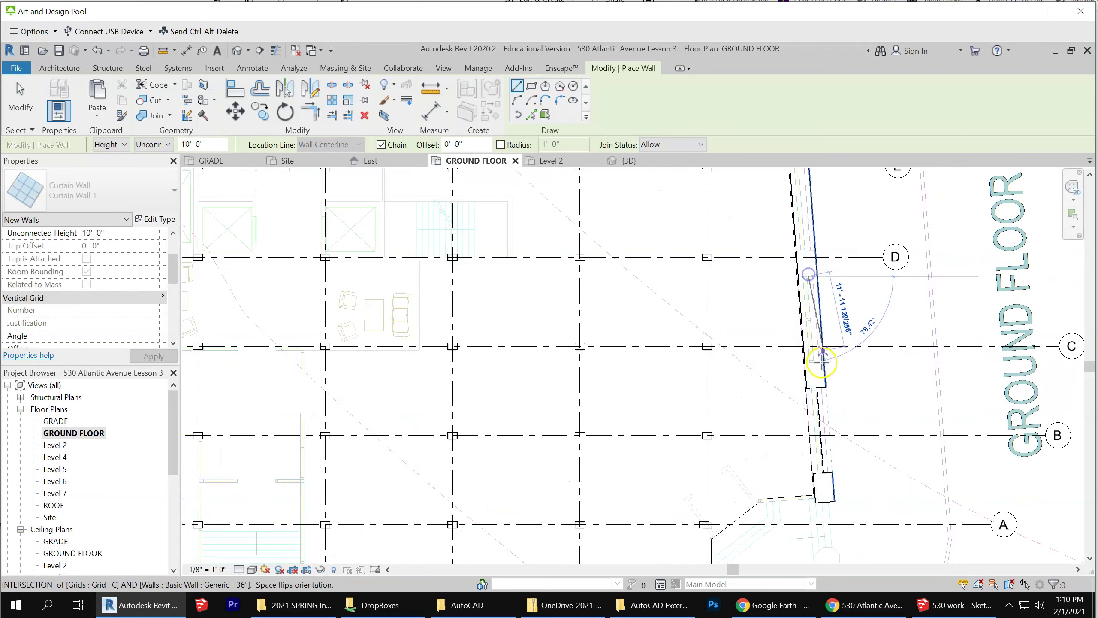
pyautogui.click(815, 361)
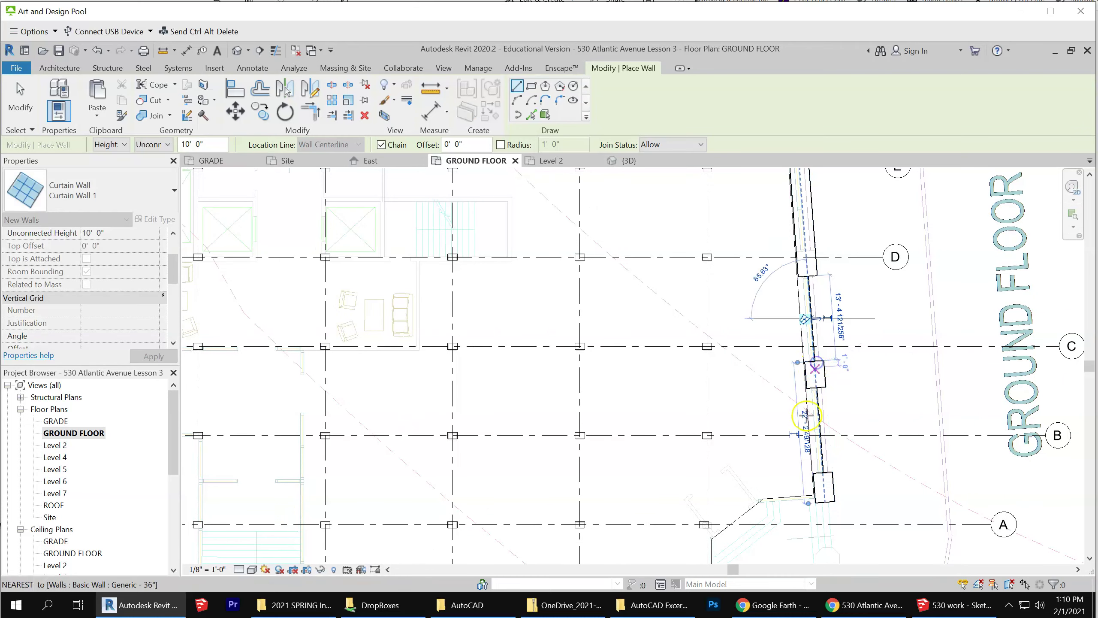
pyautogui.scroll(-2, 819, 493)
pyautogui.scroll(1, 823, 245)
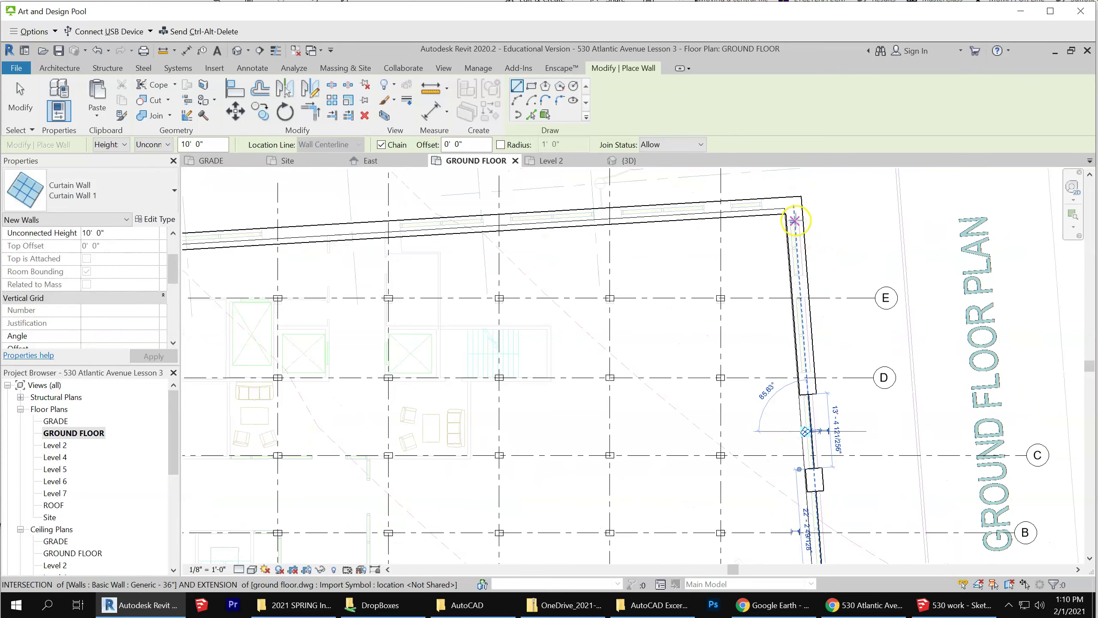
# Add a curtain-wall segment below the east wall's top corner and start another further down.
pyautogui.click(795, 221)
pyautogui.click(799, 275)
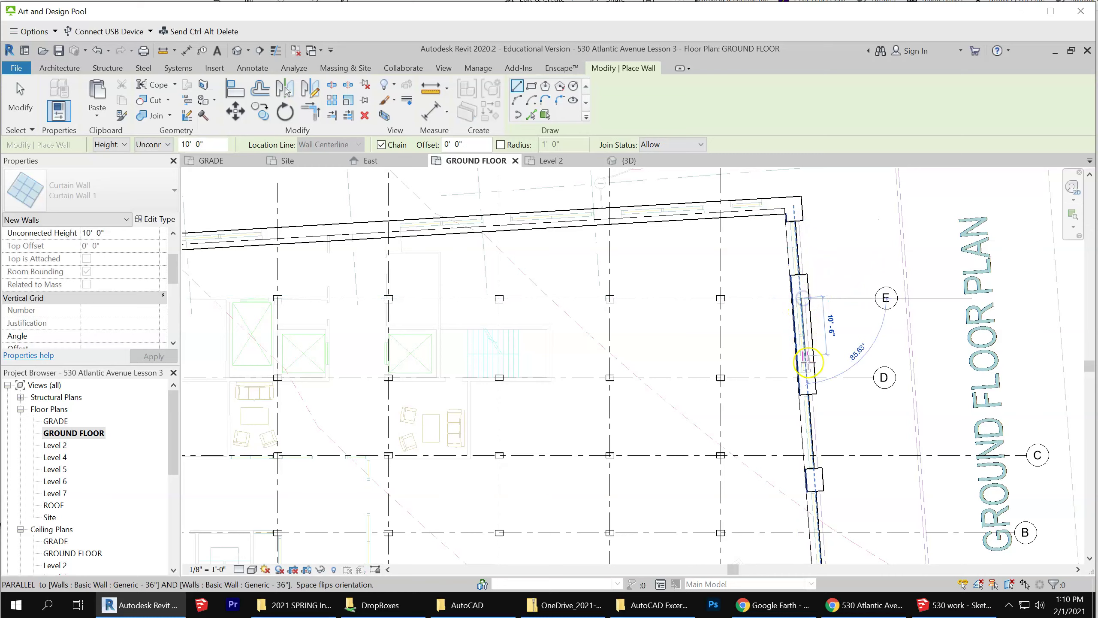
pyautogui.click(806, 327)
pyautogui.scroll(-2, 863, 272)
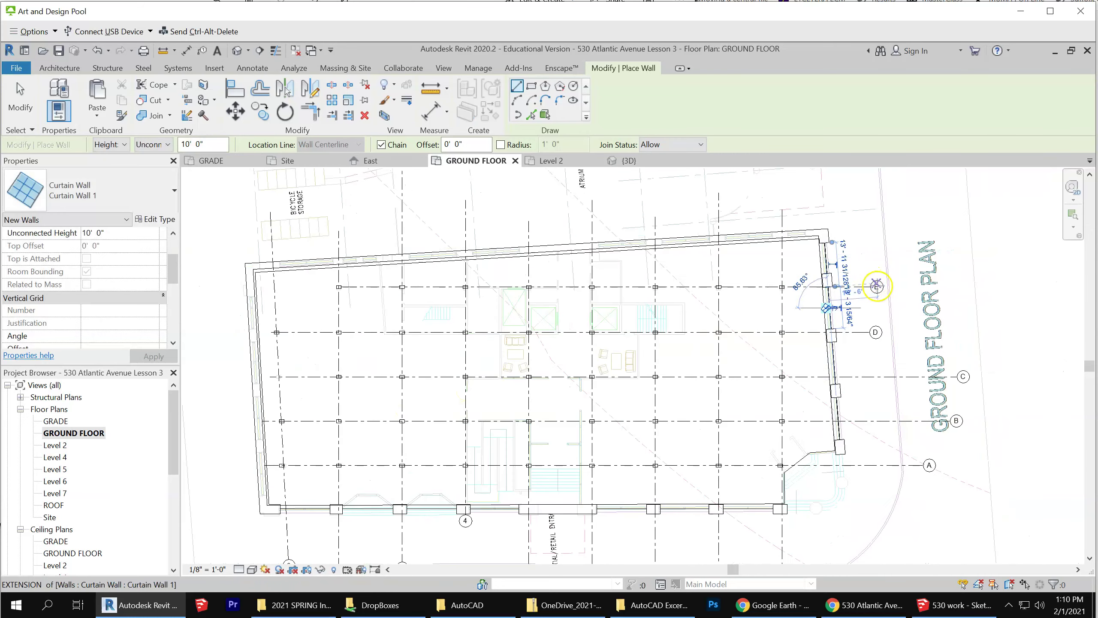
pyautogui.scroll(-2, 871, 289)
pyautogui.scroll(2, 489, 452)
# Place curtain-wall segments on the west wall above the southwest corner, cancelling the stray chained segment.
pyautogui.scroll(2, 465, 409)
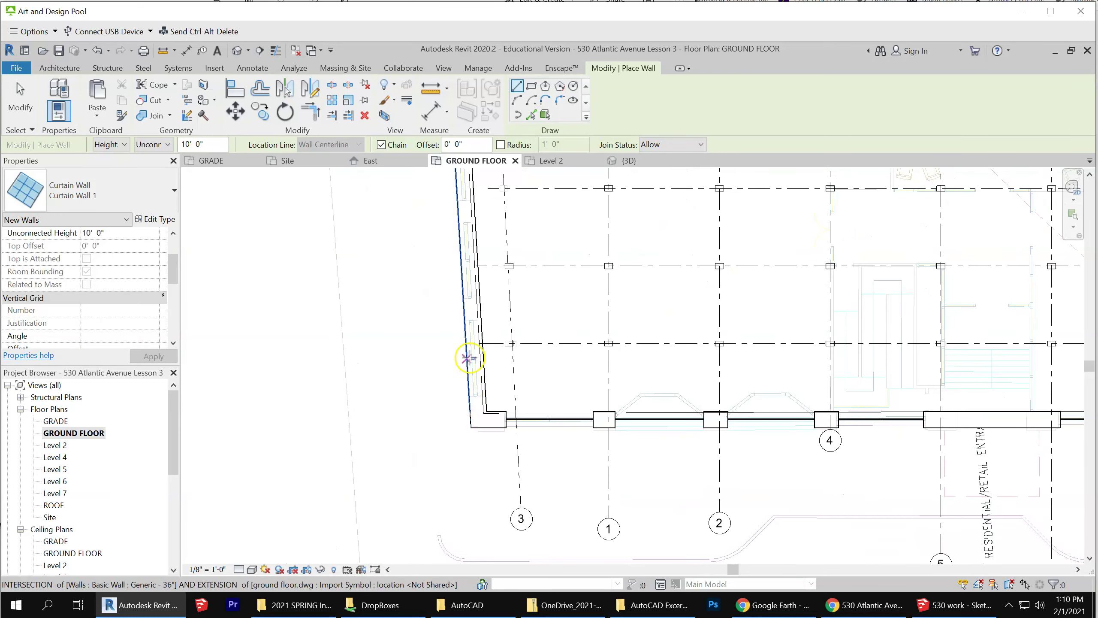
pyautogui.click(472, 320)
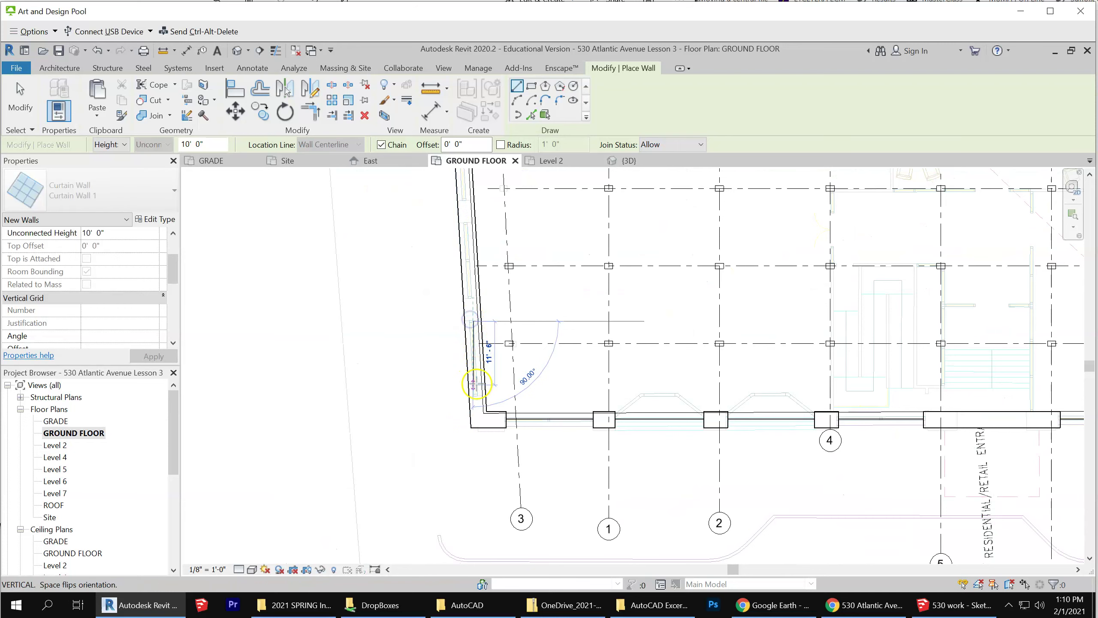
pyautogui.click(478, 395)
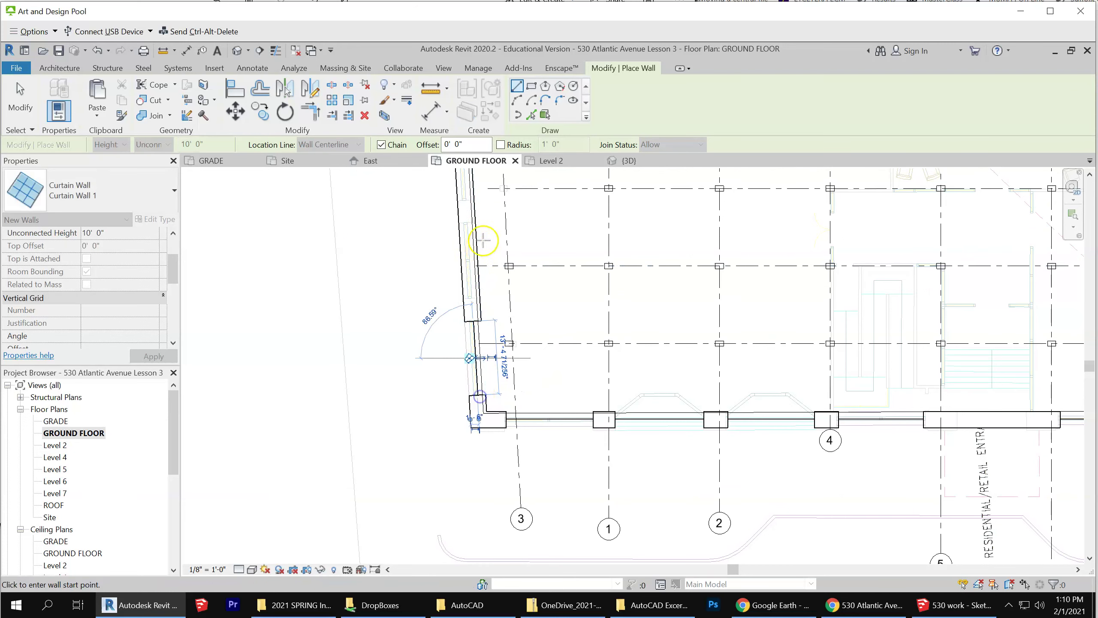
pyautogui.click(467, 223)
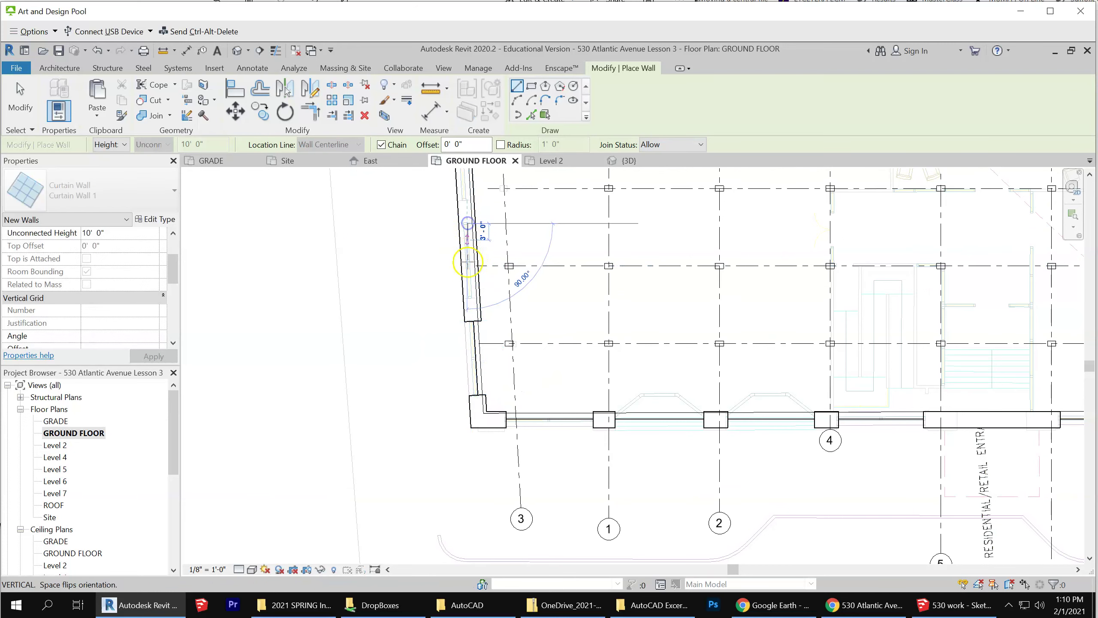
pyautogui.scroll(-3, 519, 456)
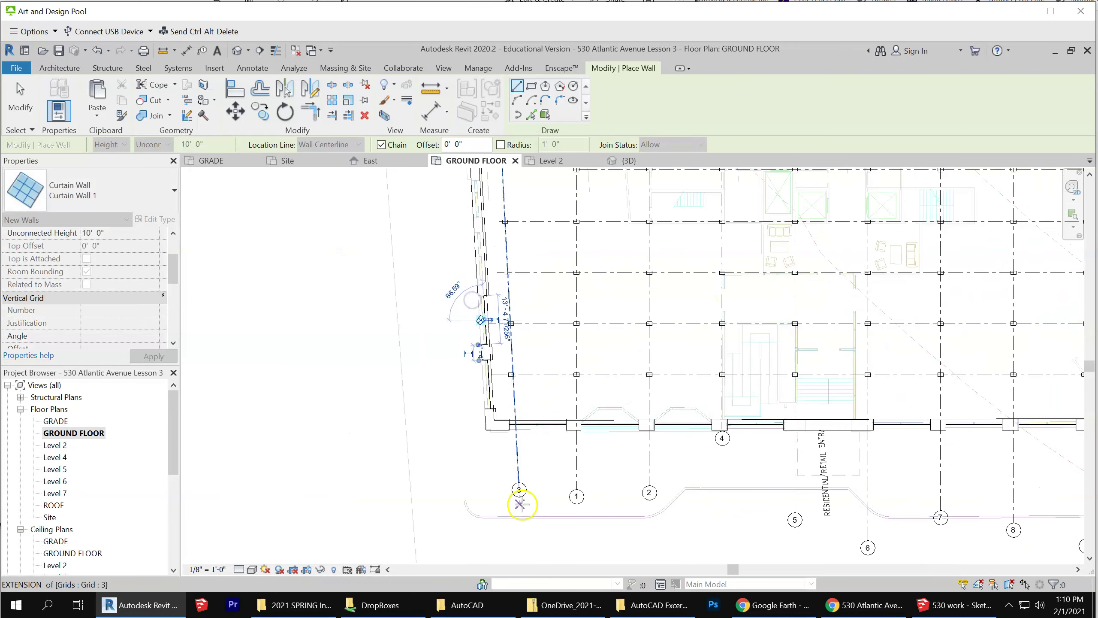
pyautogui.scroll(2, 488, 260)
pyautogui.scroll(2, 484, 251)
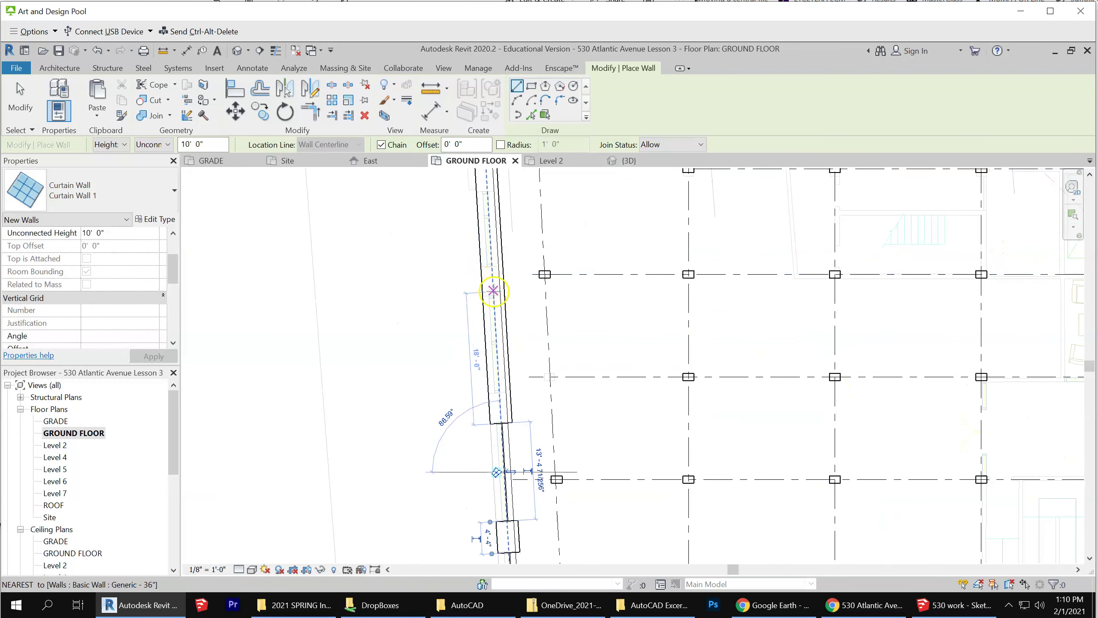
pyautogui.click(493, 296)
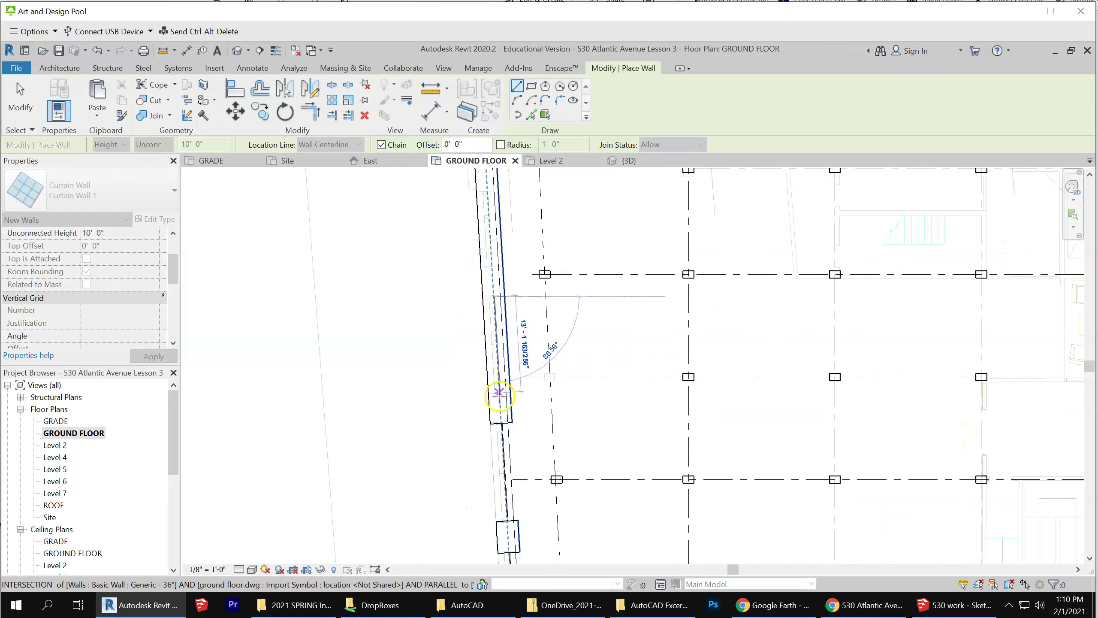
pyautogui.click(497, 391)
pyautogui.press('Escape')
pyautogui.press('Escape')
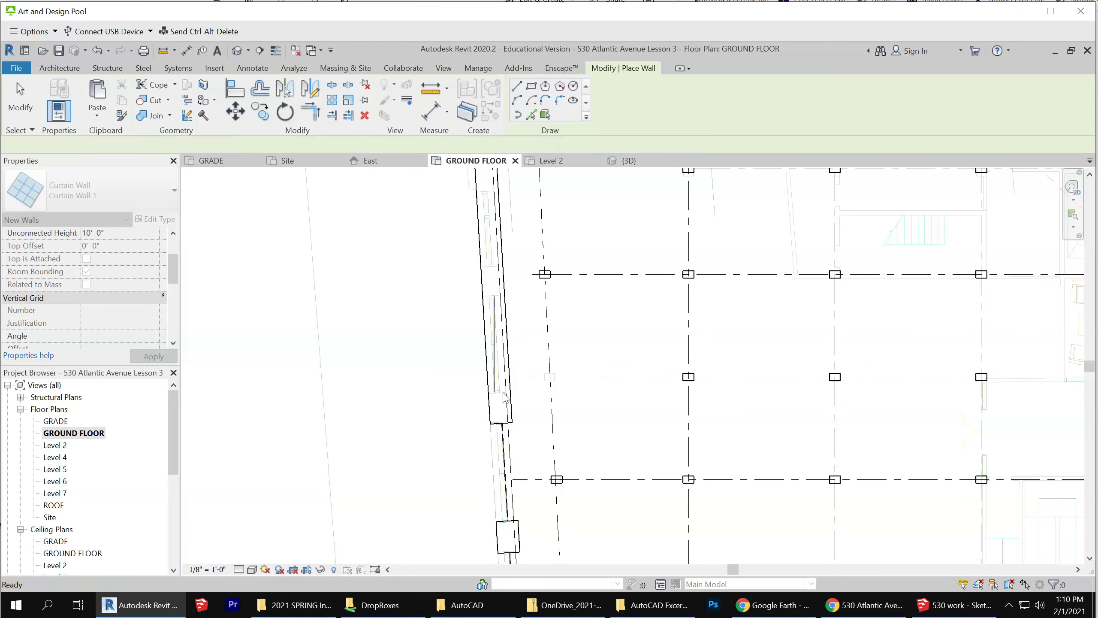
# Restart walls with WA, attempt another west-wall opening, dismiss the failure error and exit.
pyautogui.press('w')
pyautogui.press('a')
pyautogui.click(493, 296)
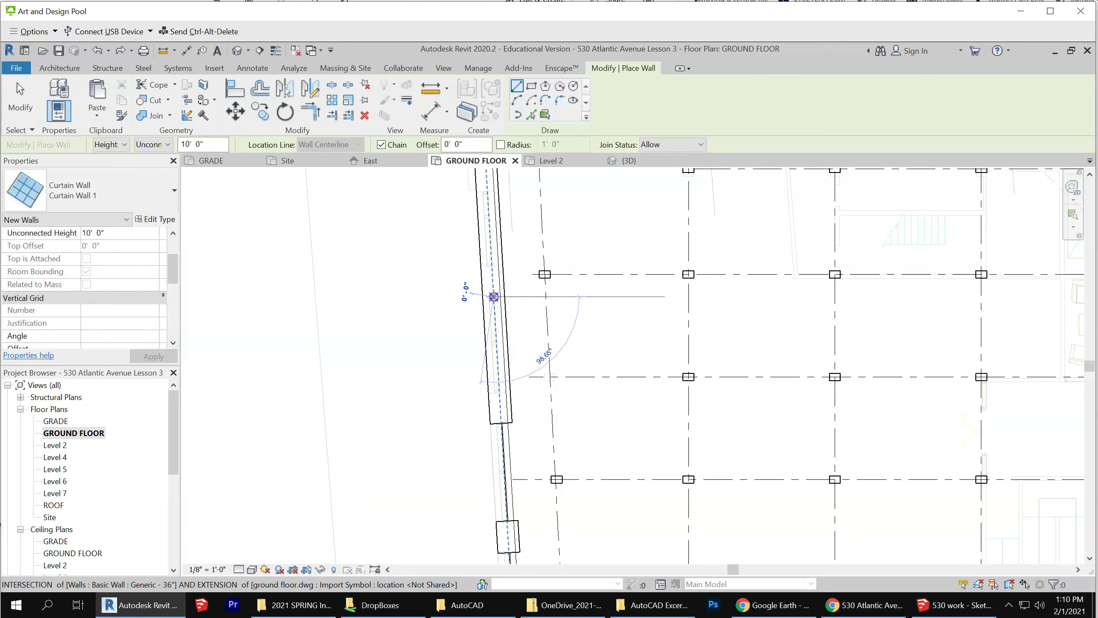
pyautogui.click(500, 403)
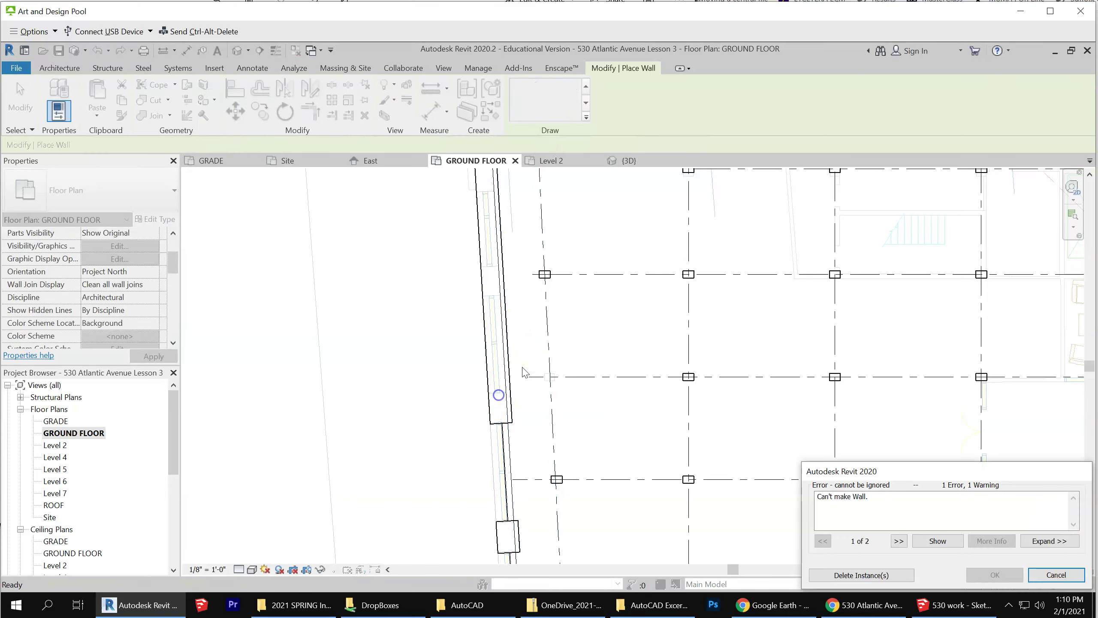
pyautogui.click(1055, 574)
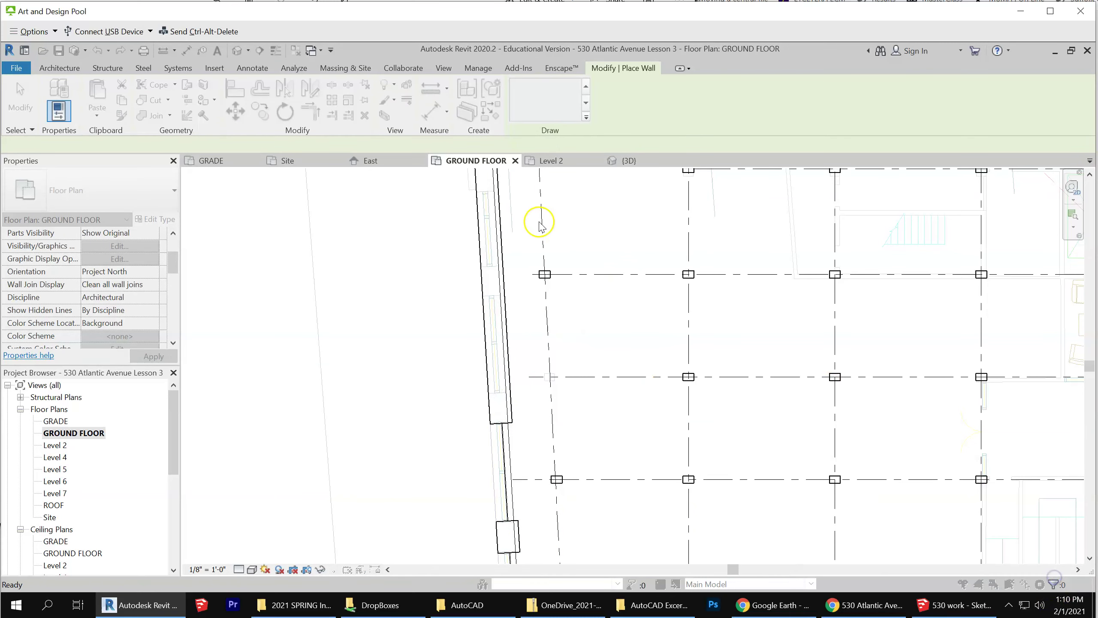
pyautogui.press('Escape')
pyautogui.press('Escape')
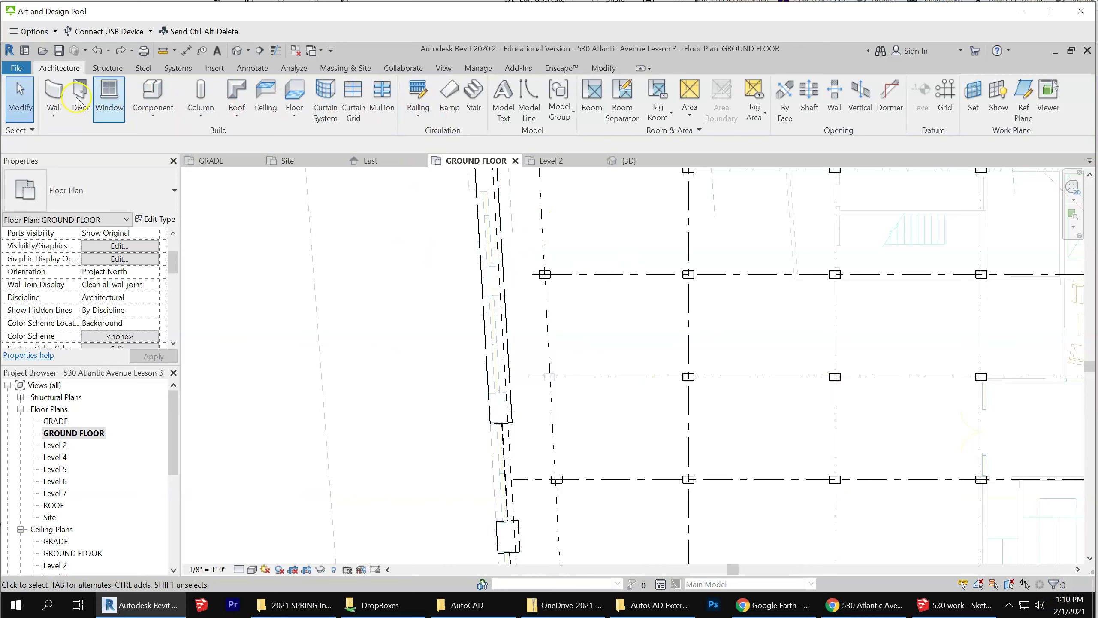
# Resume Wall and start a curtain wall near the lower mullion on the west wall.
pyautogui.click(53, 93)
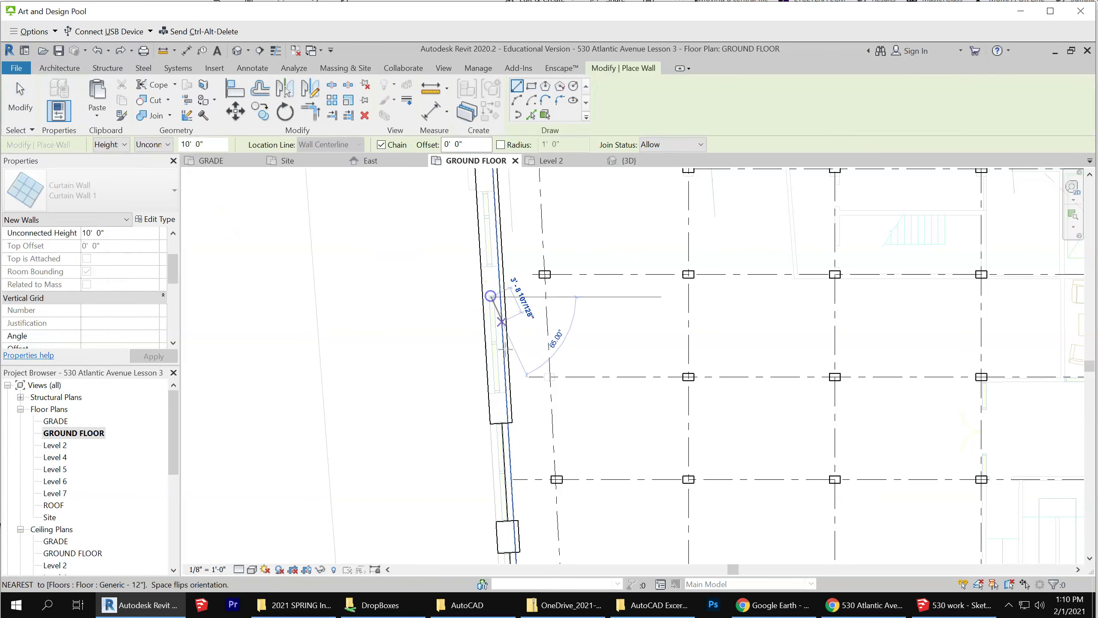
pyautogui.click(498, 392)
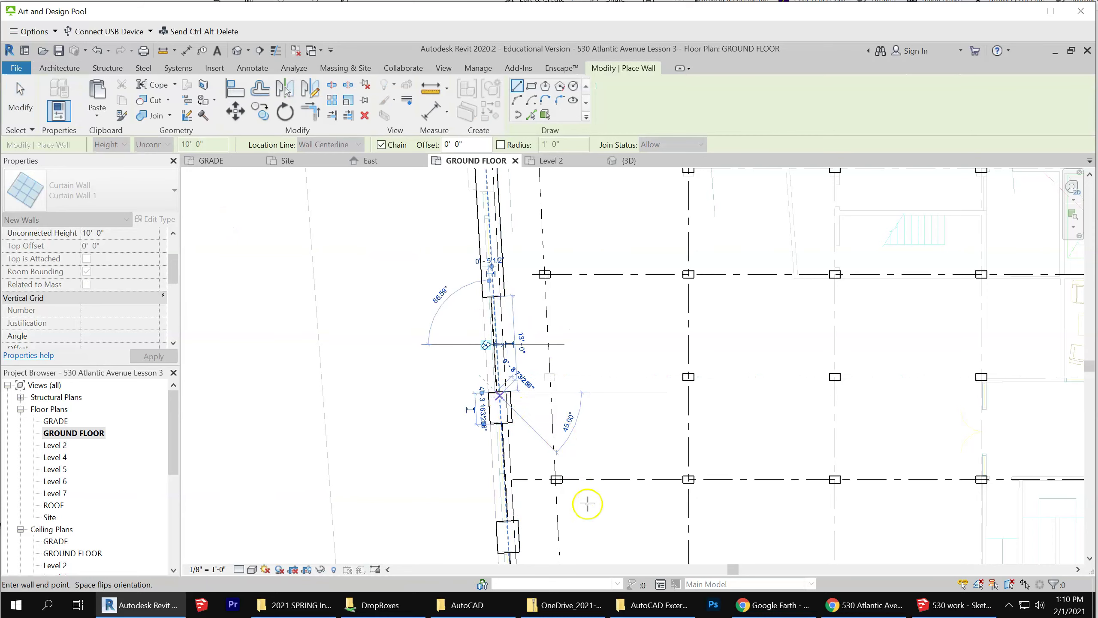
pyautogui.scroll(-3, 564, 318)
pyautogui.scroll(2, 551, 348)
# Finish the west-wall curtain wall and place the first opening on the north wall.
pyautogui.click(551, 355)
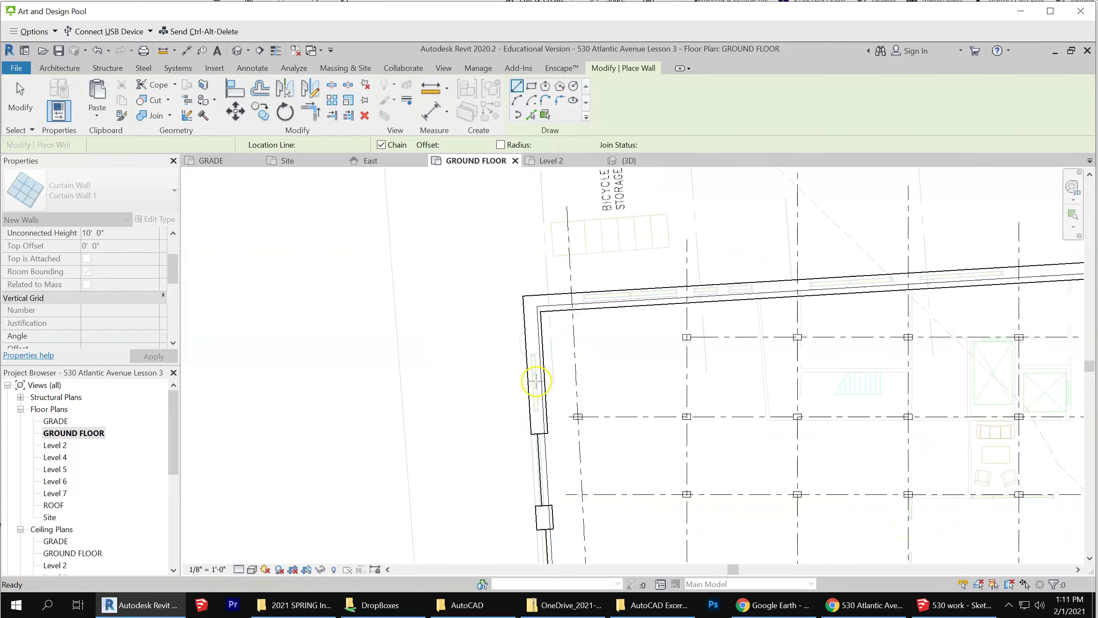
pyautogui.click(535, 401)
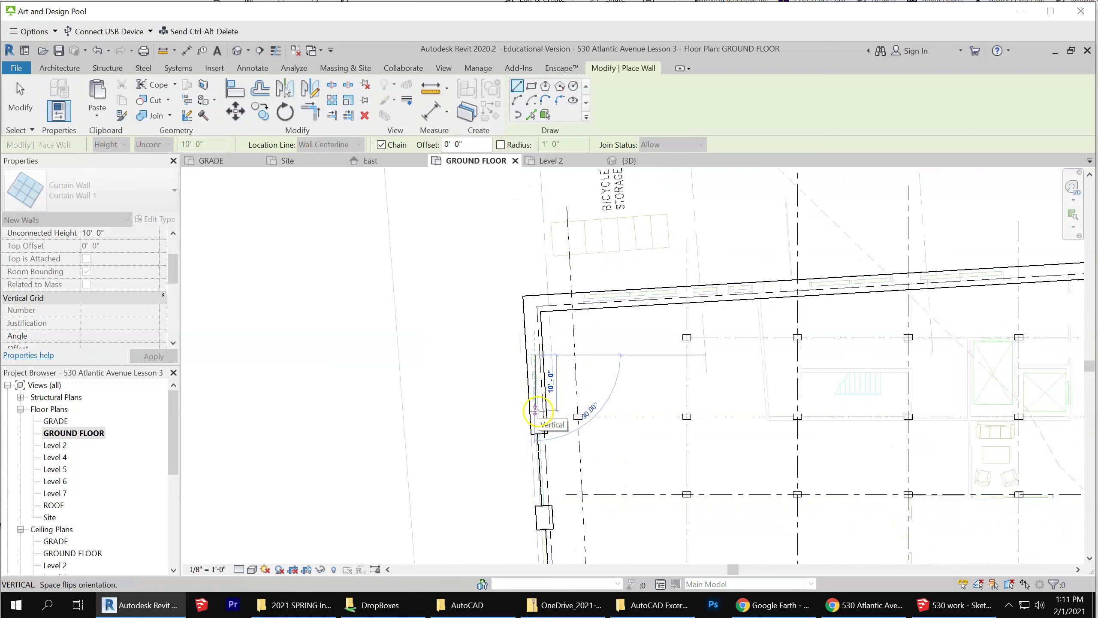
pyautogui.press('Escape')
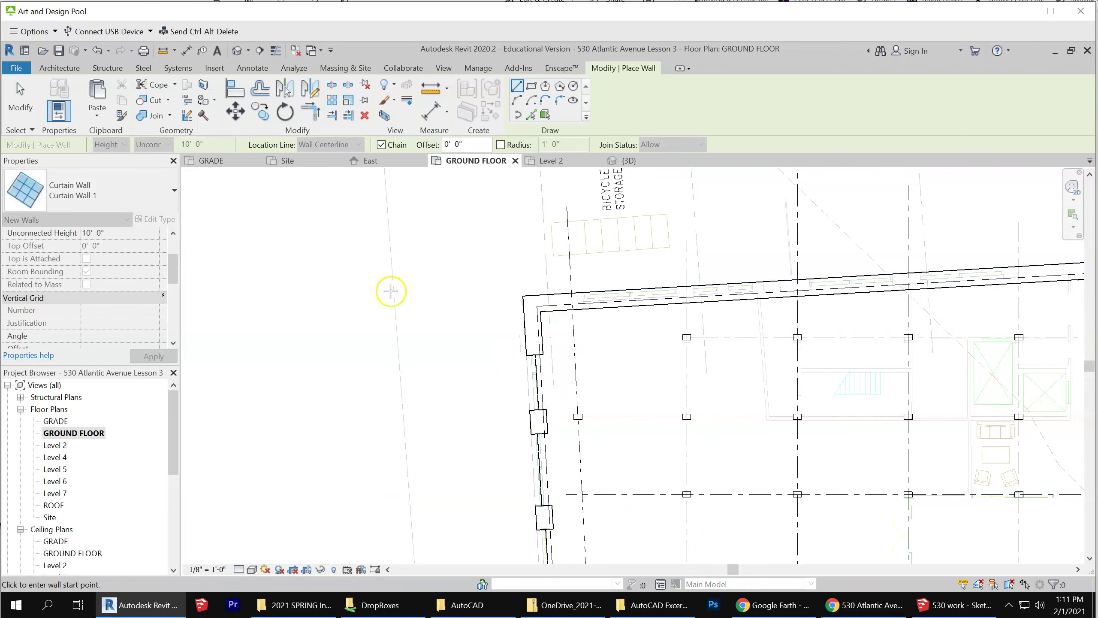
pyautogui.click(584, 298)
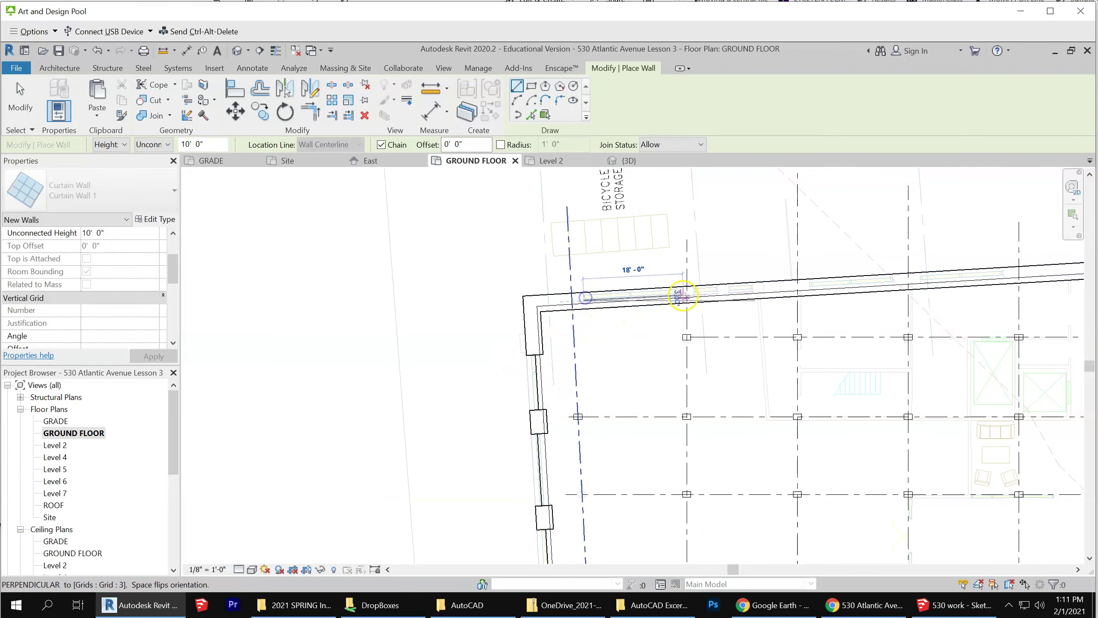
pyautogui.click(678, 294)
pyautogui.click(538, 306)
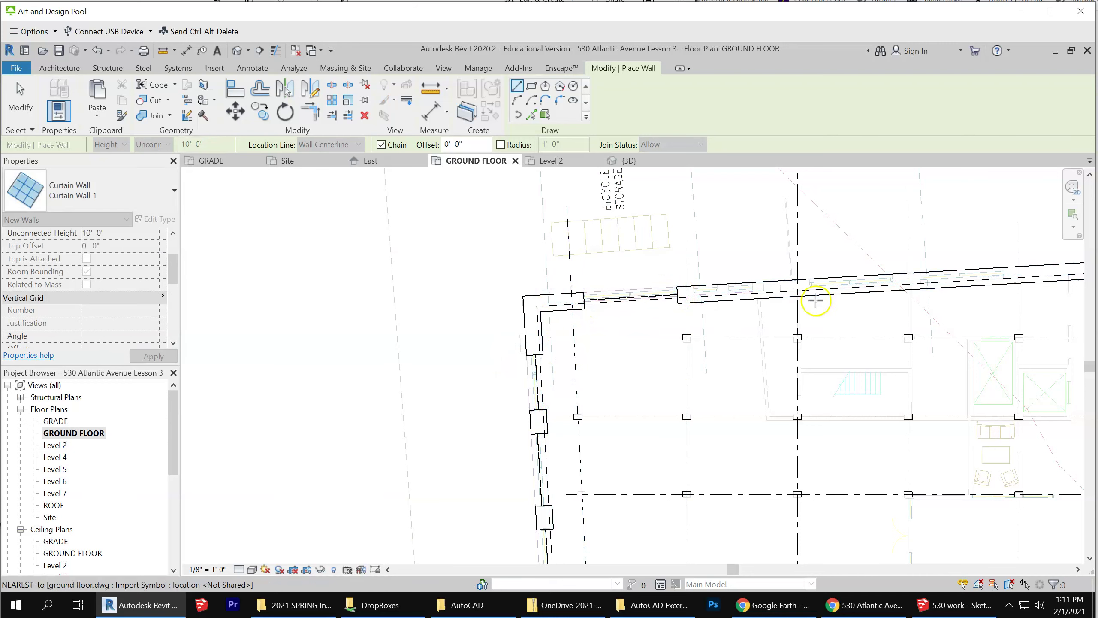
pyautogui.scroll(2, 737, 271)
pyautogui.press('Escape')
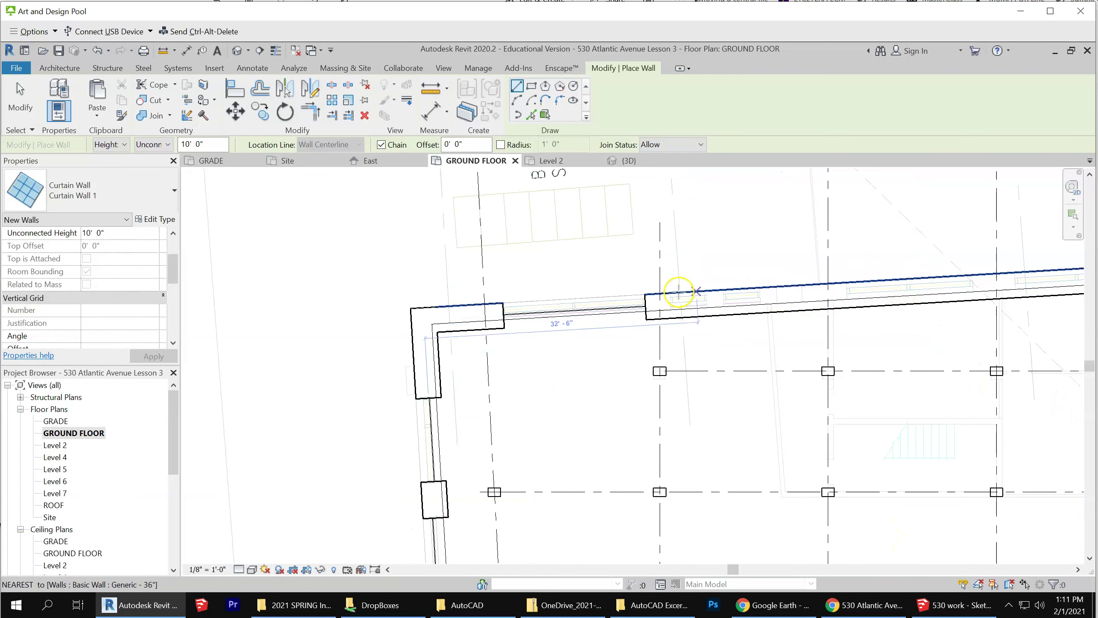
# Add a 4'-0" opening and two more curtain-wall openings along the north wall's column bays.
pyautogui.click(671, 299)
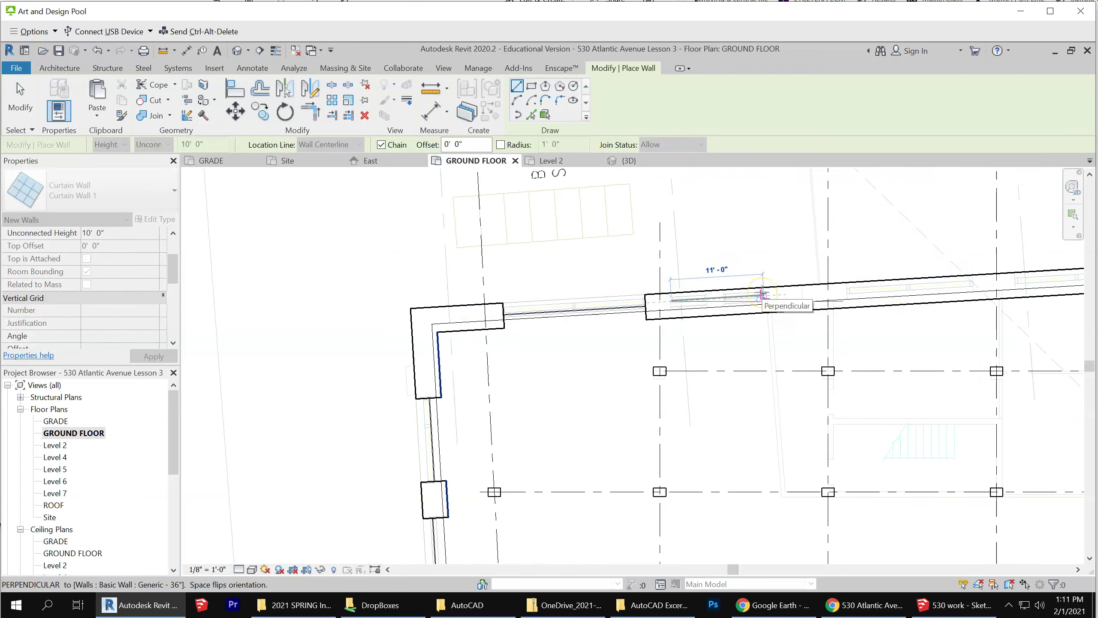
pyautogui.click(704, 300)
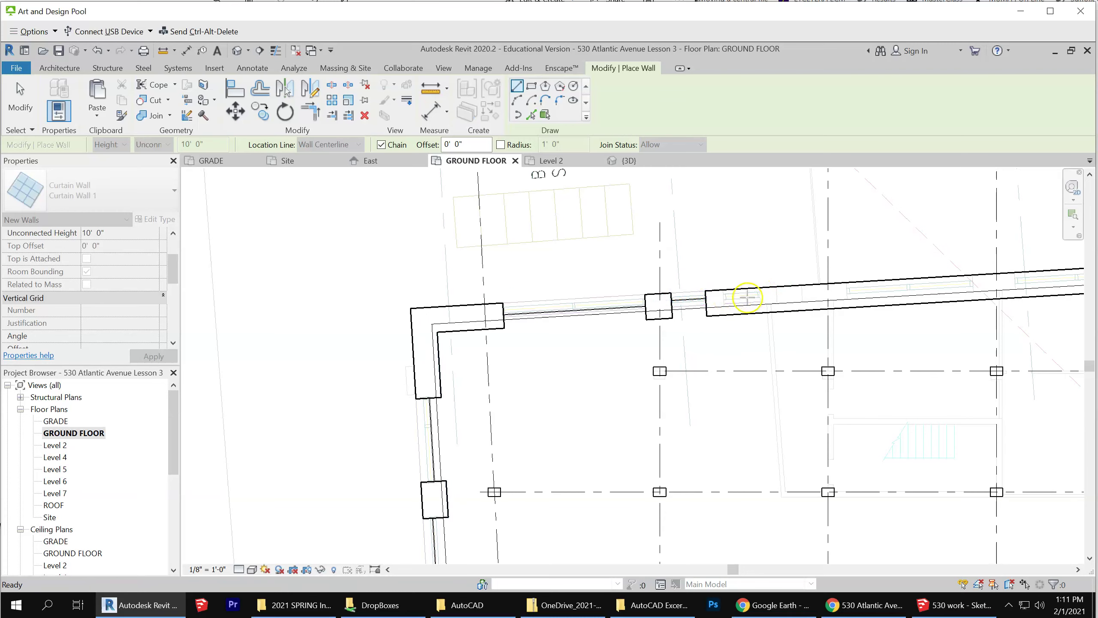
pyautogui.press('Escape')
pyautogui.click(727, 298)
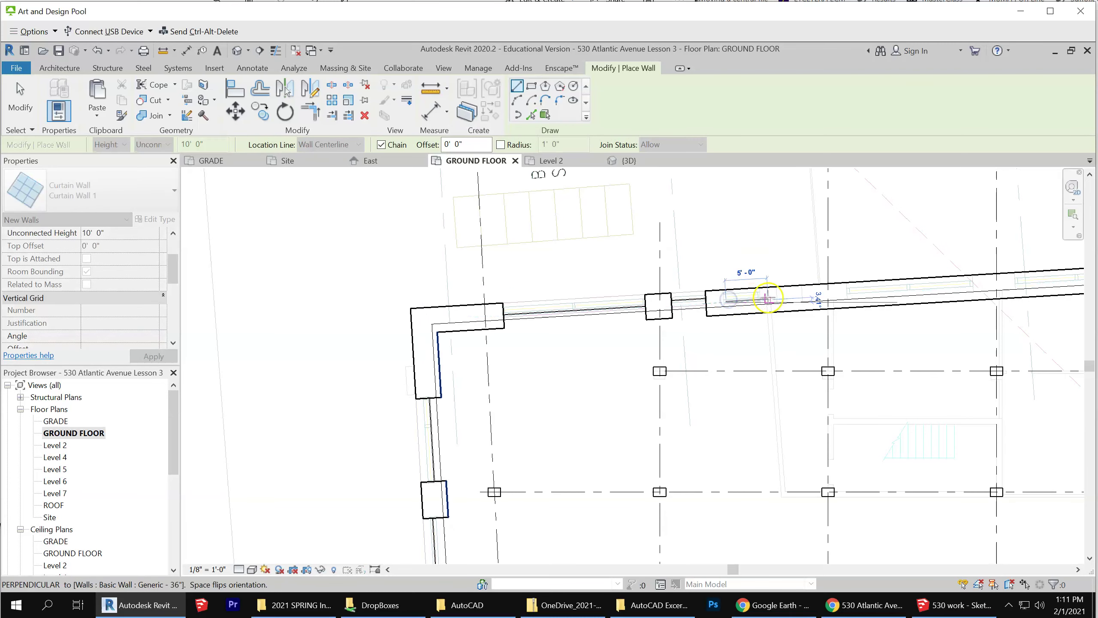
pyautogui.click(760, 298)
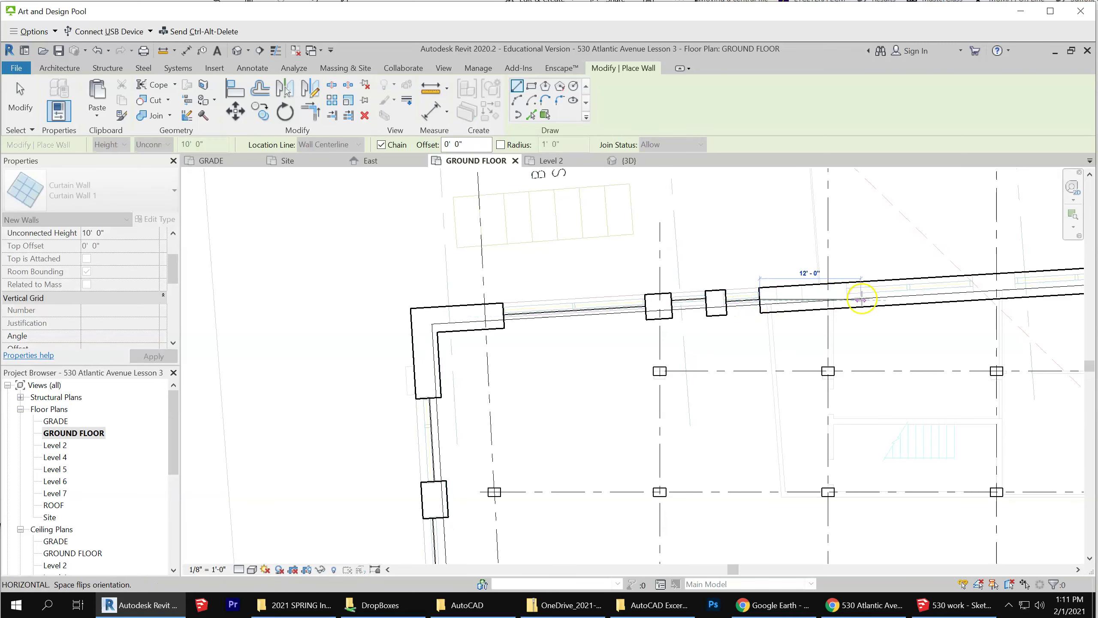
pyautogui.press('Escape')
pyautogui.click(850, 293)
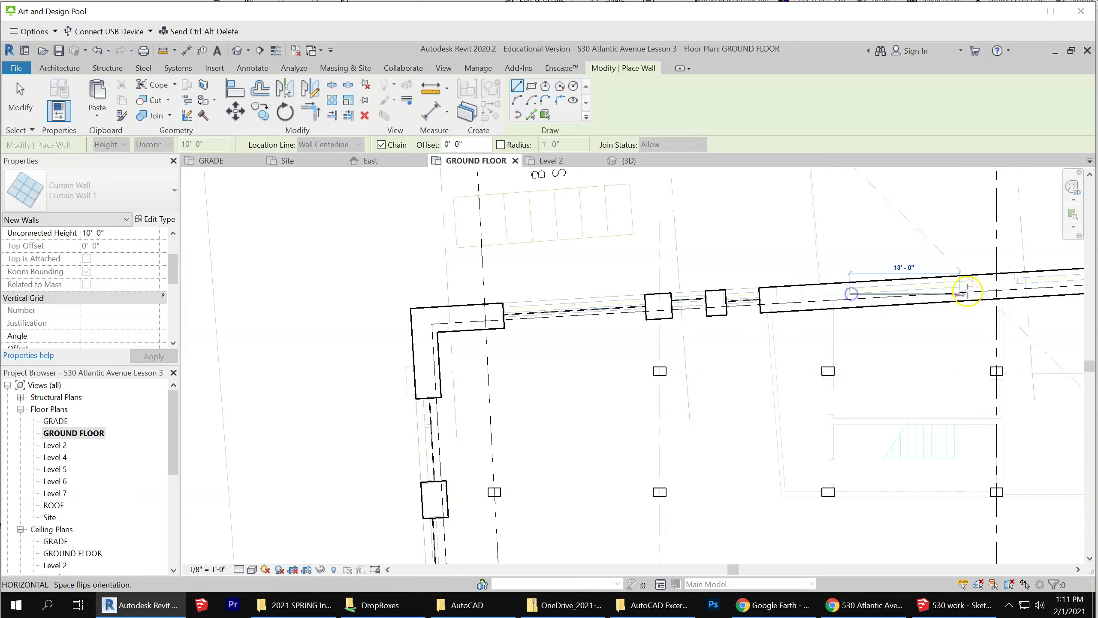
pyautogui.click(973, 286)
pyautogui.press('Escape')
# Pan along the upper wall and place a 16'-6" curtain-wall opening.
pyautogui.moveTo(334, 407); pyautogui.dragTo(294, 344, button='middle')
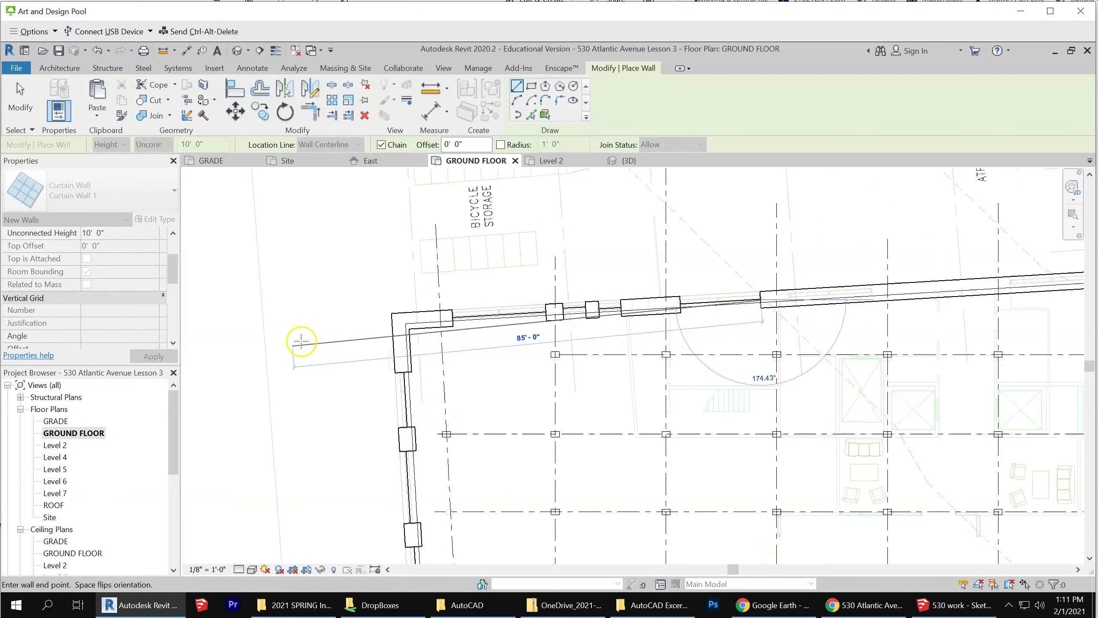
pyautogui.scroll(-1, 938, 306)
pyautogui.moveTo(938, 307); pyautogui.dragTo(829, 297, button='middle')
pyautogui.scroll(2, 831, 297)
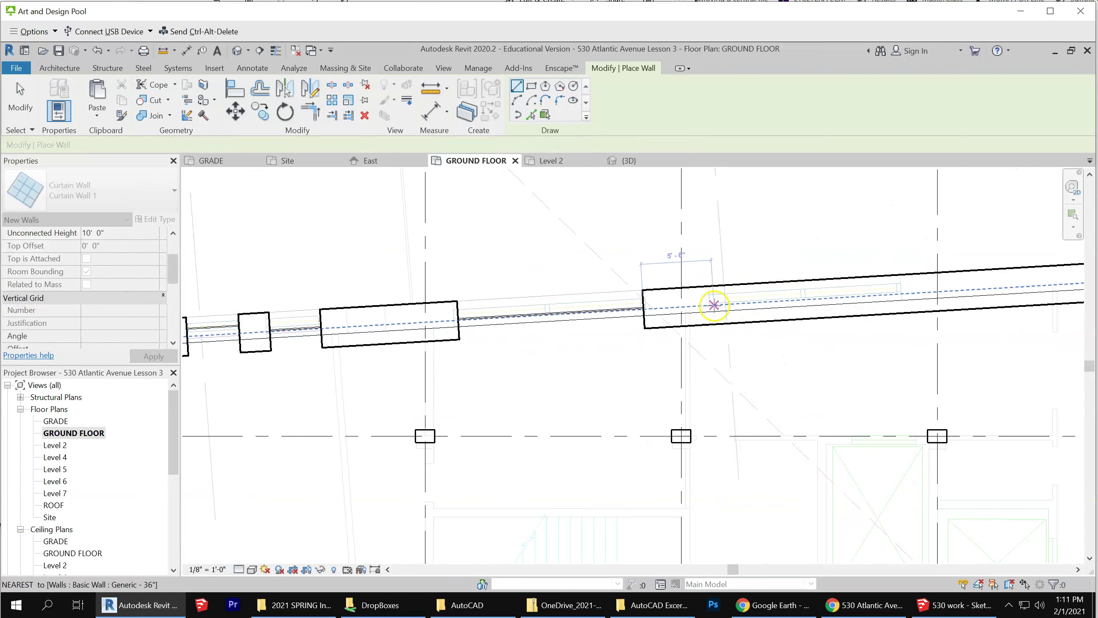
pyautogui.click(715, 303)
pyautogui.click(905, 287)
pyautogui.press('Escape')
pyautogui.scroll(-2, 500, 312)
pyautogui.scroll(-3, 779, 323)
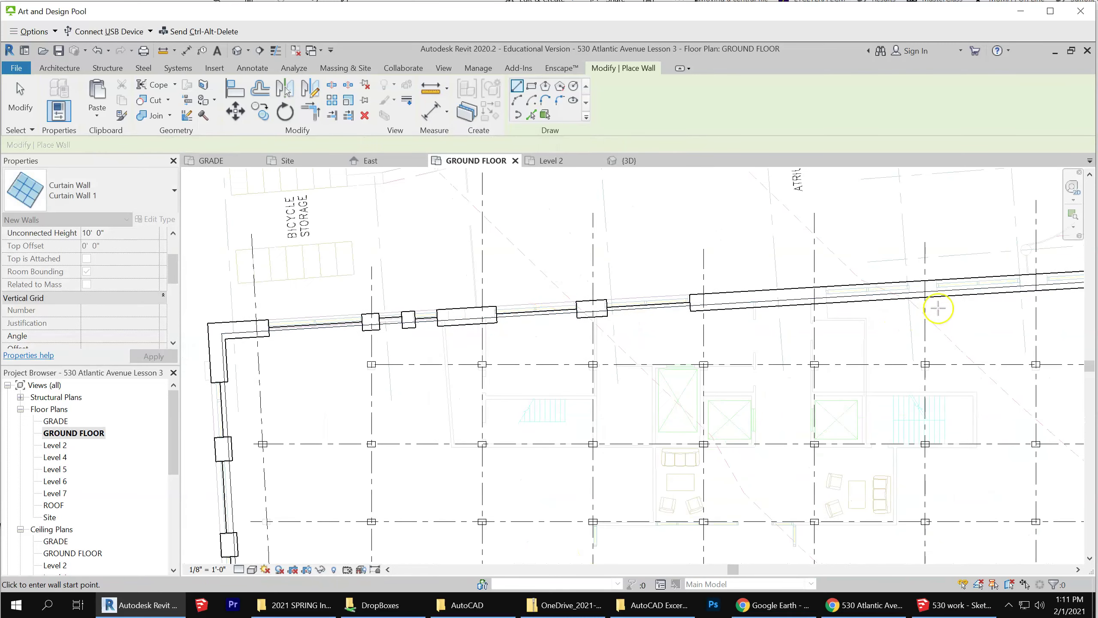
# Place the next north-wall curtain-wall opening, ending at the next column.
pyautogui.scroll(3, 938, 304)
pyautogui.click(772, 287)
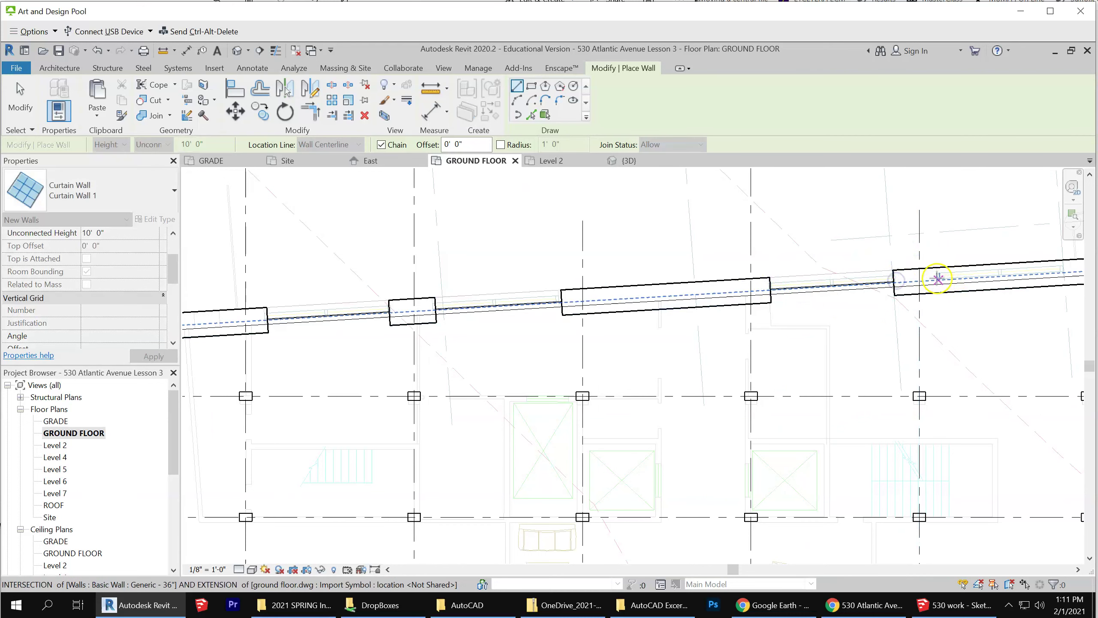
pyautogui.click(934, 279)
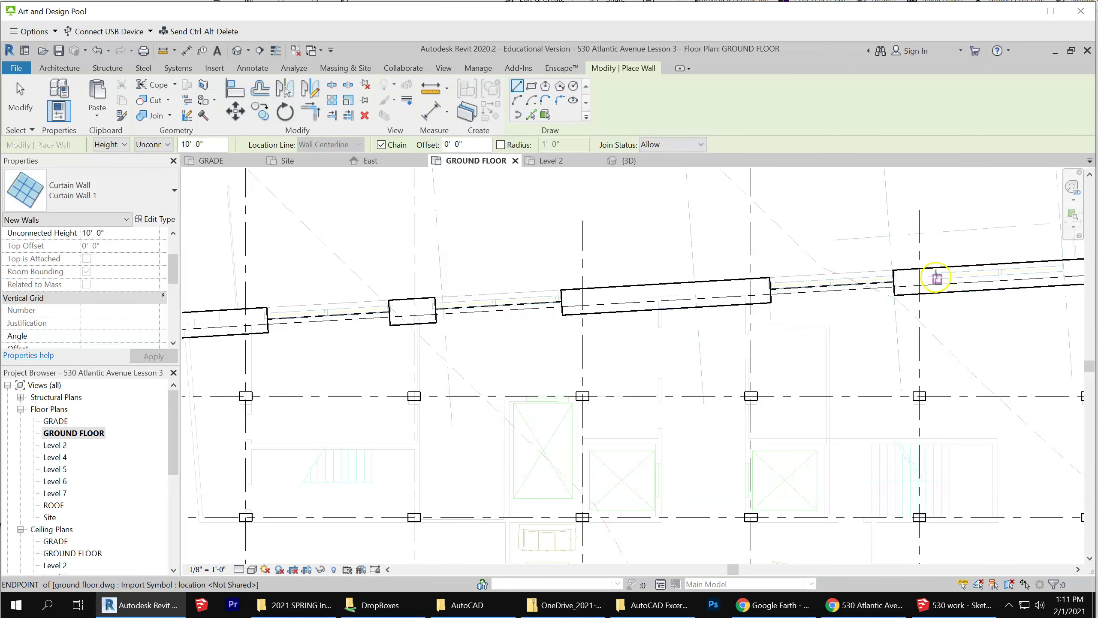
pyautogui.click(1052, 270)
pyautogui.scroll(-2, 527, 289)
pyautogui.scroll(-2, 314, 319)
pyautogui.scroll(2, 858, 269)
pyautogui.scroll(2, 873, 273)
# Add a 15'-6" curtain-wall opening that splits the north wall.
pyautogui.click(863, 273)
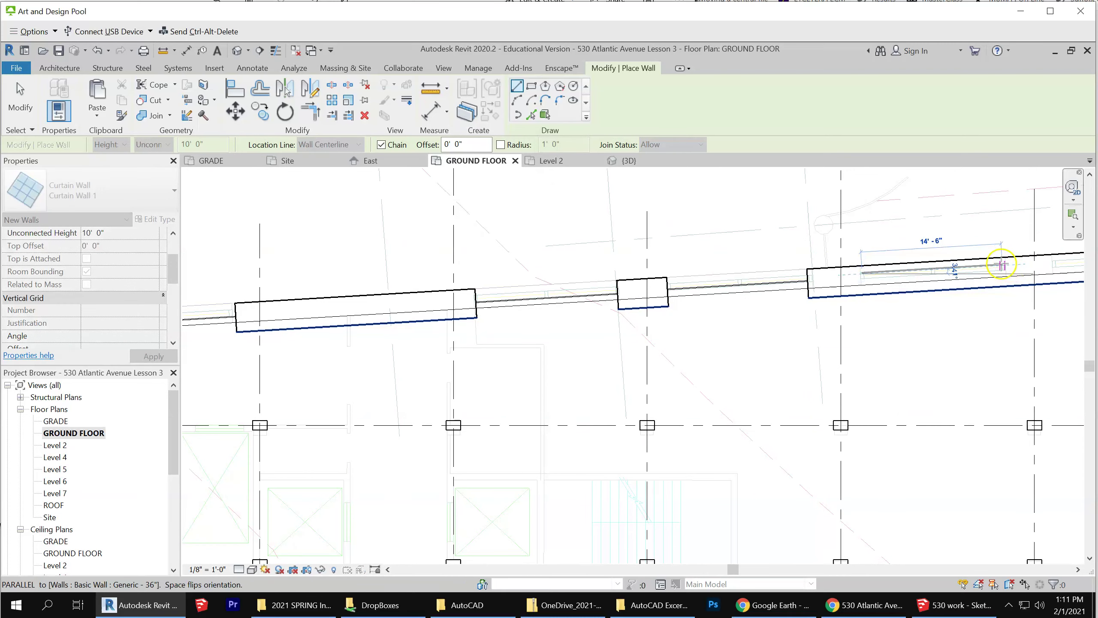
pyautogui.click(1009, 265)
pyautogui.scroll(-2, 645, 277)
pyautogui.scroll(1, 951, 268)
pyautogui.scroll(1, 885, 270)
# Place a short corner opening at the northeast wall intersection and end wall placement.
pyautogui.click(885, 270)
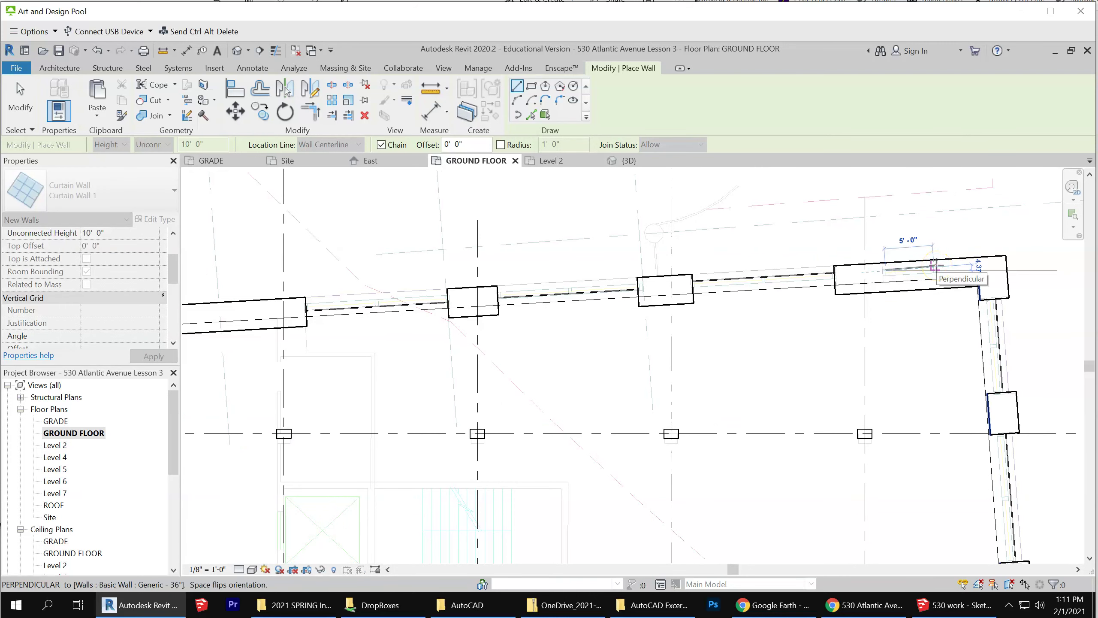
pyautogui.press('Escape')
pyautogui.scroll(-2, 809, 380)
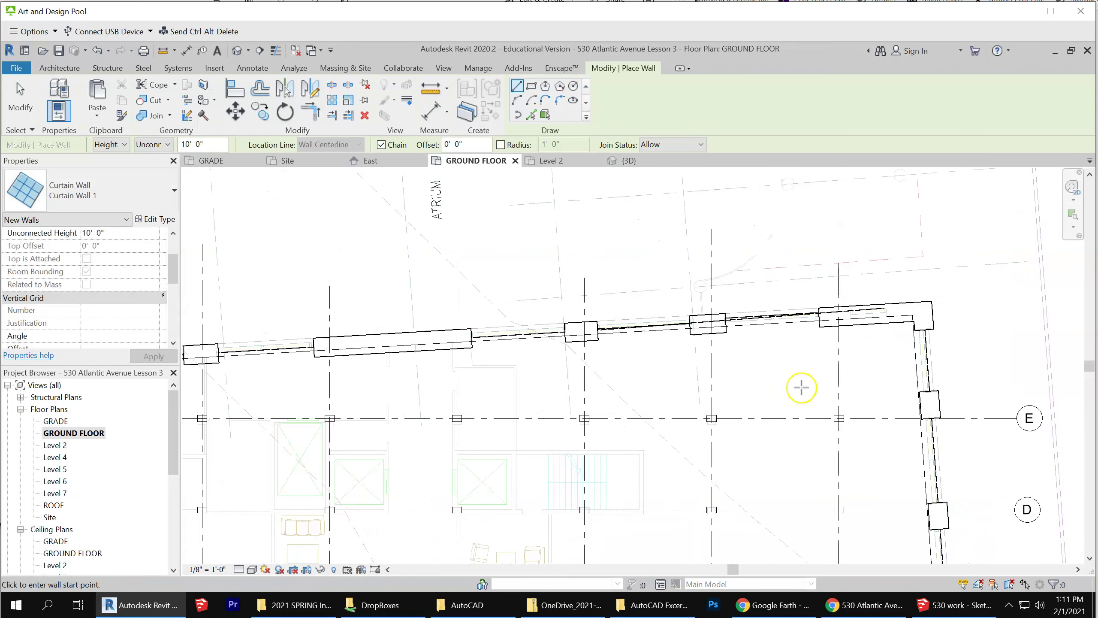
pyautogui.scroll(2, 801, 387)
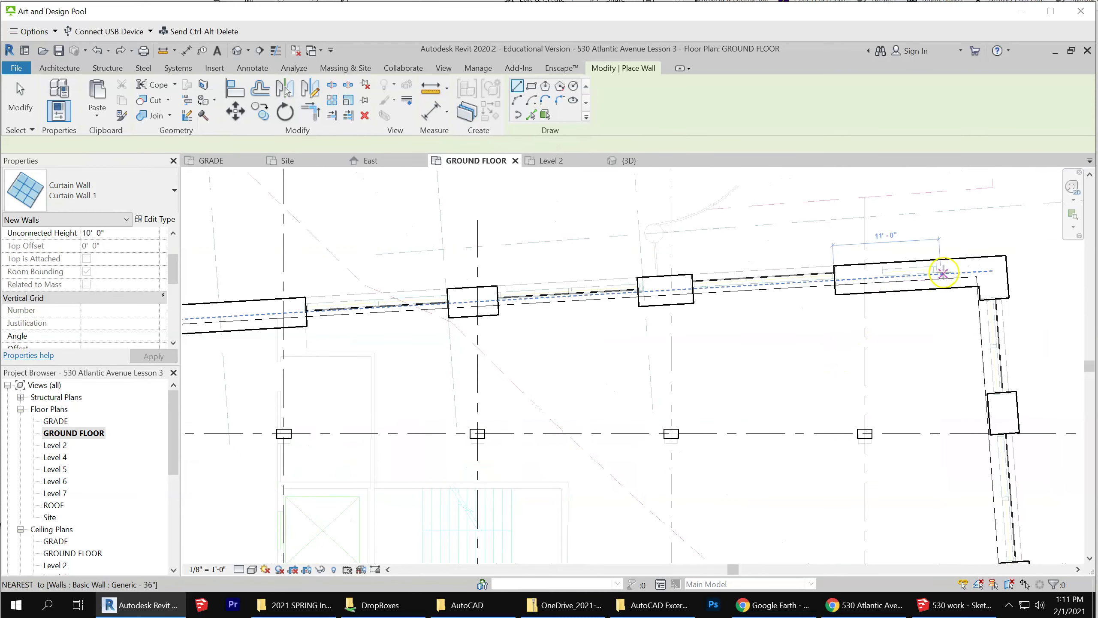
pyautogui.click(883, 272)
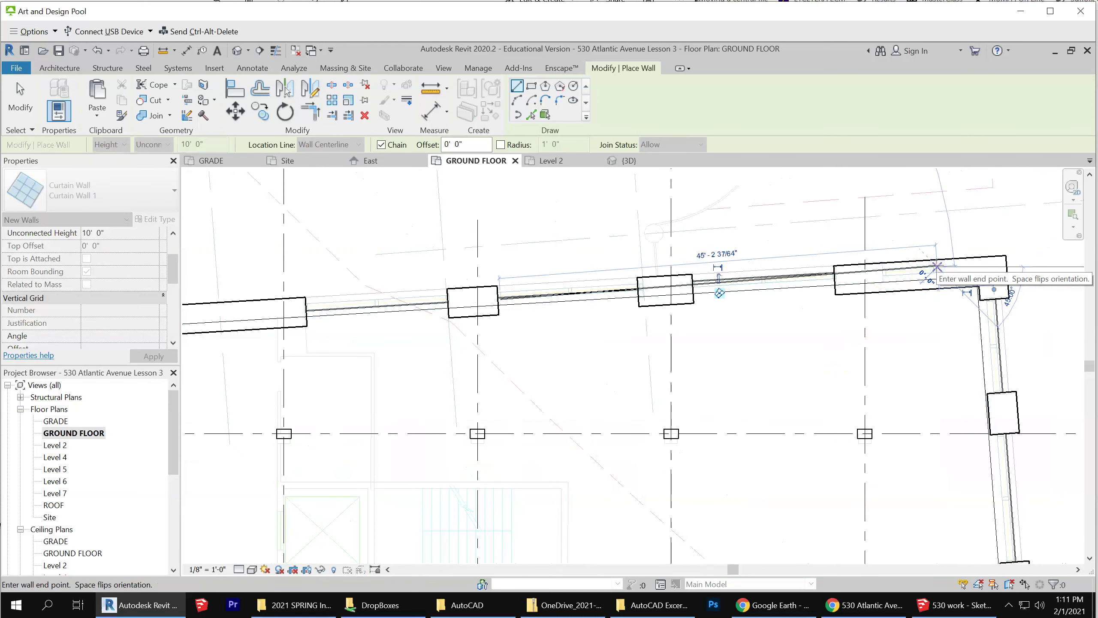
pyautogui.click(933, 273)
pyautogui.press('Escape')
pyautogui.press('Escape')
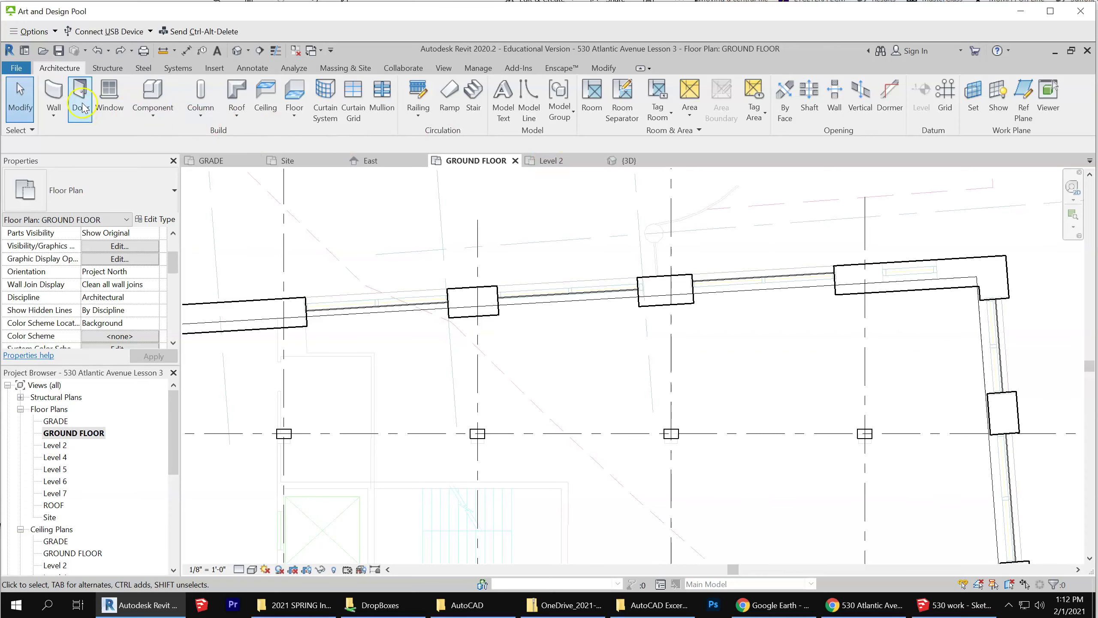
# Place one more curtain-wall opening near the upper-right corner of the north wall.
pyautogui.click(54, 93)
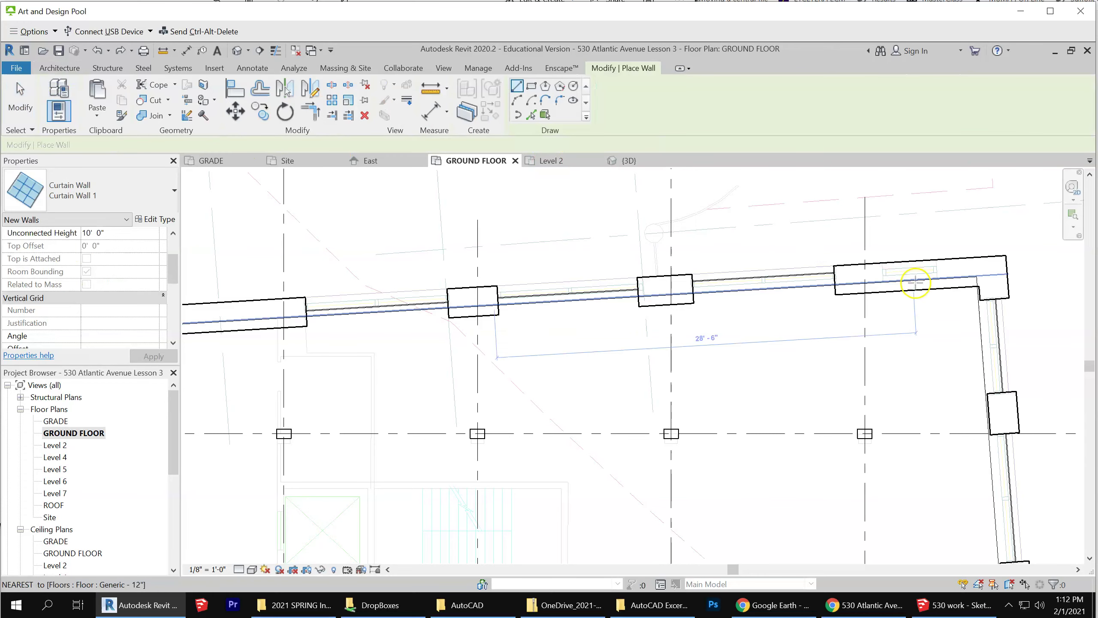
pyautogui.scroll(5, 809, 247)
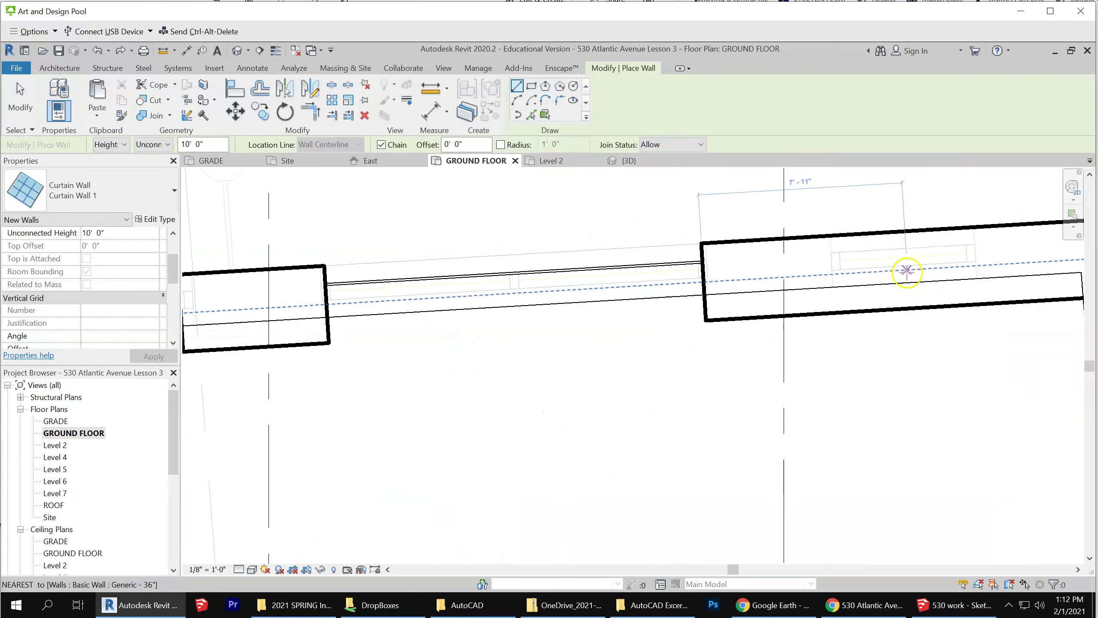
pyautogui.click(831, 270)
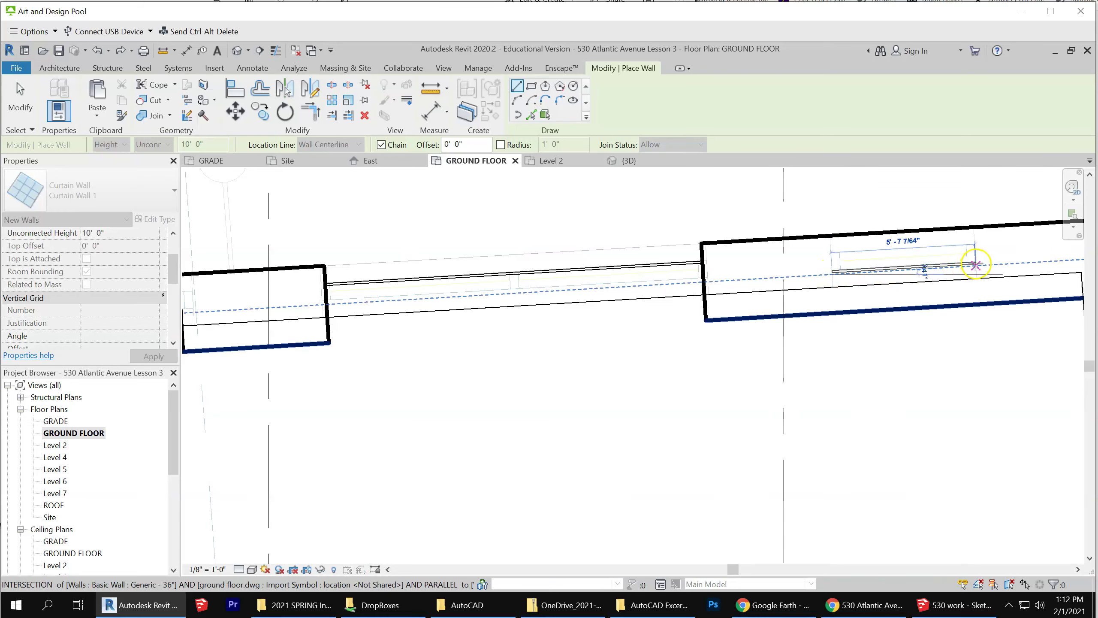
pyautogui.click(973, 264)
pyautogui.press('Escape')
pyautogui.scroll(-3, 827, 330)
pyautogui.scroll(-3, 718, 282)
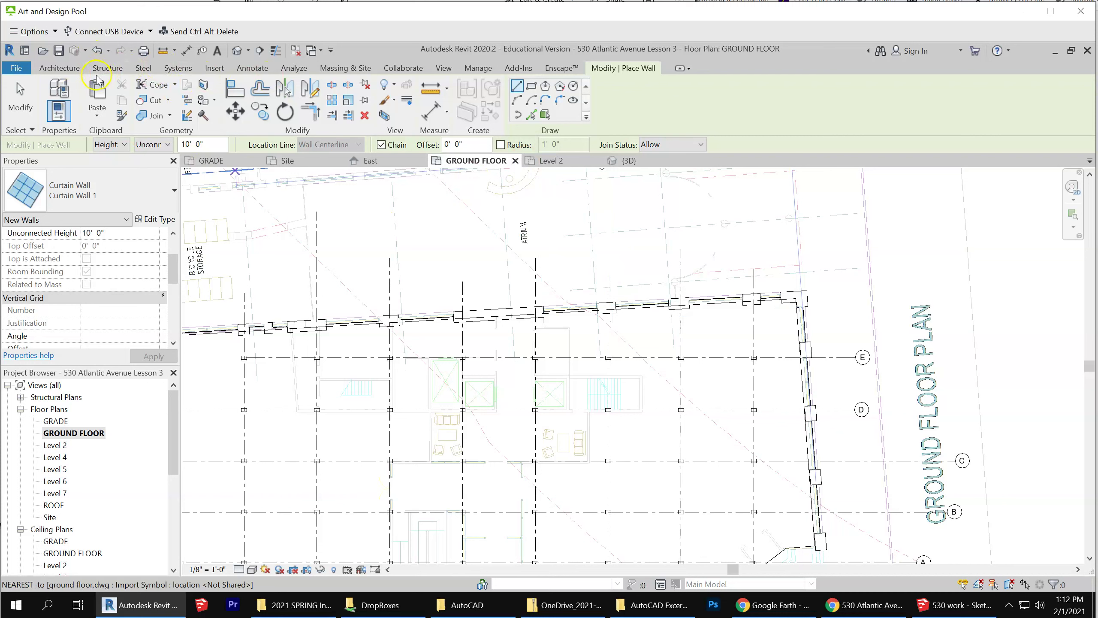
# Show the {3D} view of the building with the new openings and return to Modify.
pyautogui.click(237, 51)
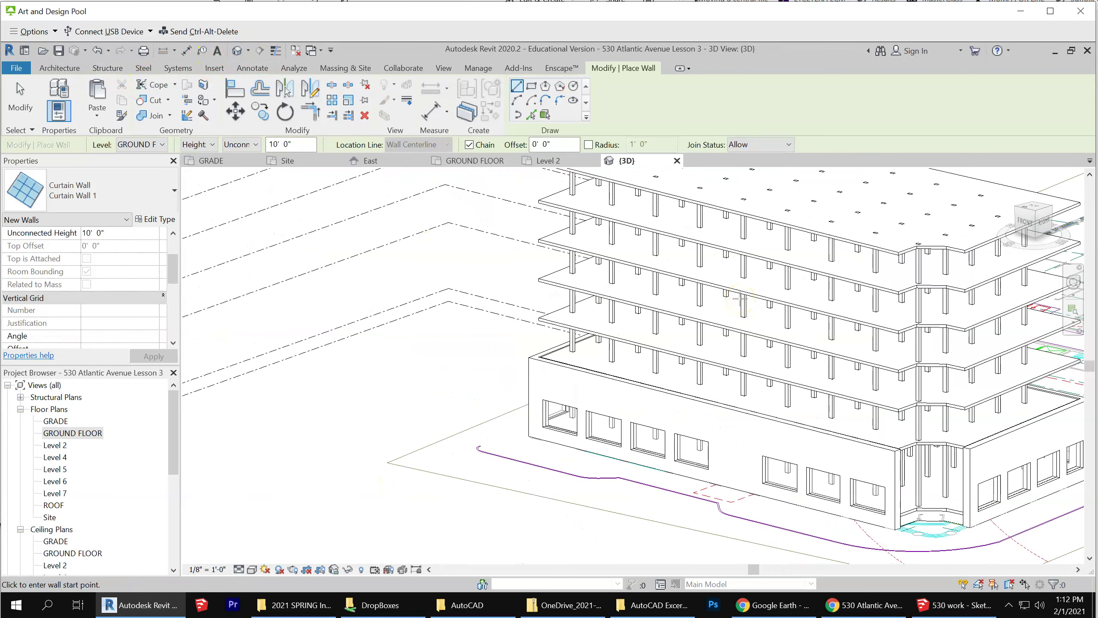
pyautogui.scroll(-3, 519, 356)
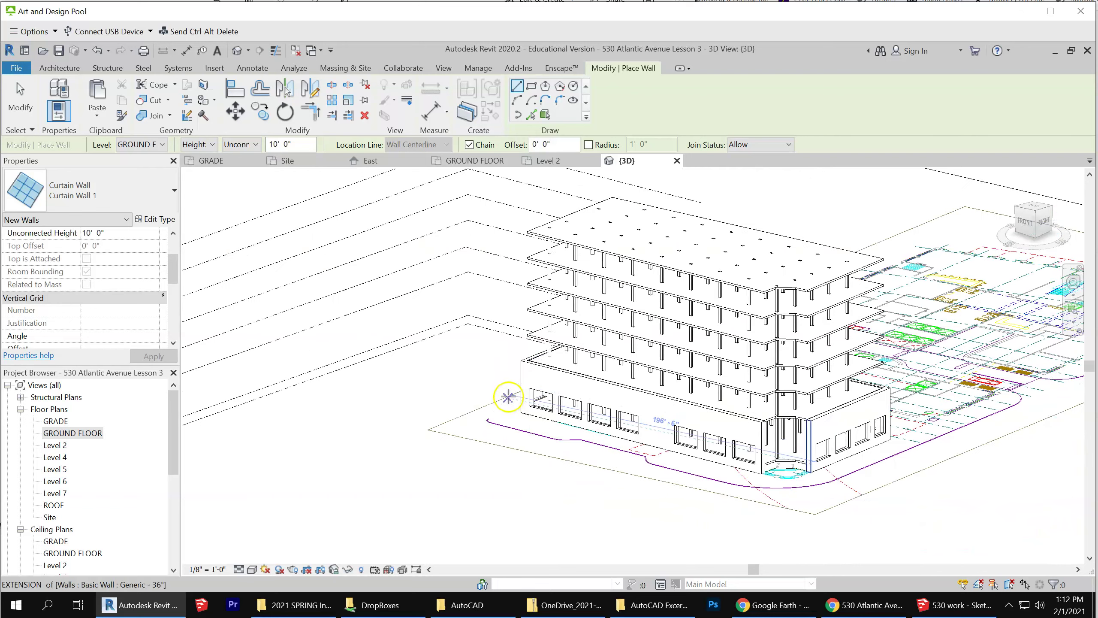
pyautogui.scroll(2, 660, 507)
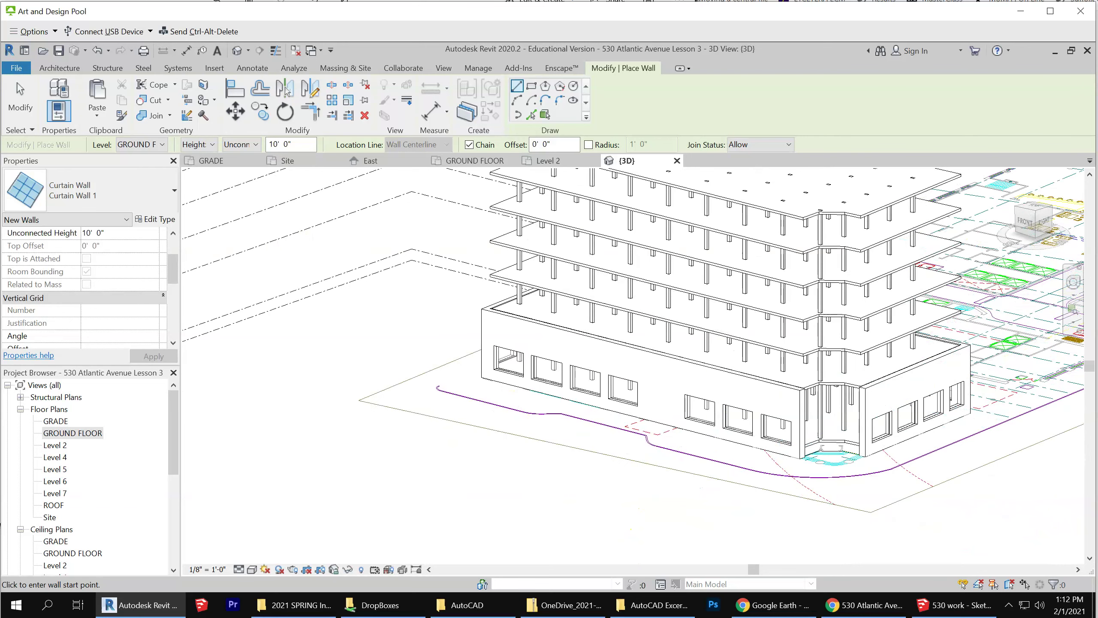
pyautogui.click(19, 97)
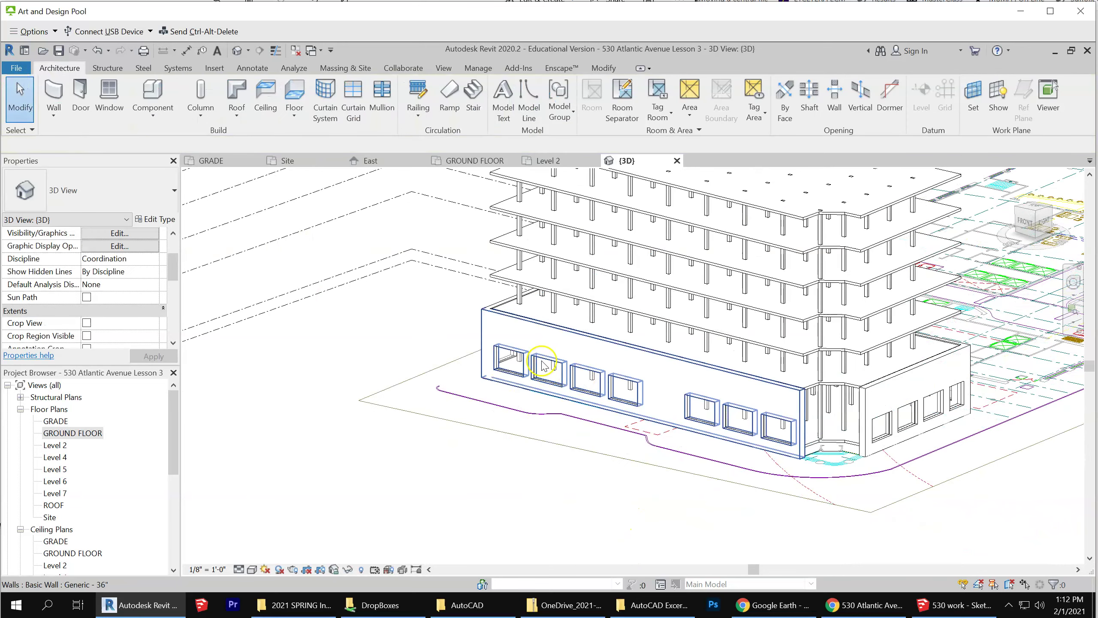
# Select all 24 visible curtain walls, give them a 16' 0" Unconnected Height, and switch to Chrome's OneDrive folder.
pyautogui.press('Tab')
pyautogui.press('Tab')
pyautogui.press('Tab')
pyautogui.press('Tab')
pyautogui.press('Tab')
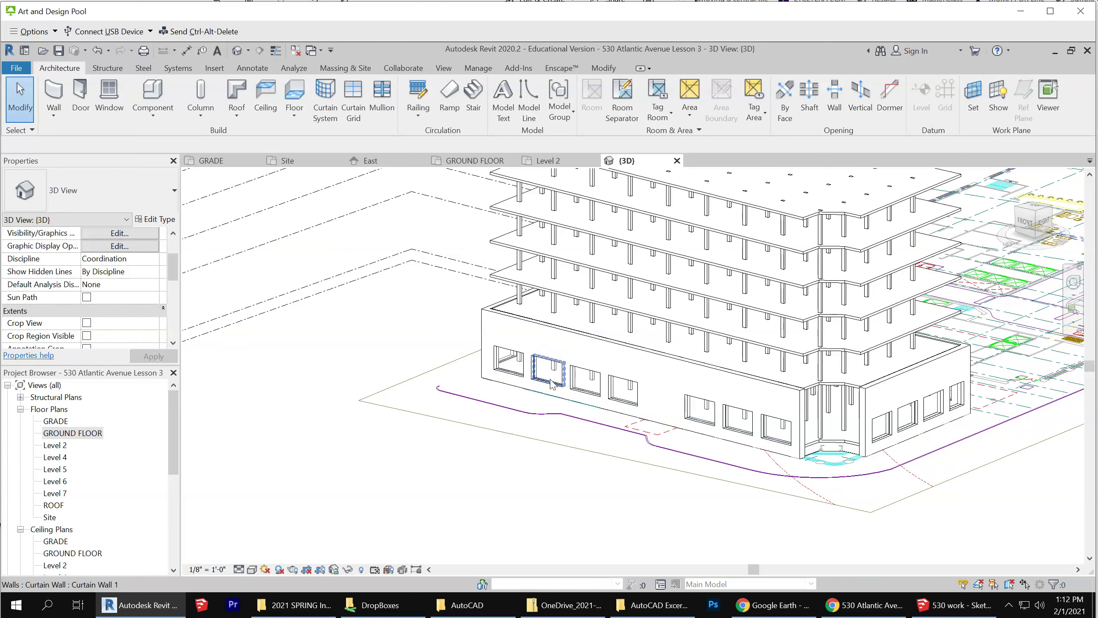
pyautogui.click(551, 383)
pyautogui.rightClick(550, 378)
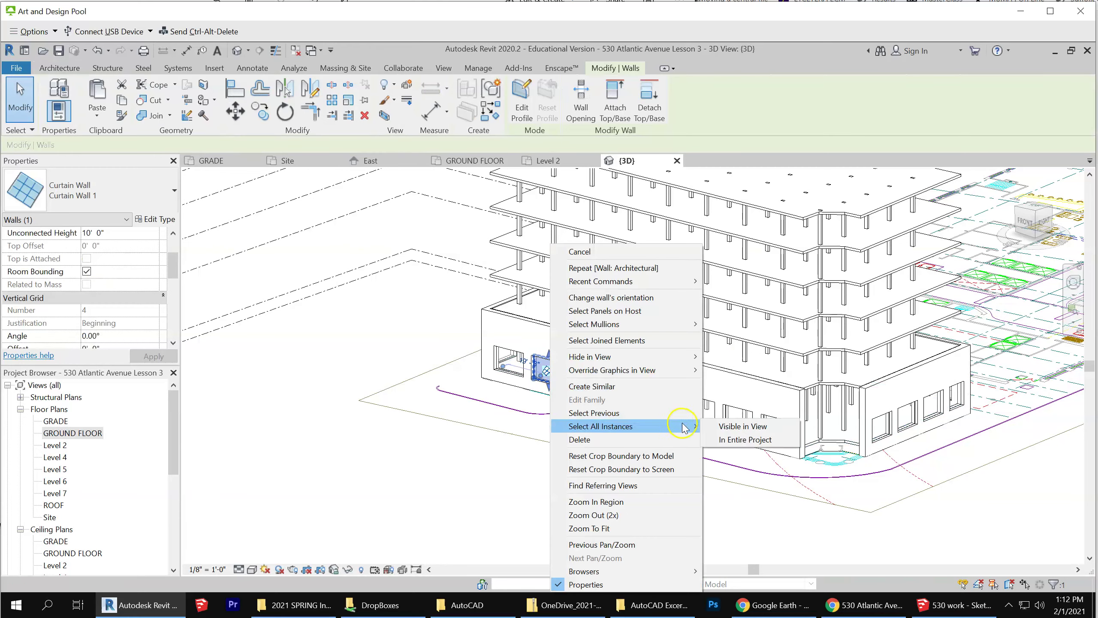
pyautogui.press('Escape')
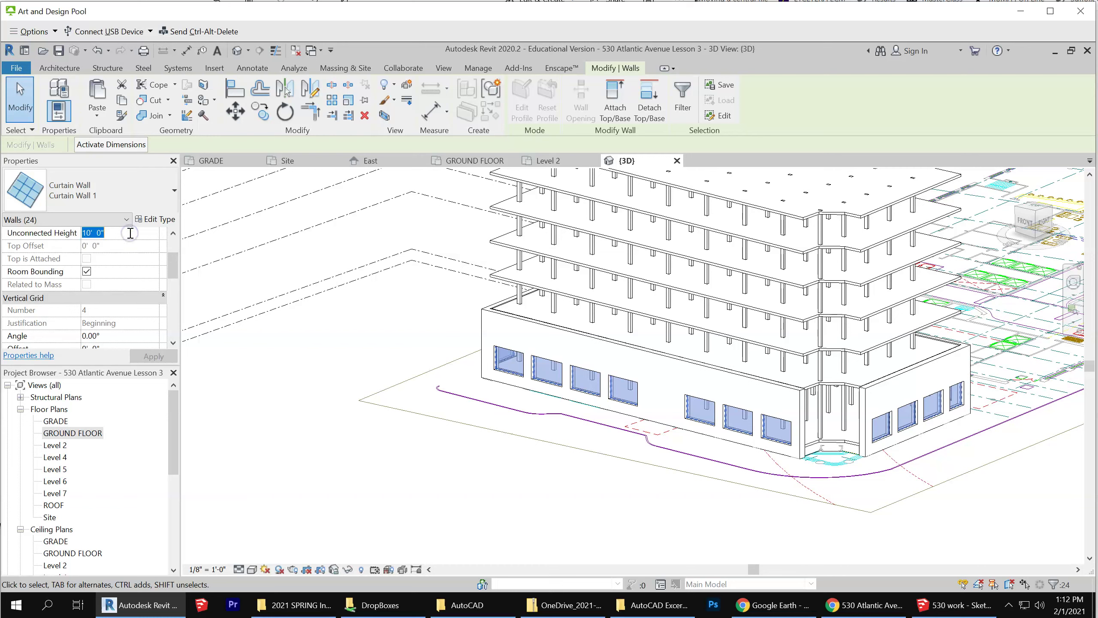
pyautogui.write('16')
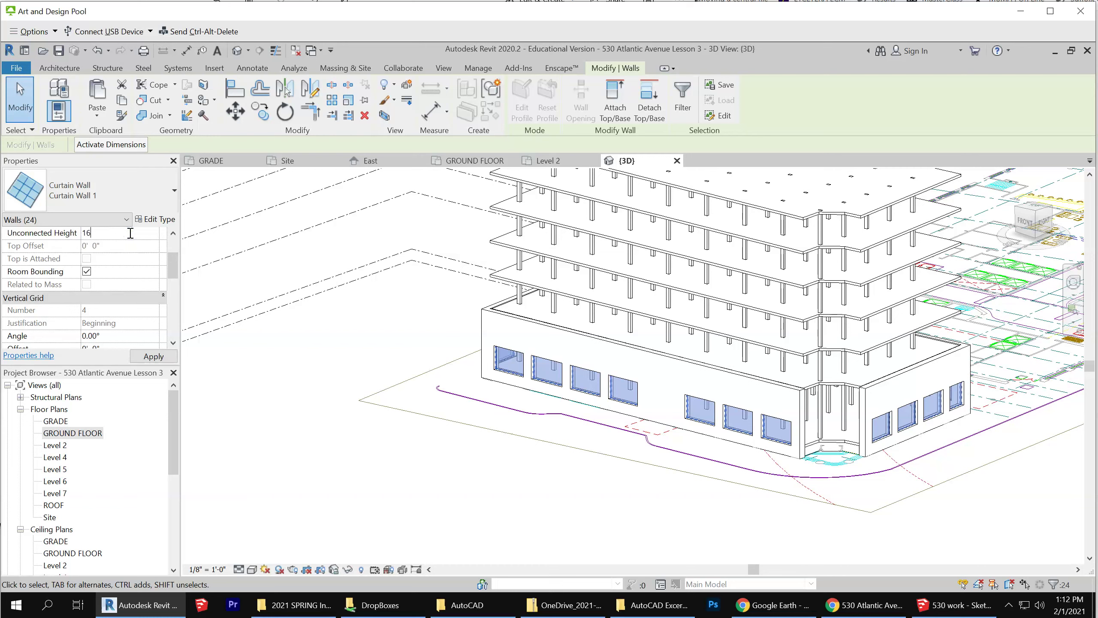
pyautogui.click(427, 189)
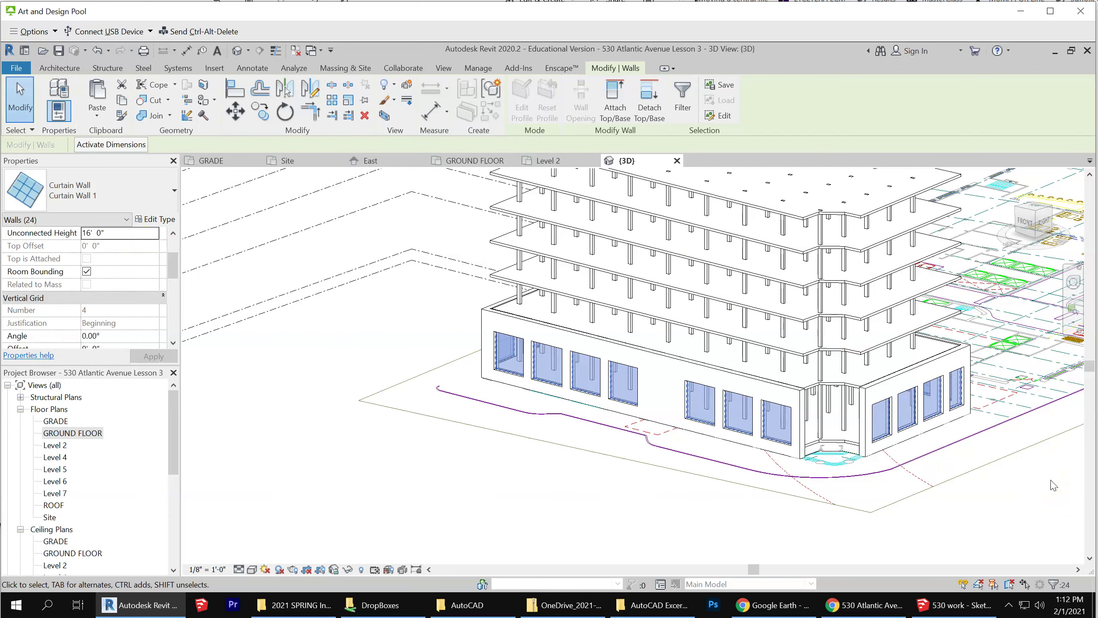
pyautogui.moveTo(865, 605)
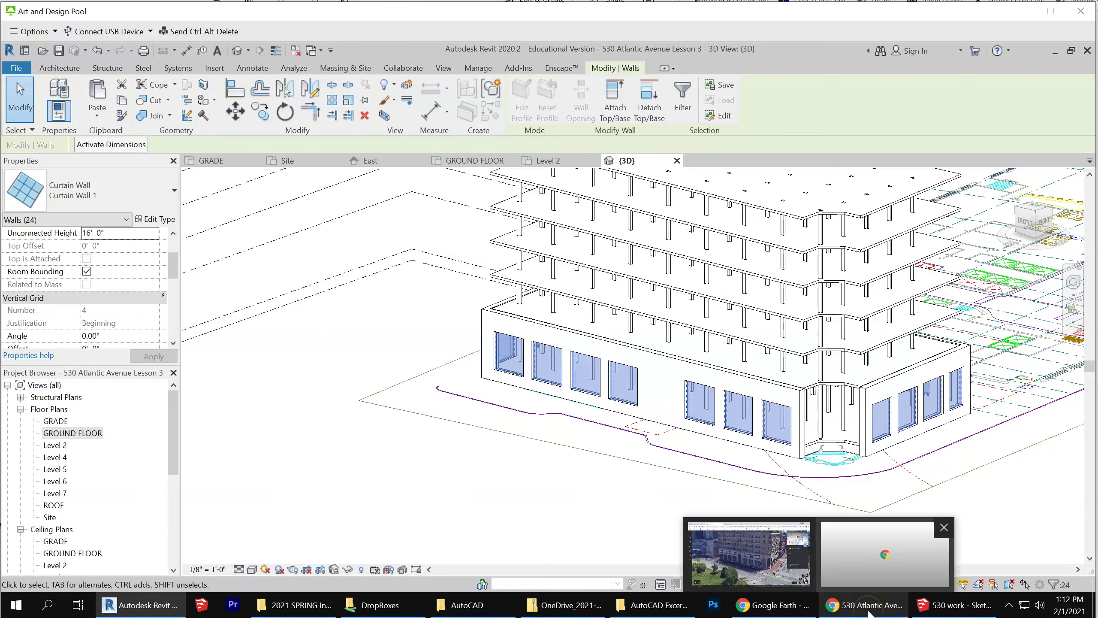
pyautogui.click(868, 614)
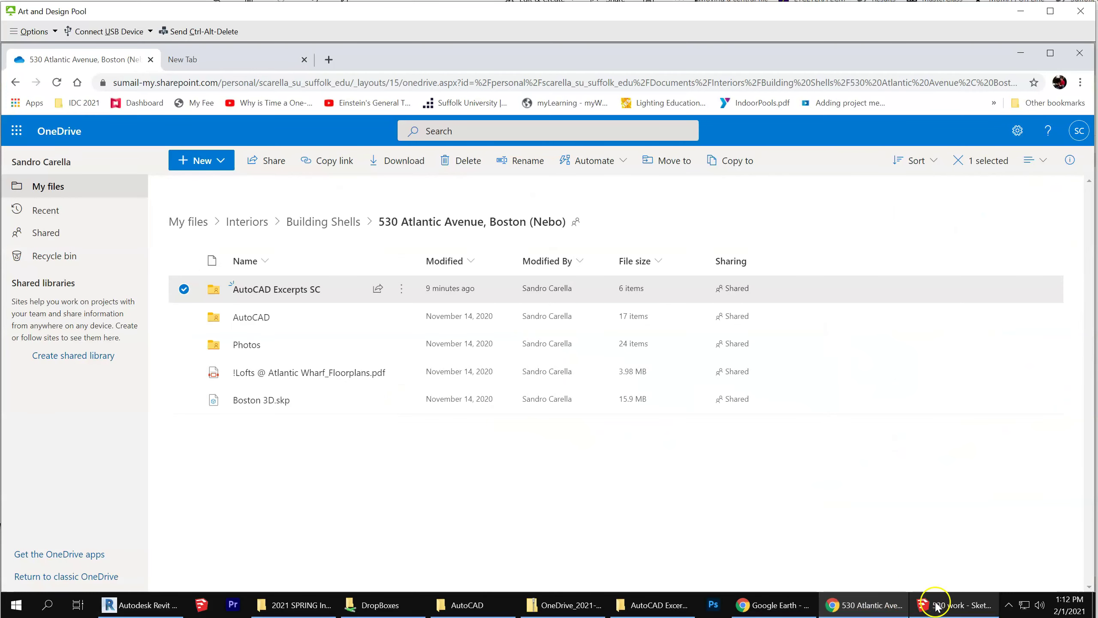
pyautogui.click(789, 603)
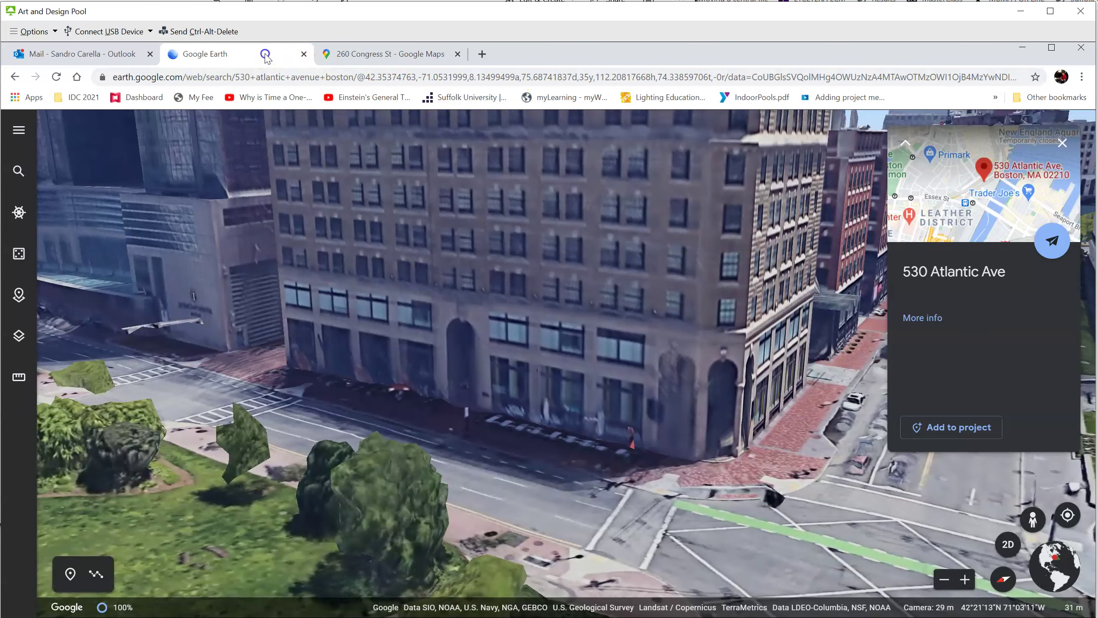
pyautogui.moveTo(265, 58)
pyautogui.mouseDown()
pyautogui.moveTo(471, 162)
pyautogui.moveTo(746, 184)
pyautogui.mouseUp()
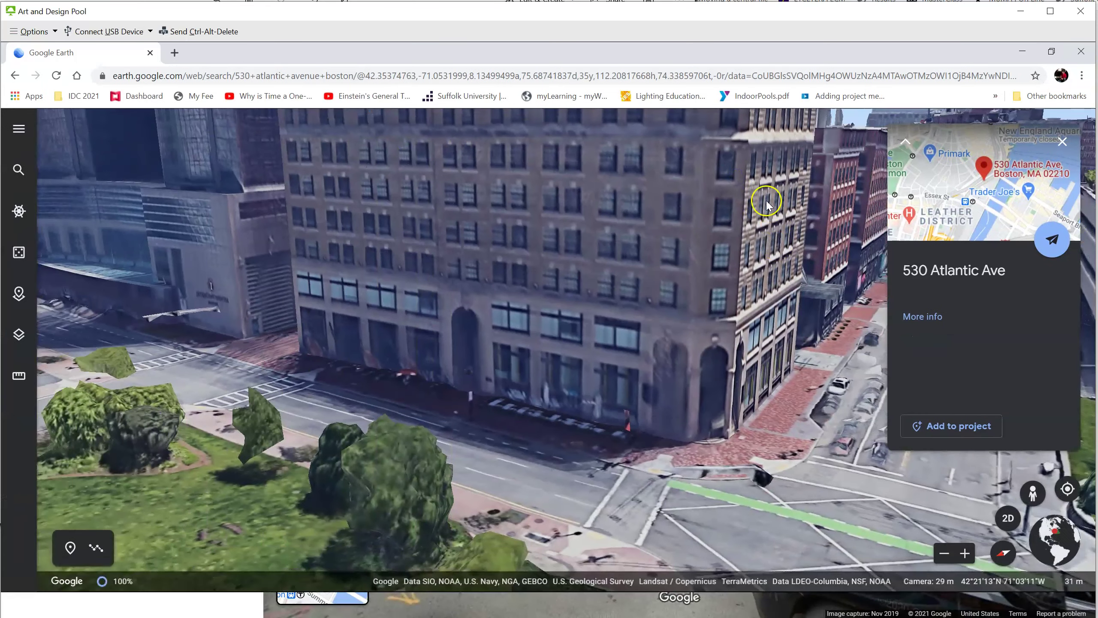
pyautogui.click(150, 58)
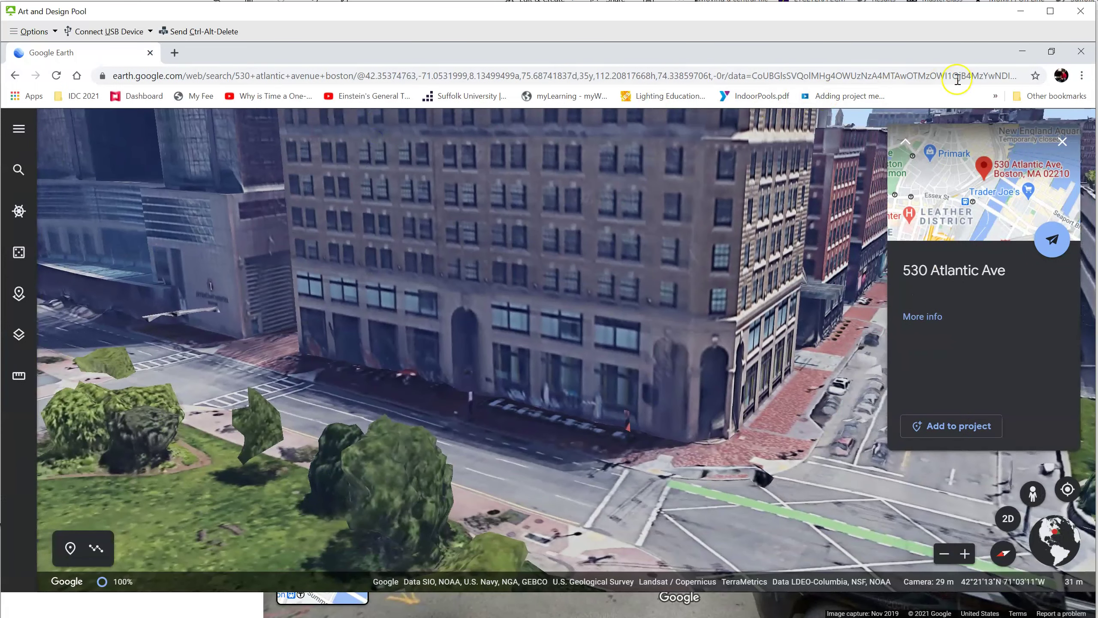
pyautogui.click(1051, 51)
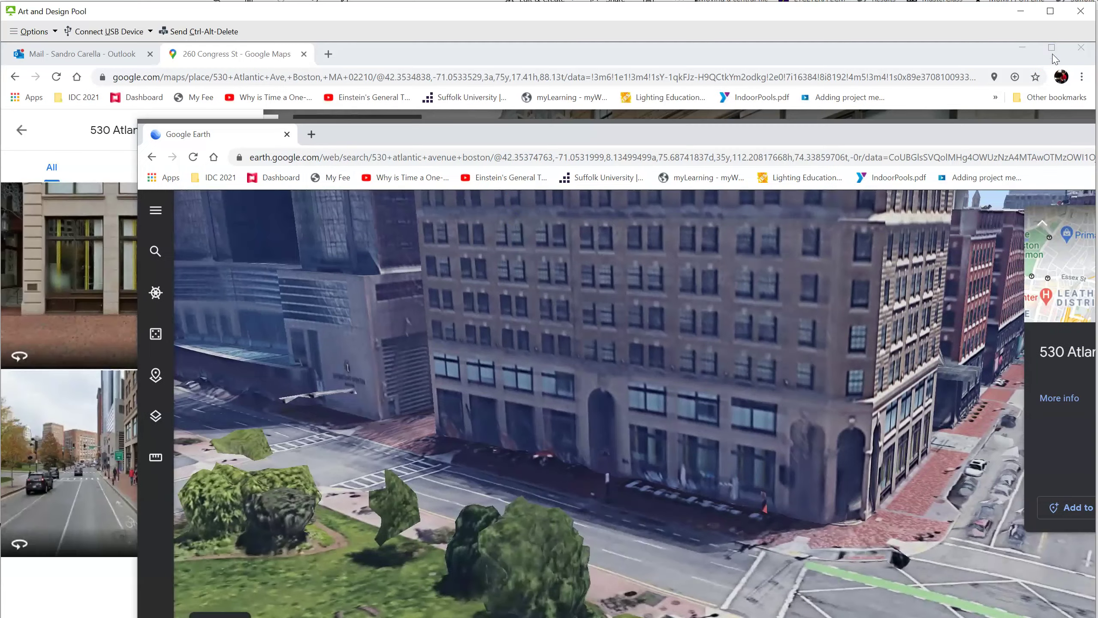
pyautogui.click(1009, 54)
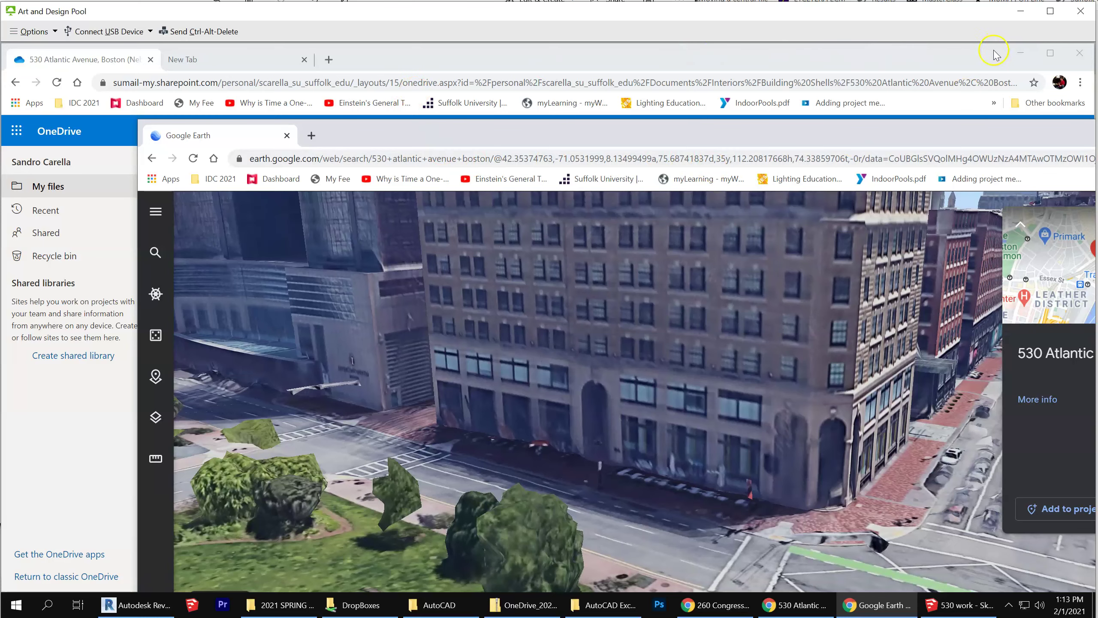
# Minimize OneDrive, narrow Google Earth beside Revit, and orbit the model to show both storefront facades.
pyautogui.click(1024, 54)
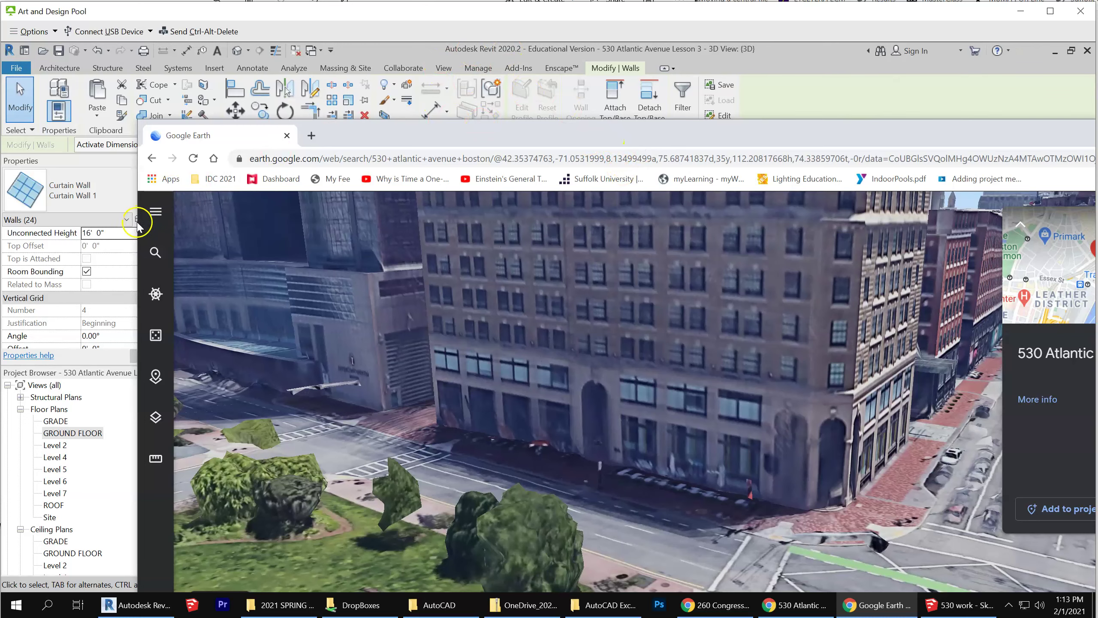
pyautogui.moveTo(134, 220); pyautogui.dragTo(667, 234)
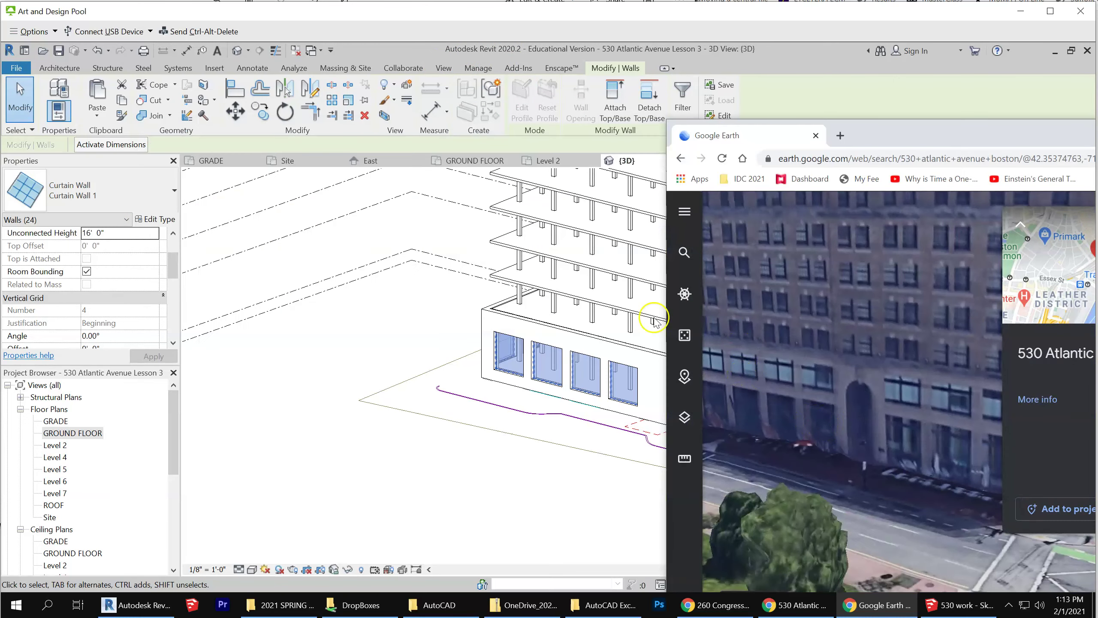
pyautogui.keyDown('shift'); pyautogui.moveTo(231, 350); pyautogui.dragTo(547, 444, button='middle'); pyautogui.keyUp('shift')
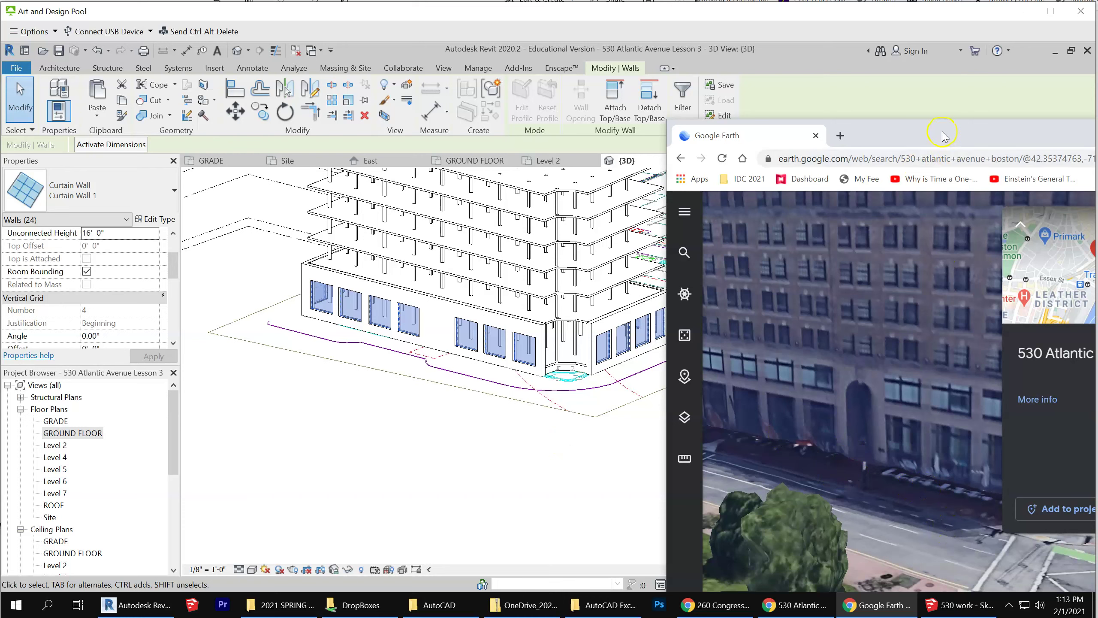
pyautogui.moveTo(877, 605)
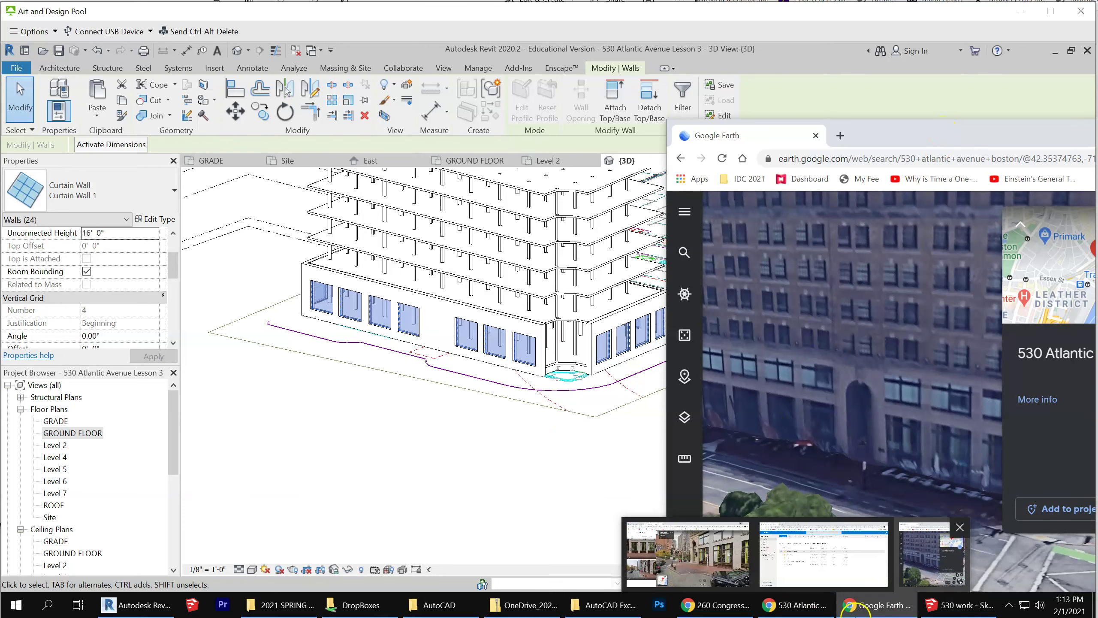
# Bring Google Maps forward, step along the street in Street View, then exit to the 3D aerial map.
pyautogui.click(735, 613)
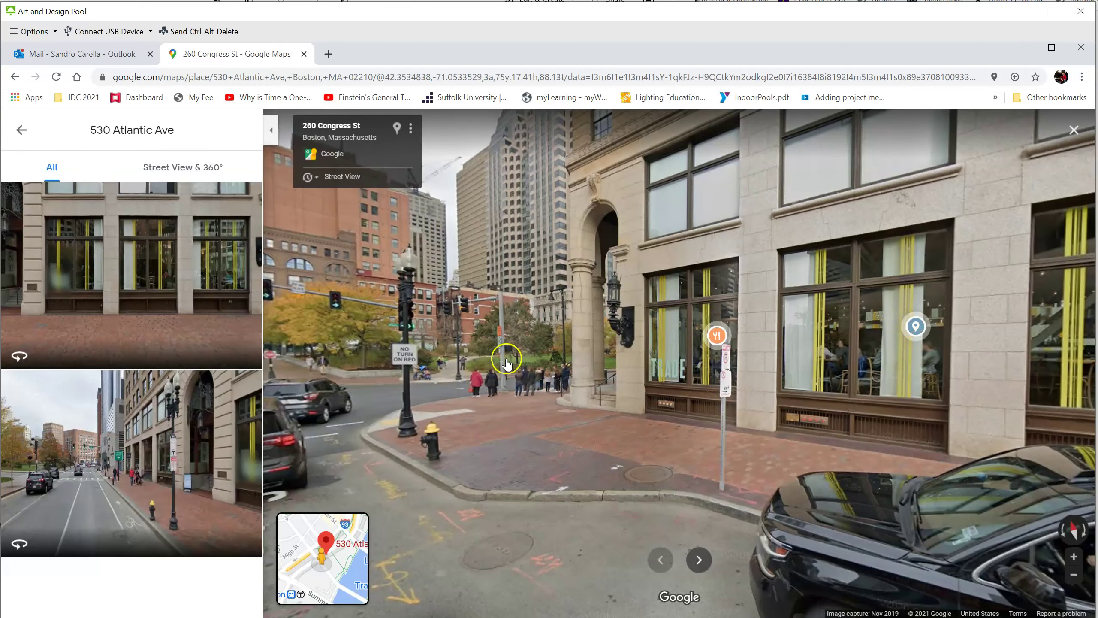
pyautogui.click(535, 381)
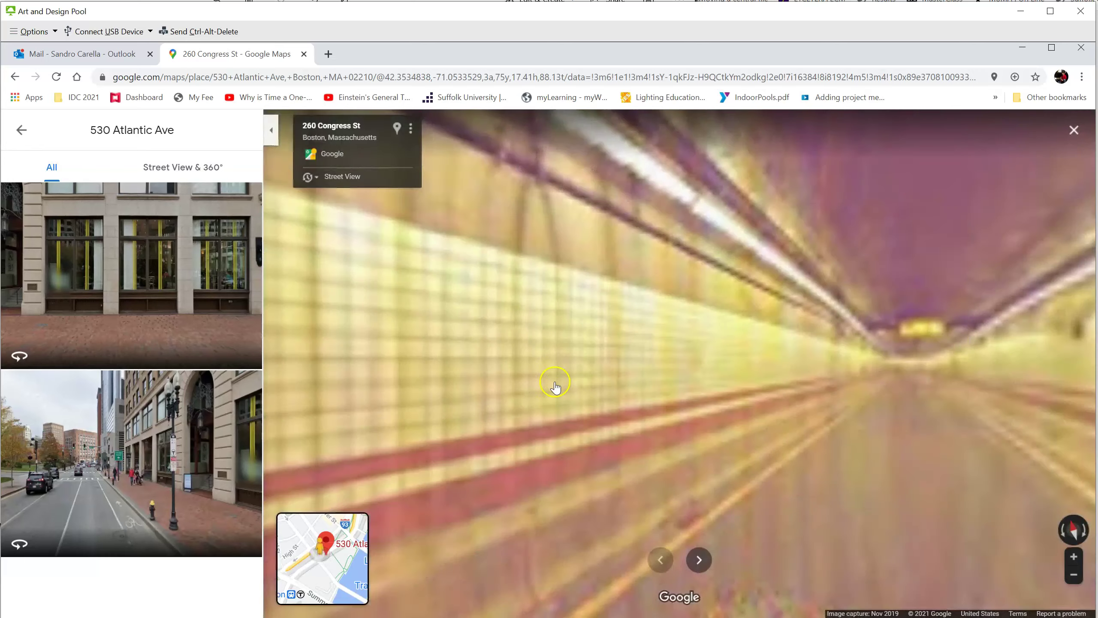
pyautogui.click(596, 190)
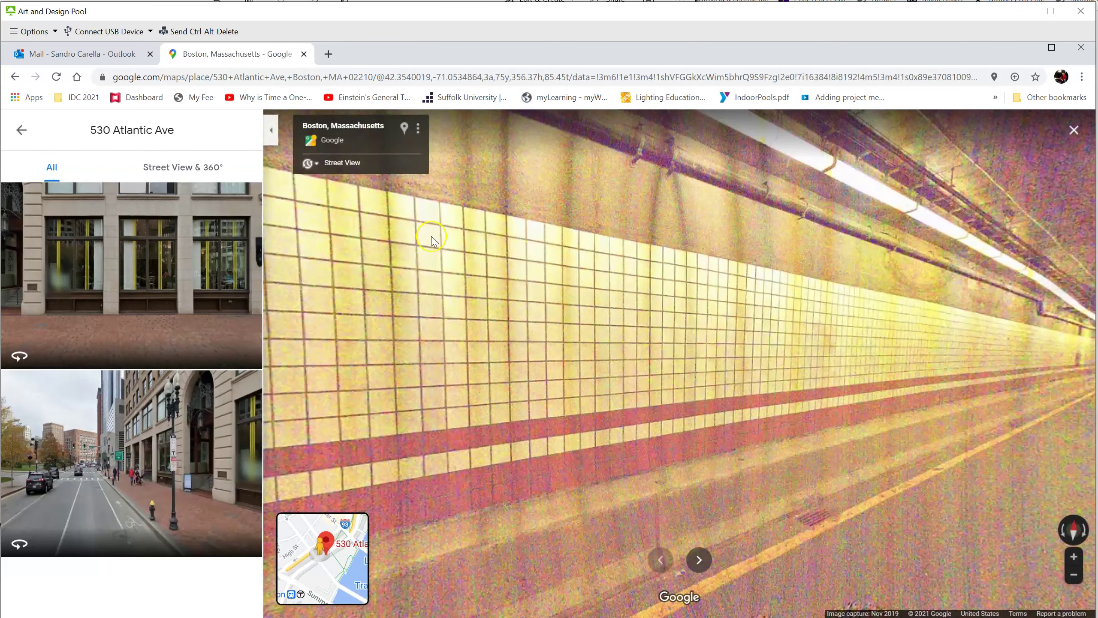
pyautogui.click(842, 390)
pyautogui.press('Escape')
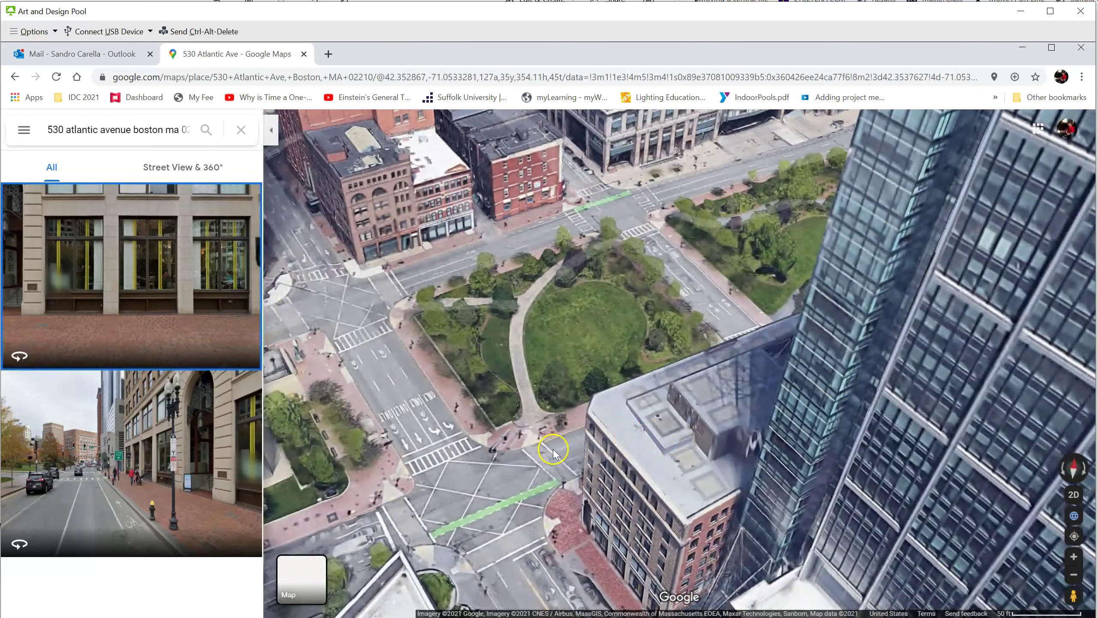
# Pan and zoom the 3D aerial view around the Atlantic Ave intersection.
pyautogui.click(582, 428)
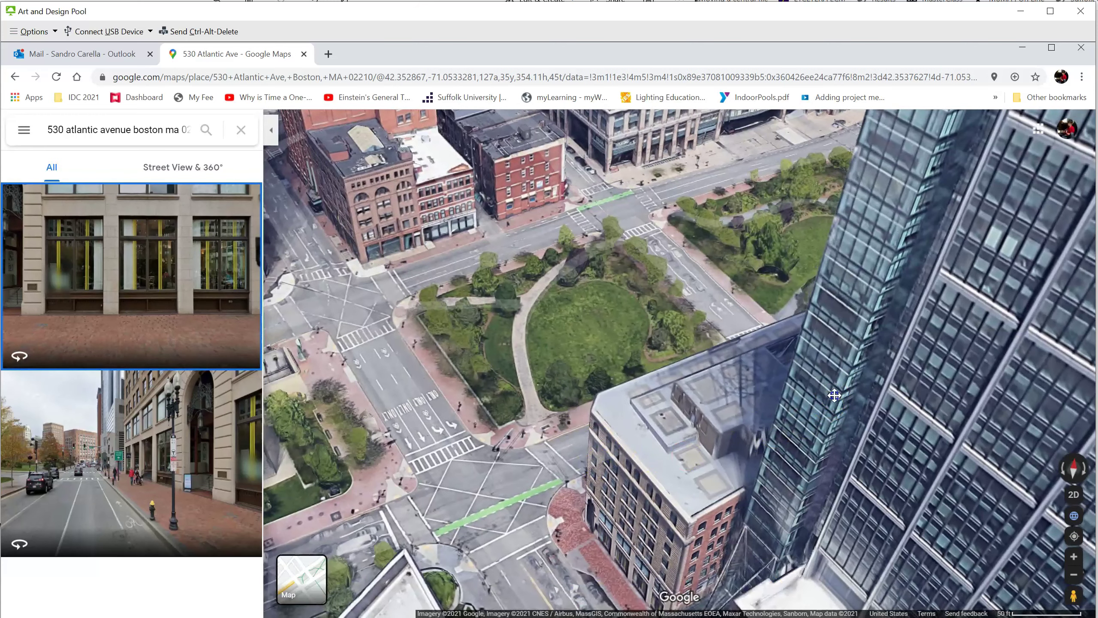
pyautogui.moveTo(594, 461); pyautogui.dragTo(690, 490)
pyautogui.scroll(2, 690, 490)
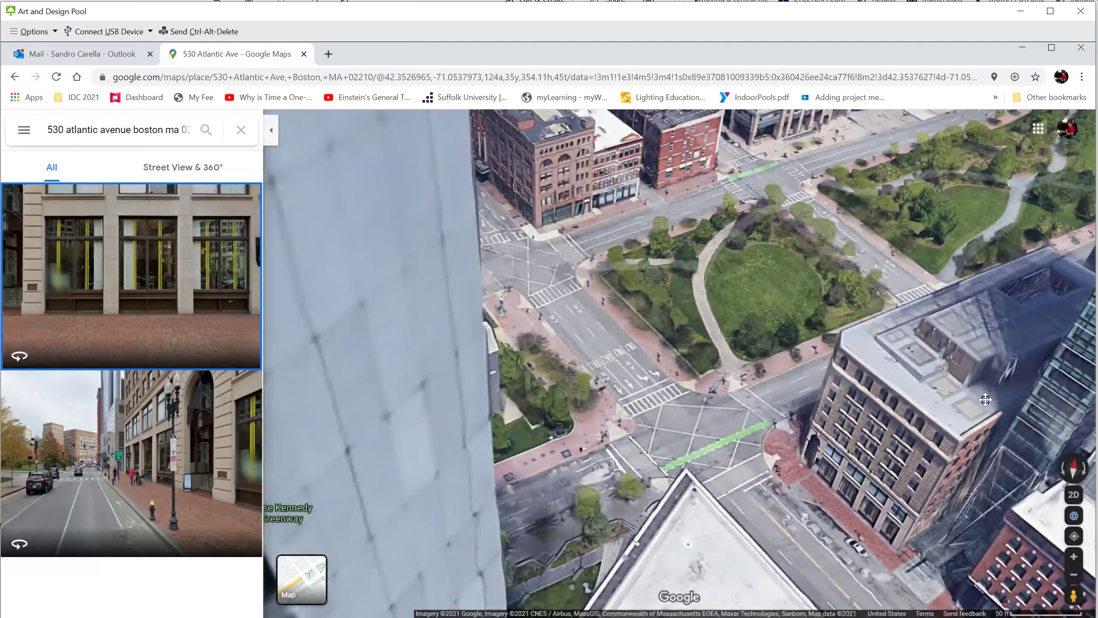
pyautogui.scroll(3, 899, 436)
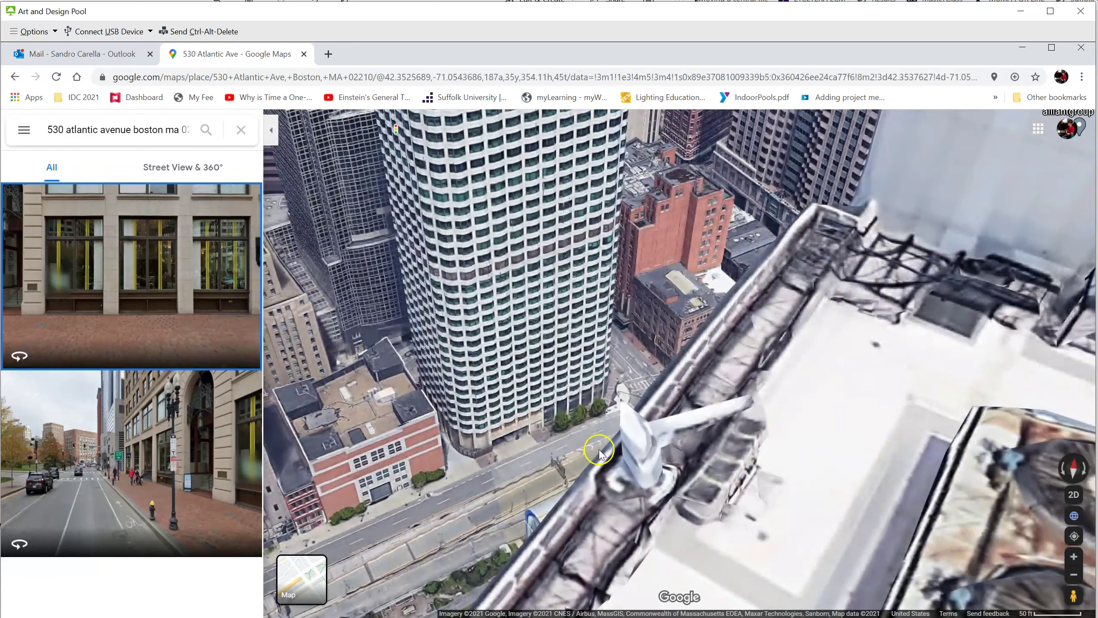
pyautogui.moveTo(772, 438); pyautogui.dragTo(898, 436)
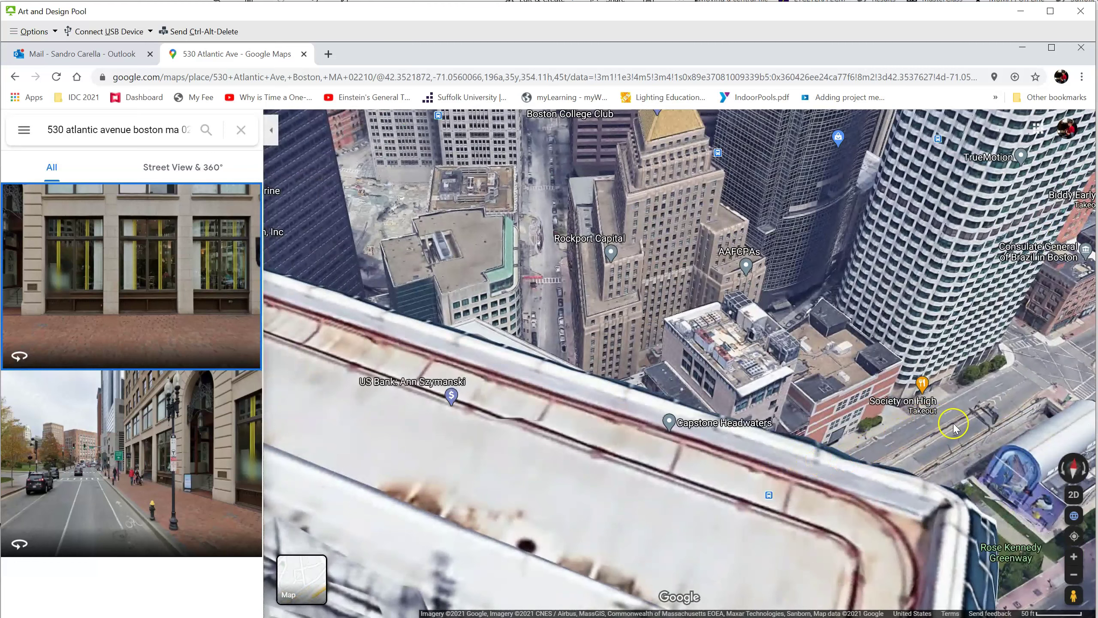
pyautogui.click(963, 466)
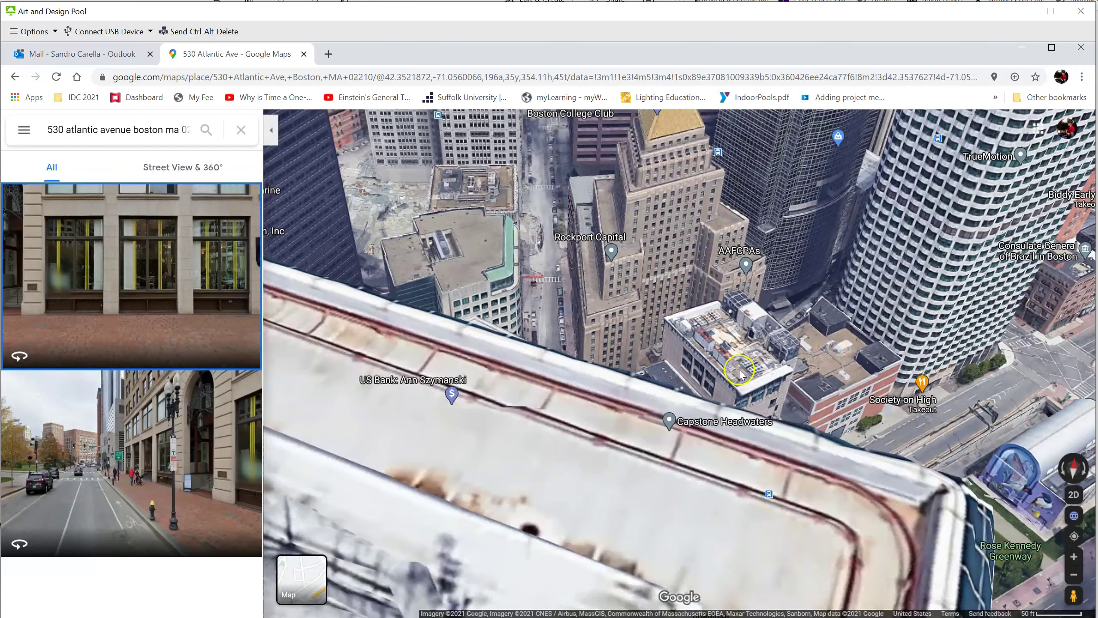
# Zoom in close on the 530 Atlantic Ave block near the InterContinental and Rose Kennedy Greenway.
pyautogui.doubleClick(663, 389)
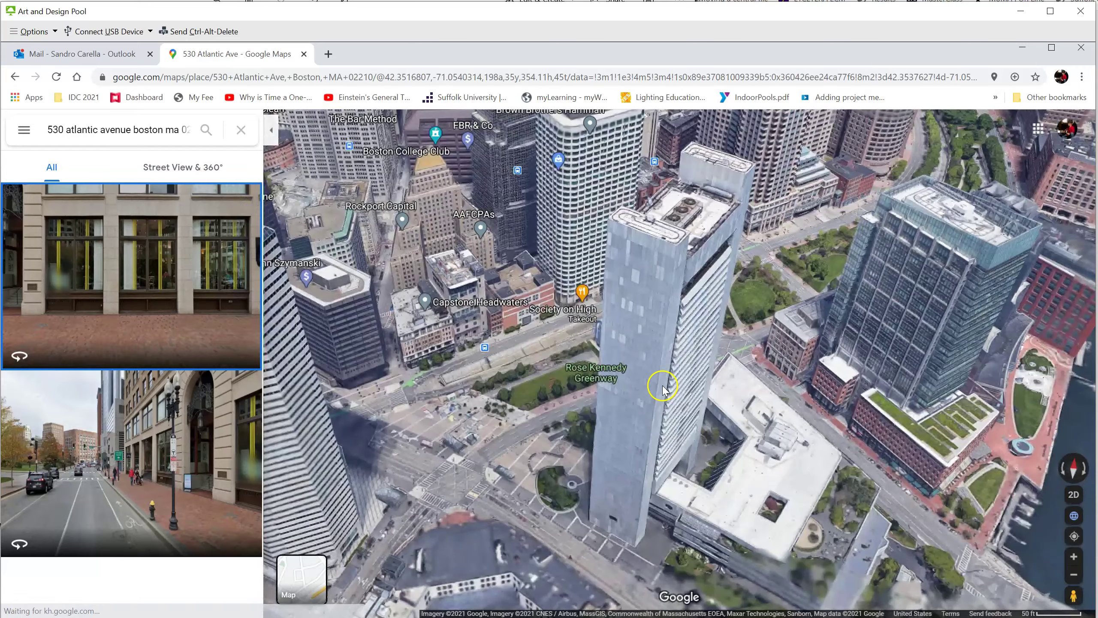
pyautogui.scroll(-3, 663, 390)
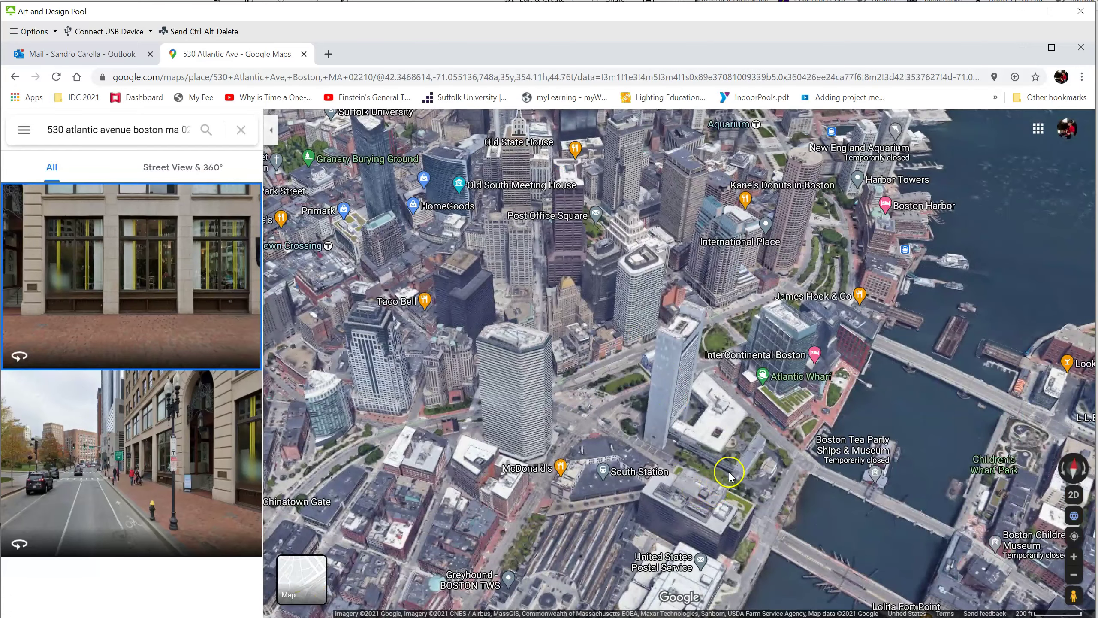
pyautogui.doubleClick(721, 376)
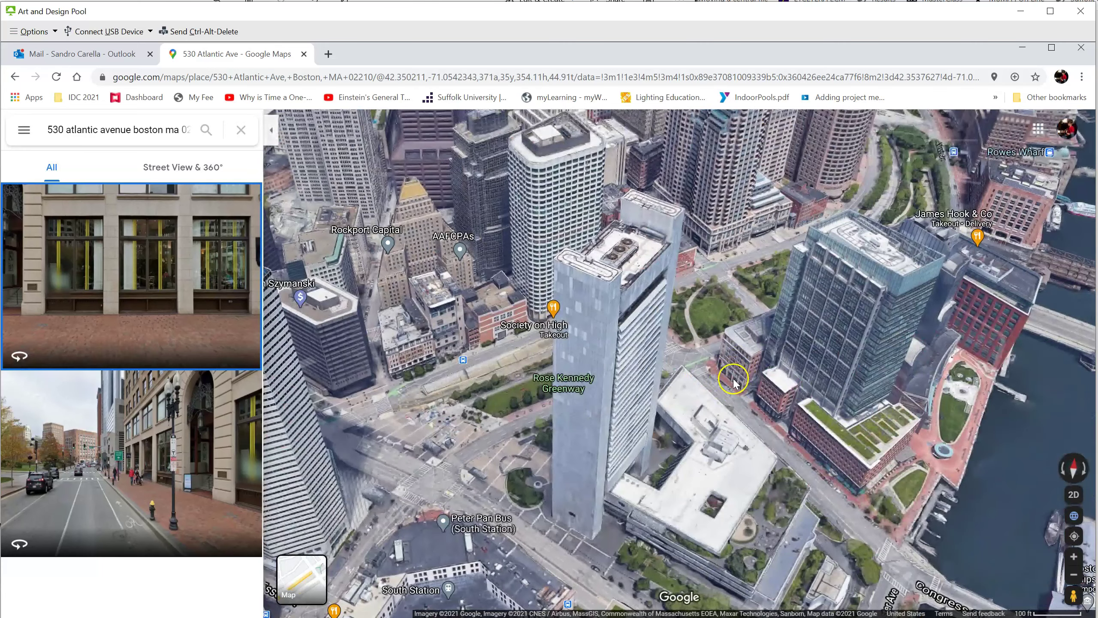
pyautogui.scroll(3, 733, 381)
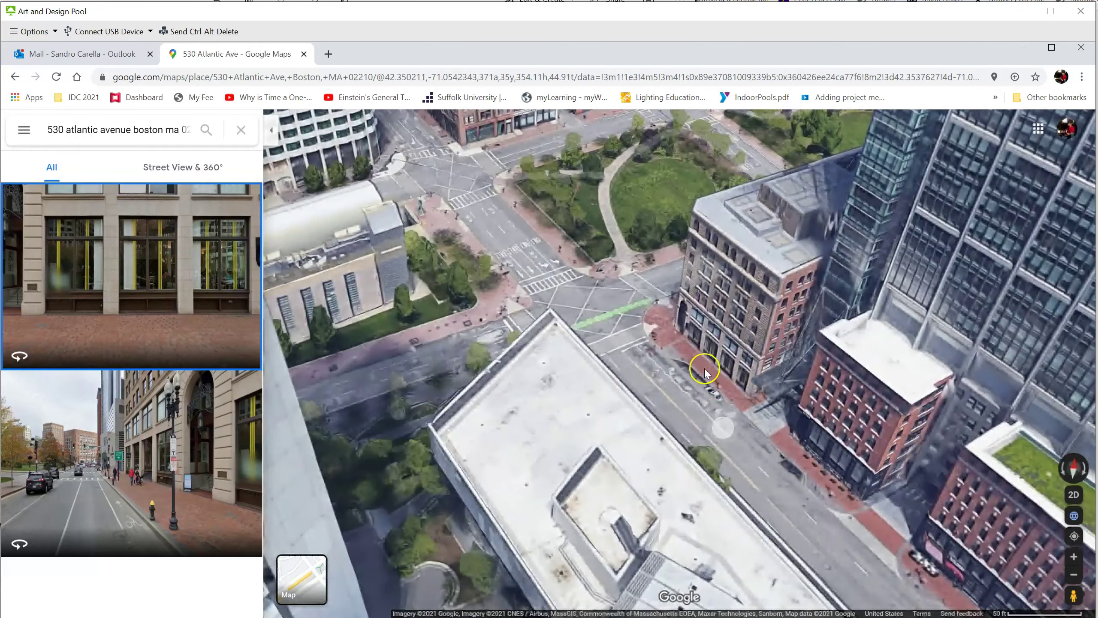
pyautogui.scroll(3, 704, 371)
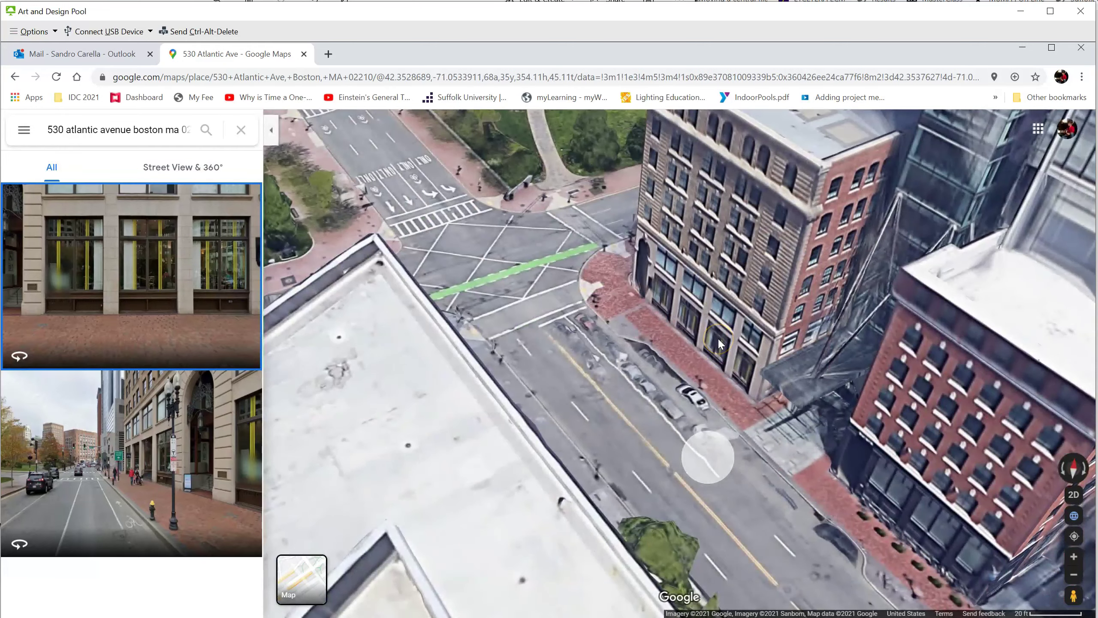
# Drop and clear a pin, zoom into Street View in the tunnel, then minimize the Street View window.
pyautogui.click(717, 342)
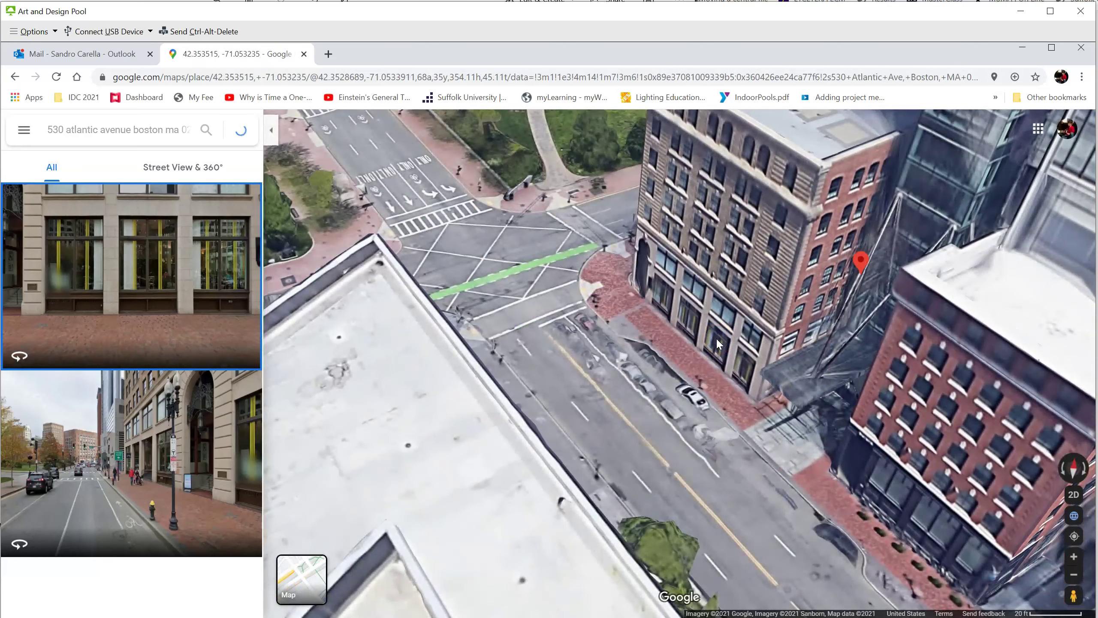
pyautogui.click(602, 240)
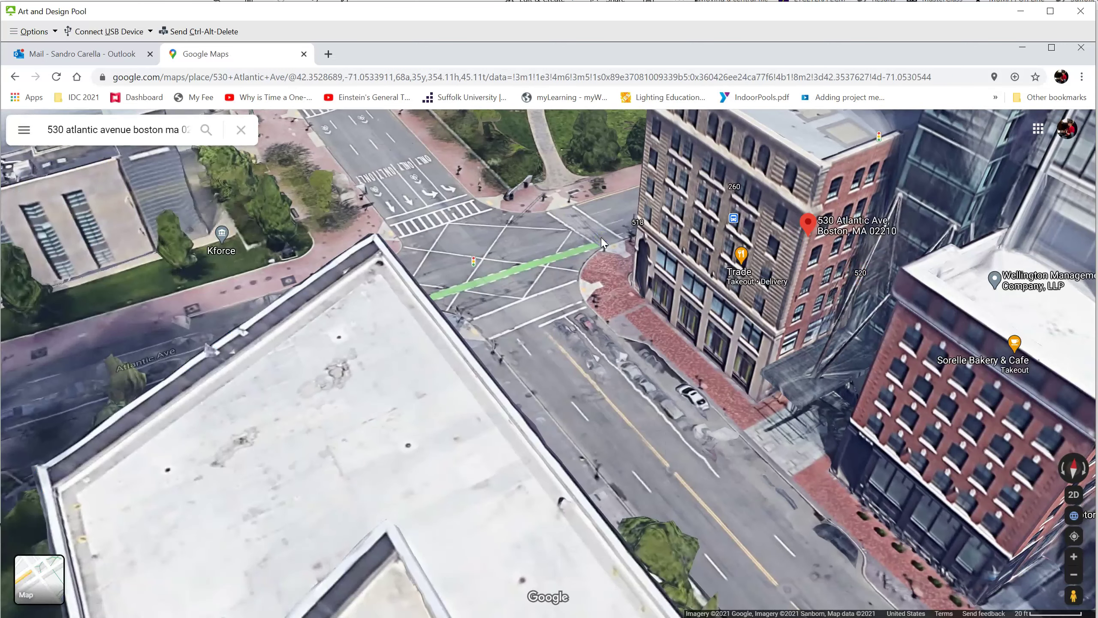
pyautogui.scroll(3, 607, 222)
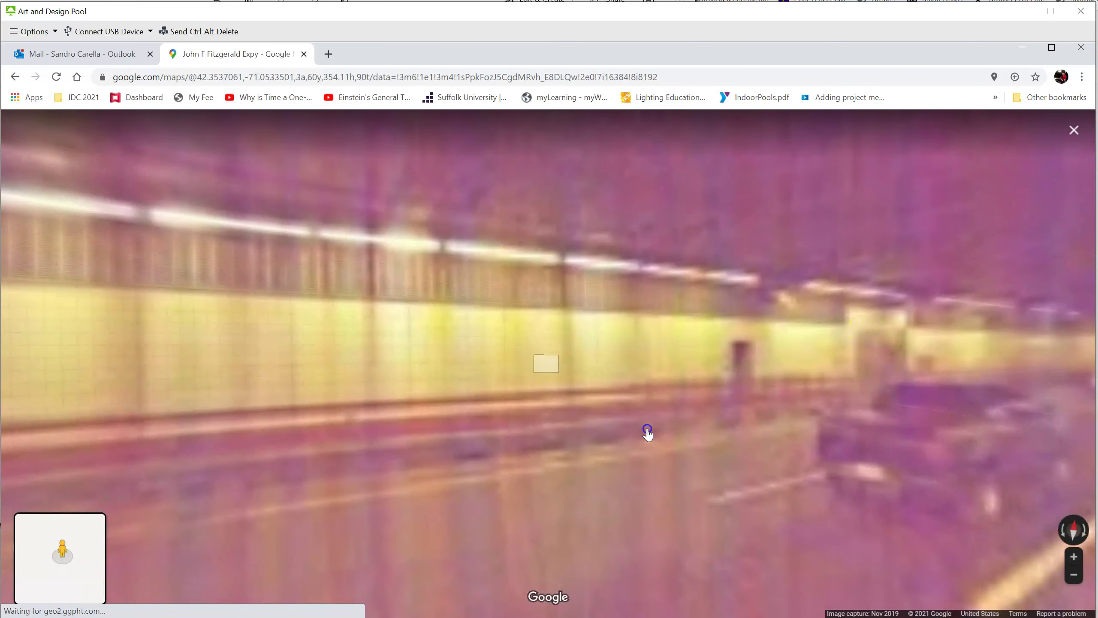
pyautogui.click(605, 475)
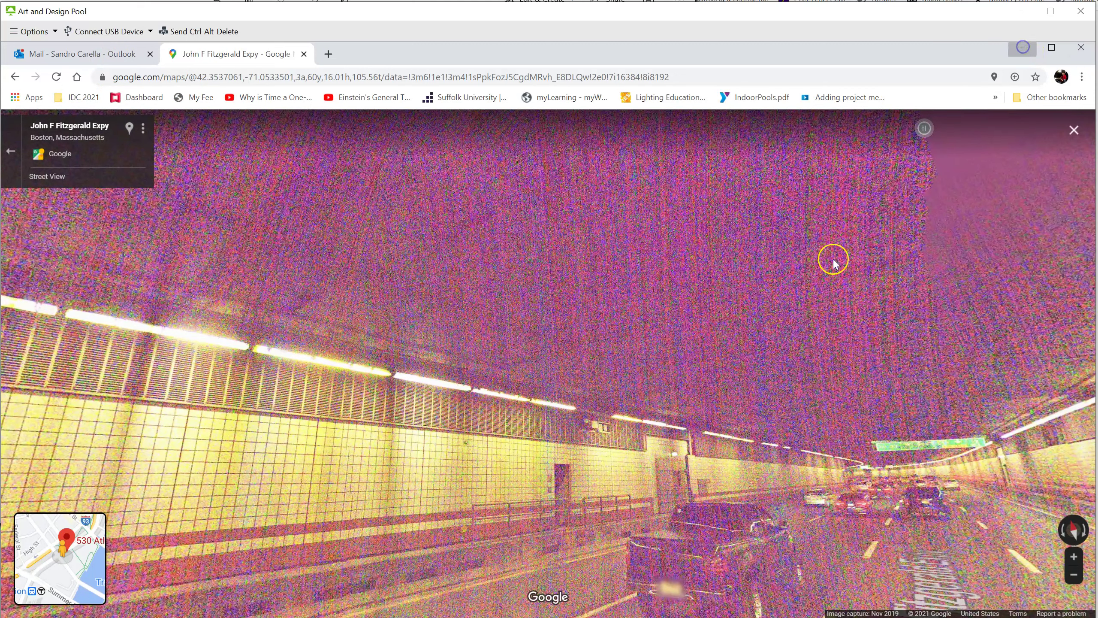
pyautogui.click(1023, 47)
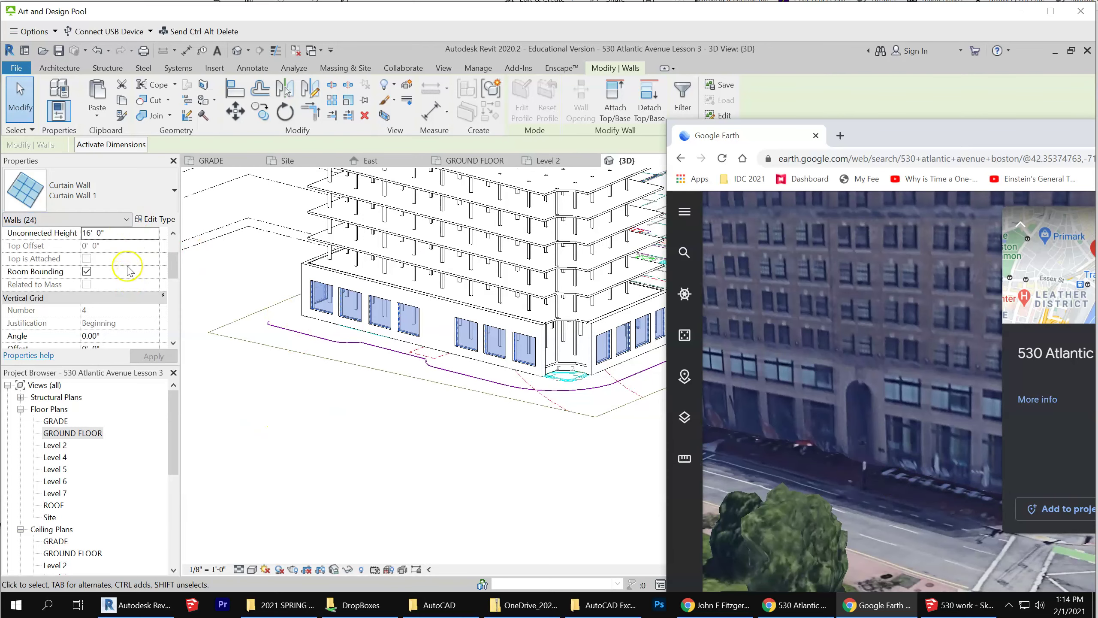
# Change the curtain walls' Unconnected Height to 20' 0" and zoom out the 3D view.
pyautogui.click(125, 235)
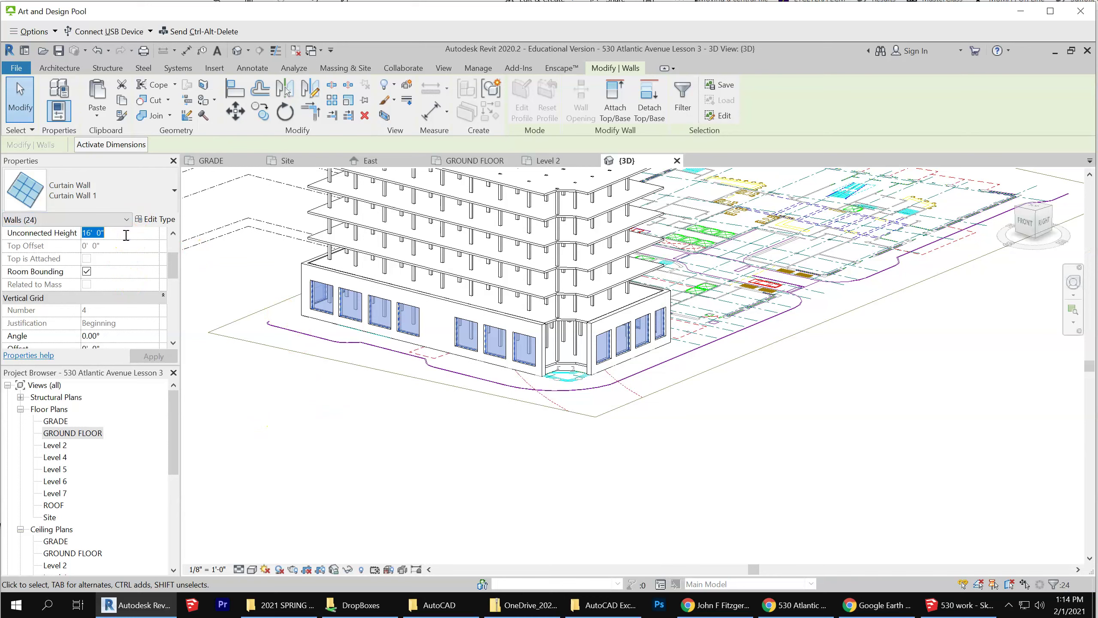
pyautogui.write('20')
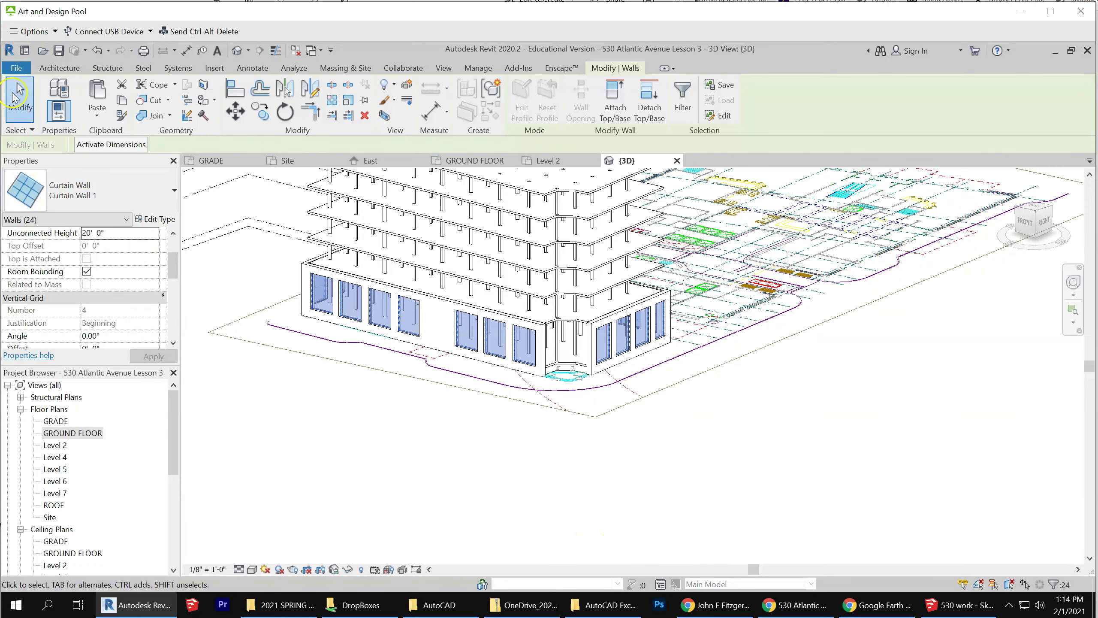
pyautogui.scroll(-2, 686, 502)
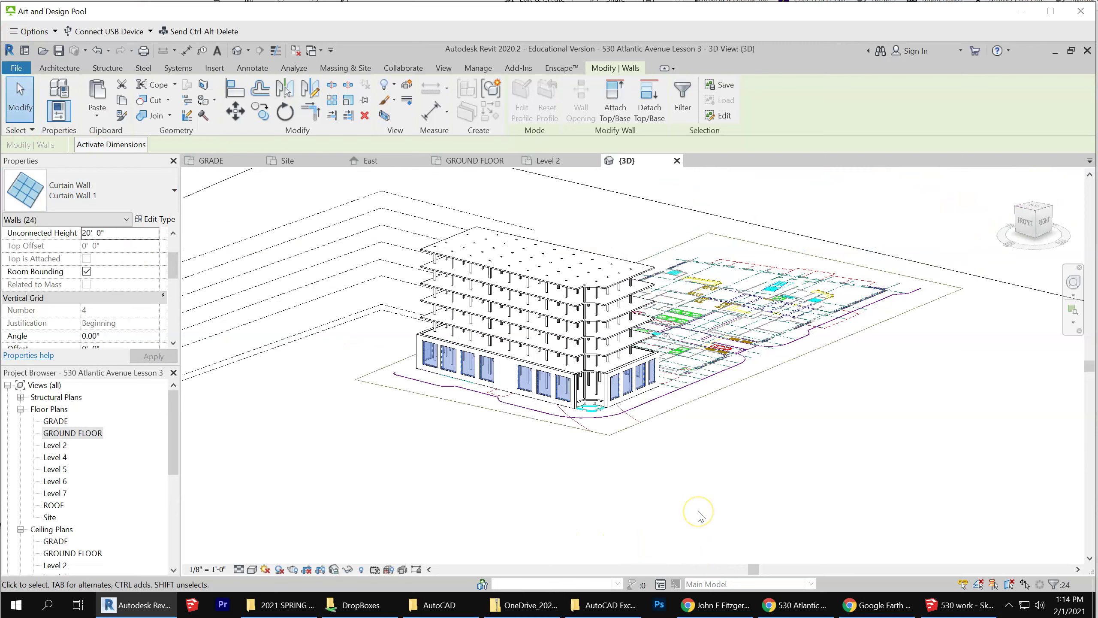